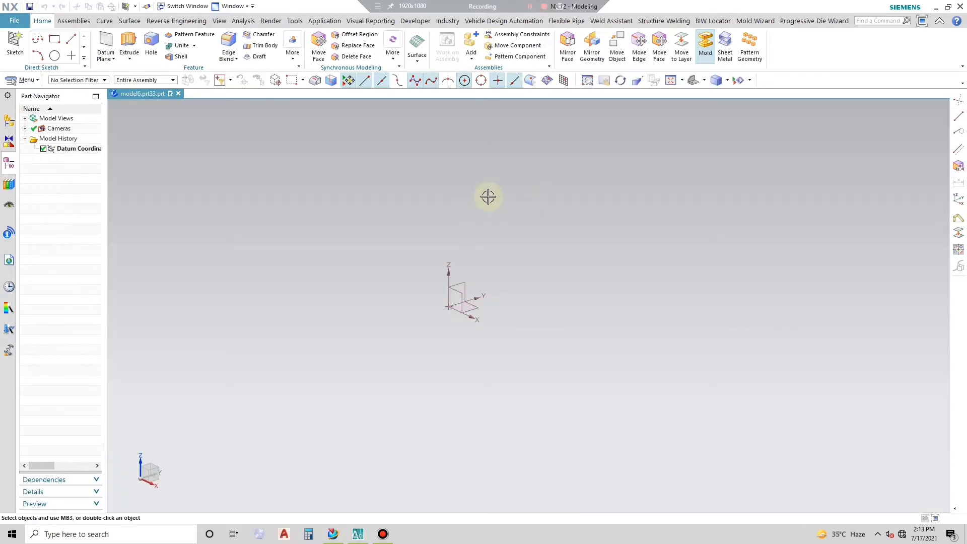
- Start a new sketch on the horizontal XY plane
left_click(13, 39)
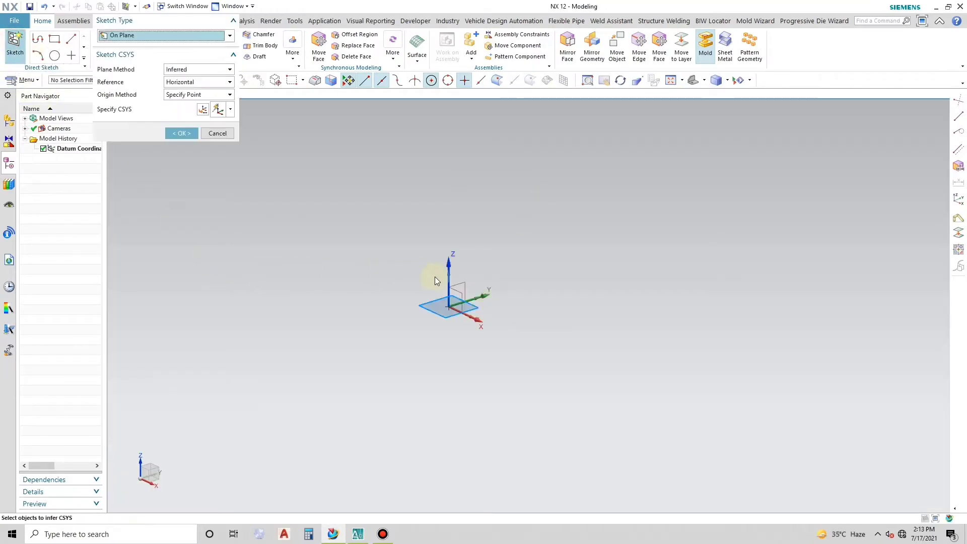
left_click(438, 317)
left_click(176, 133)
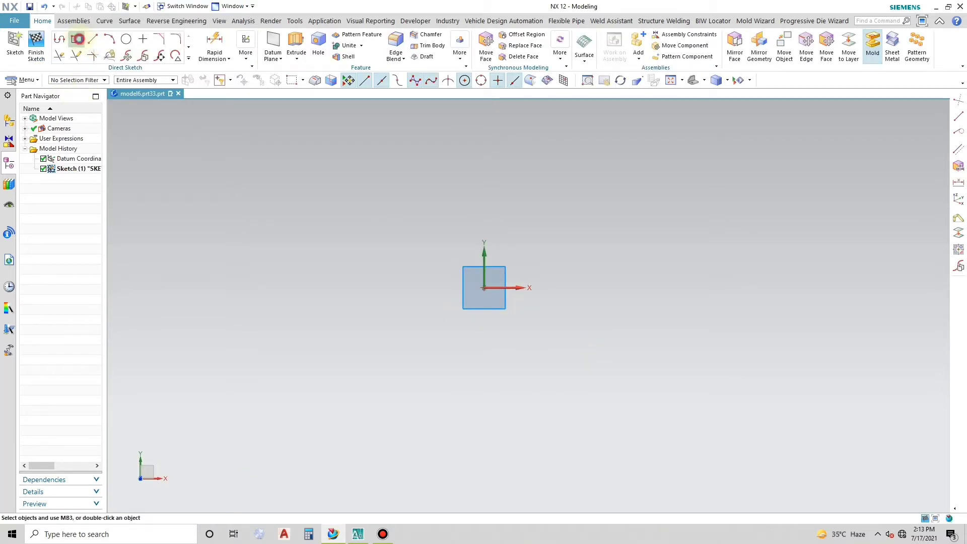
- Sketch a rectangle centred on the origin, about 13 mm wide and 16.4 mm high, and place its width dimension clear below it
left_click(77, 39)
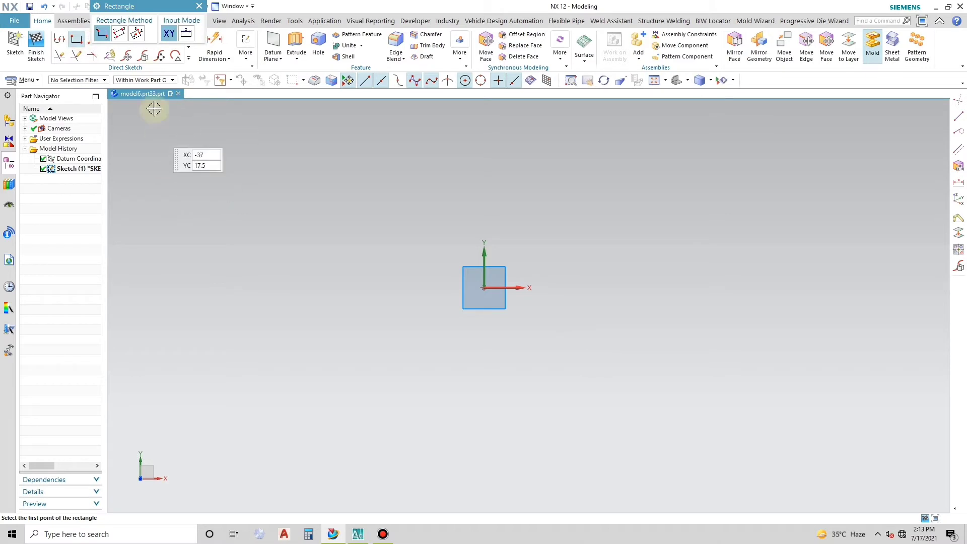
left_click(484, 288)
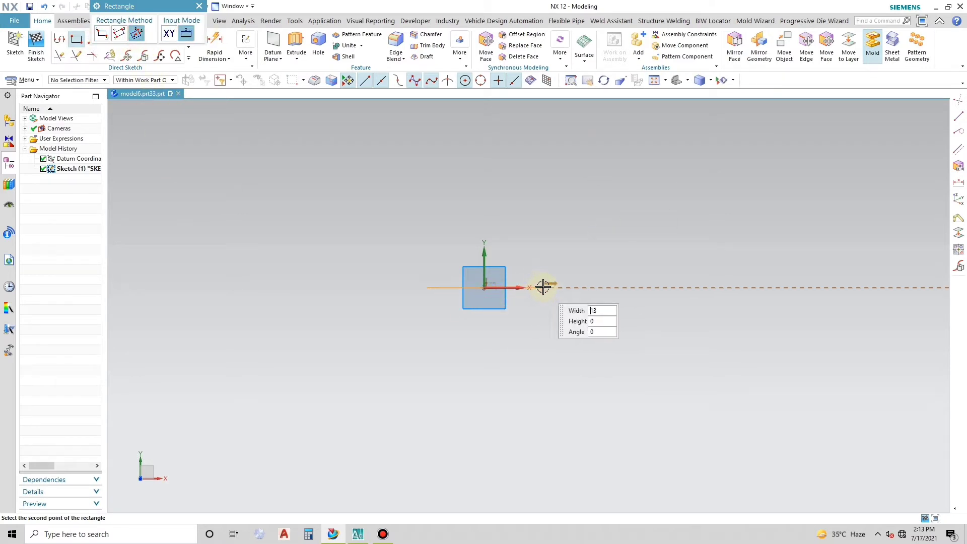
left_click(522, 215)
right_click(477, 170)
left_click(507, 200)
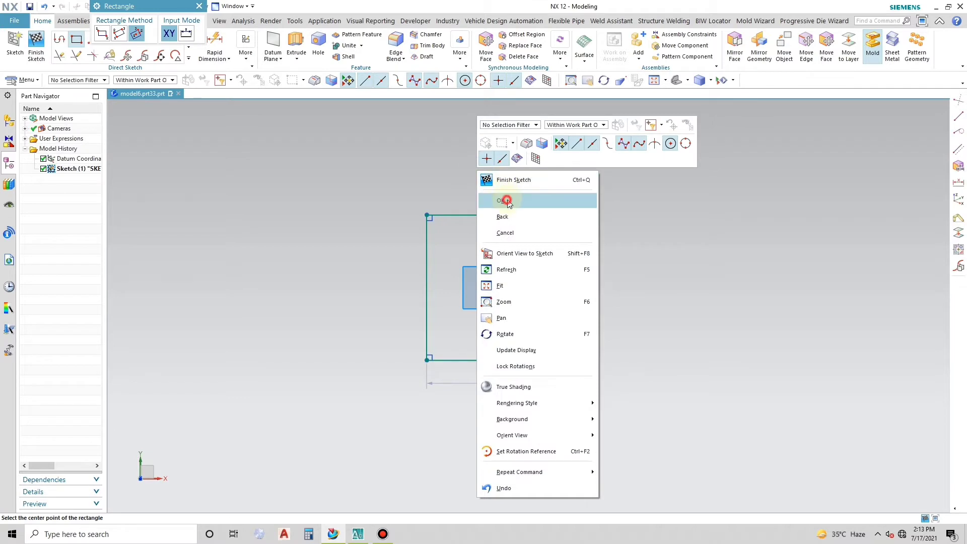
left_click_drag(487, 384, 487, 402)
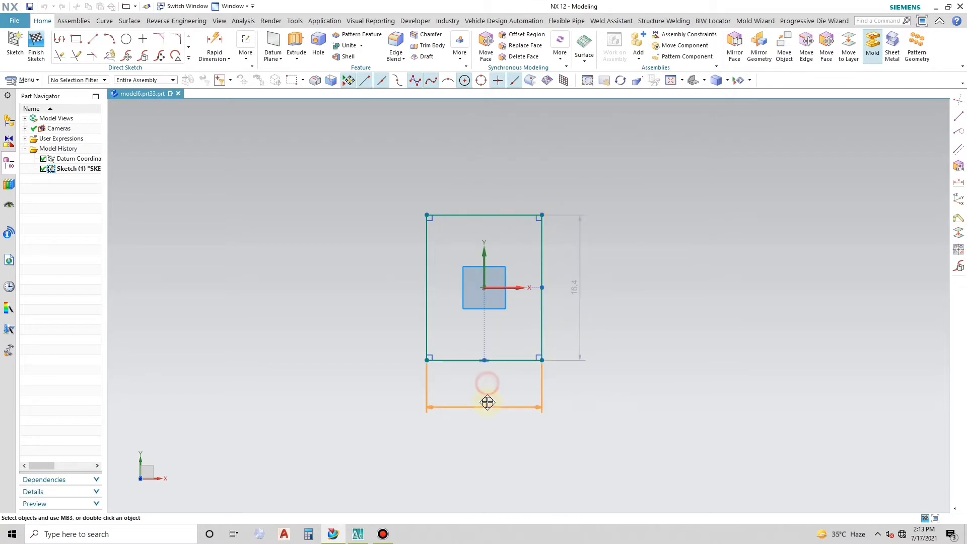
- Set the rectangle's height dimension to 50.25 mm
double_click(582, 283)
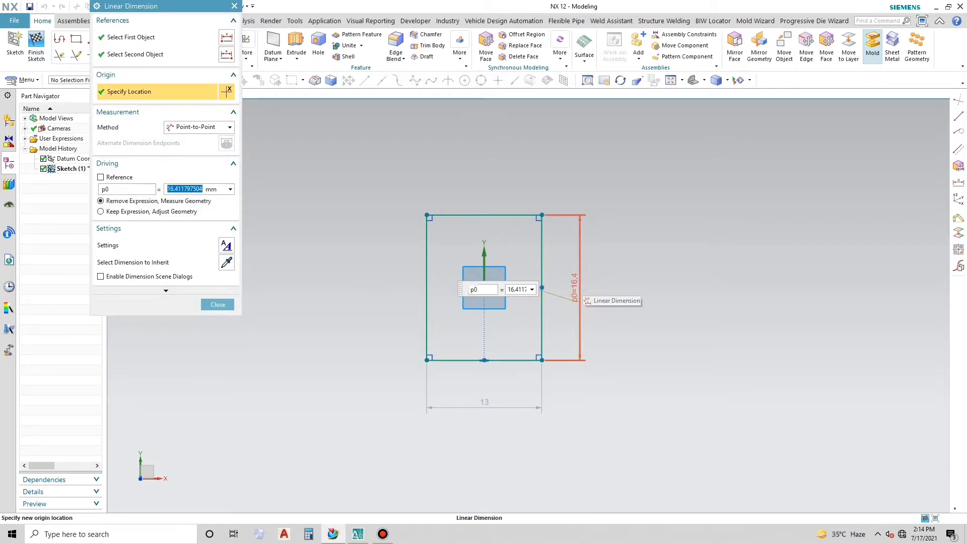
type("50.25")
key("Return")
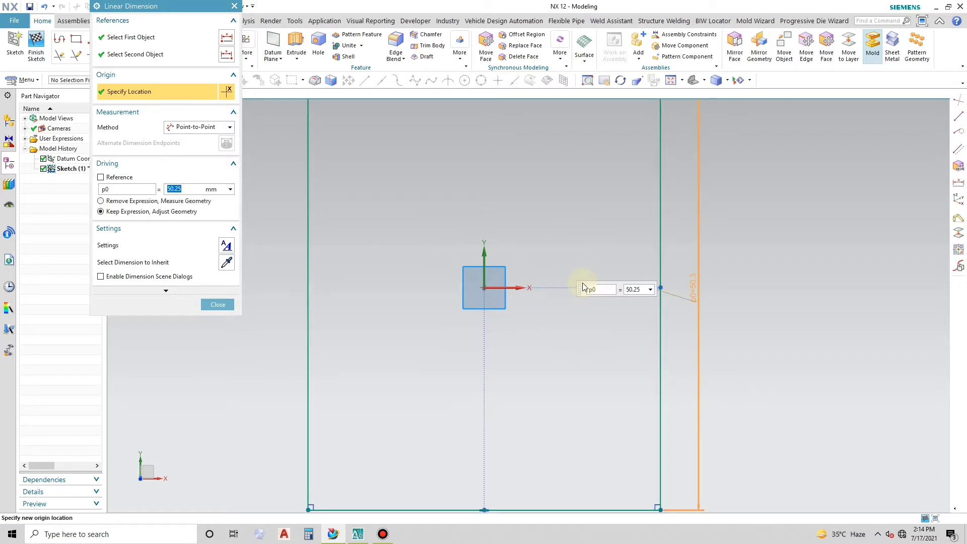
scroll(372, 283, "down", 3)
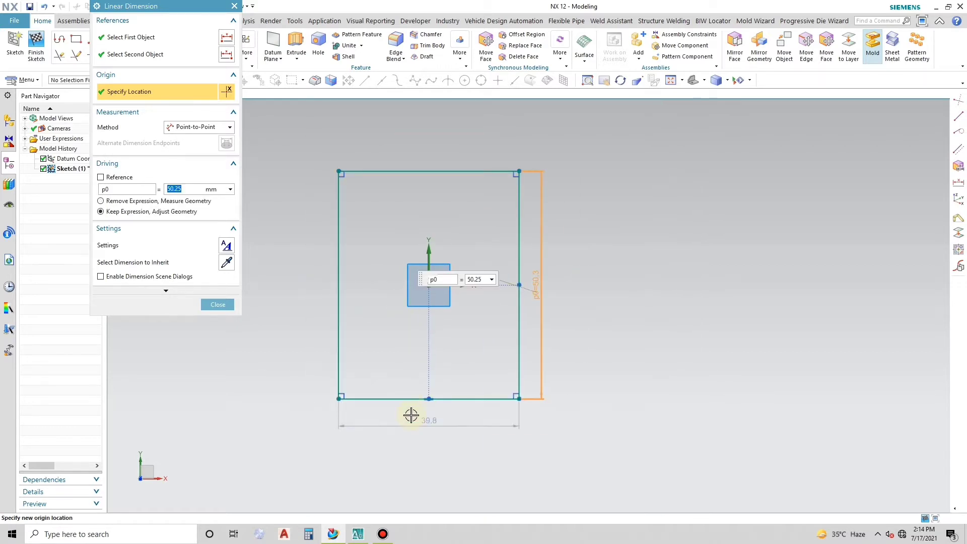
- Set the rectangle's width dimension to 47.8 mm
double_click(424, 424)
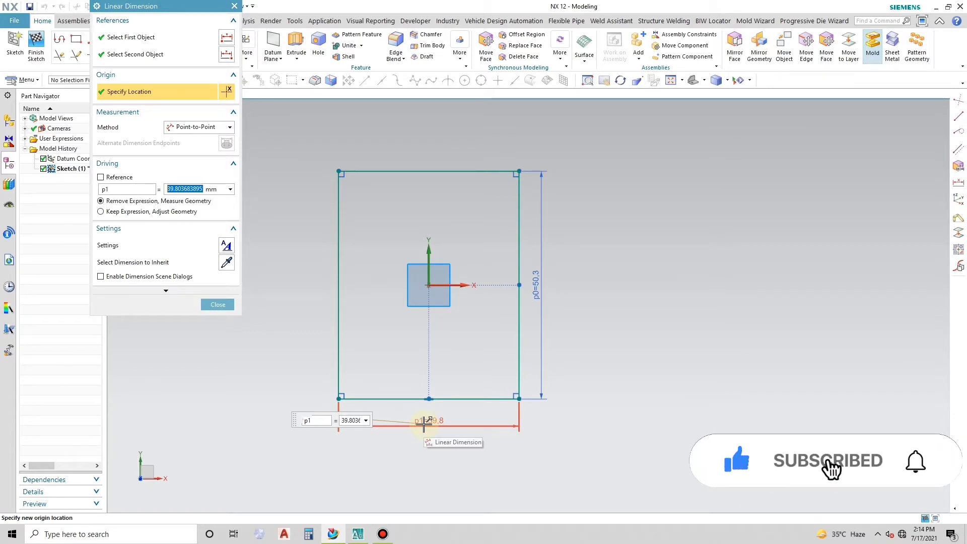
type("47")
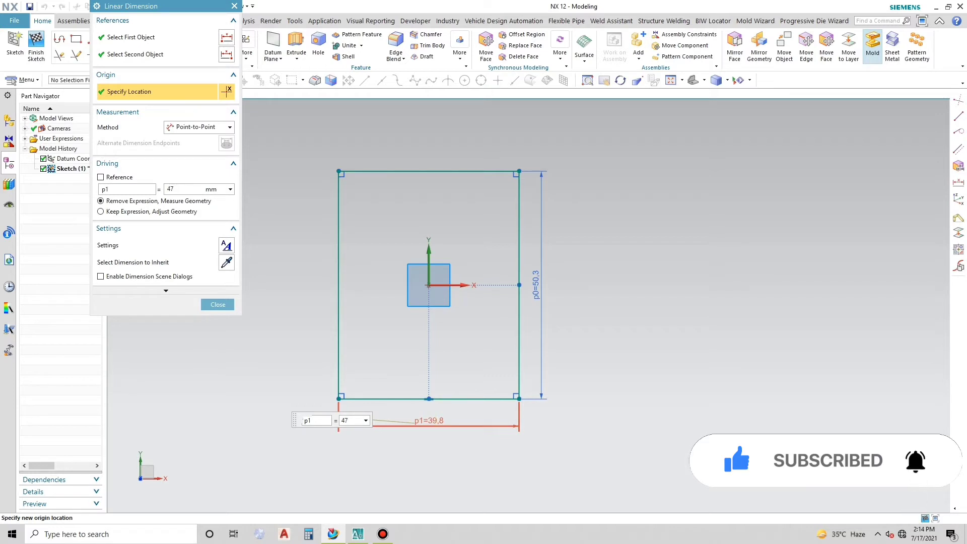
type(".8")
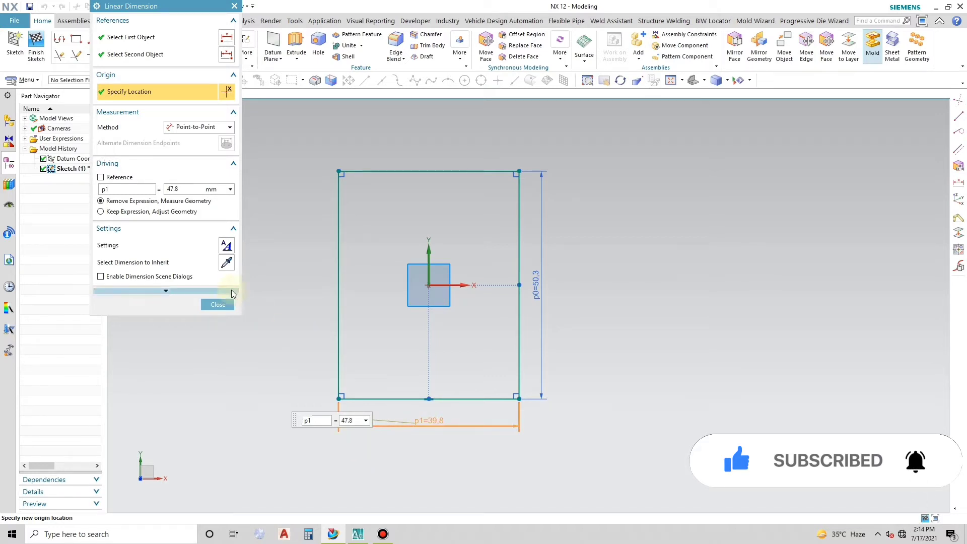
key("Return")
left_click(218, 304)
scroll(355, 309, "up", 2)
scroll(355, 309, "down", 1)
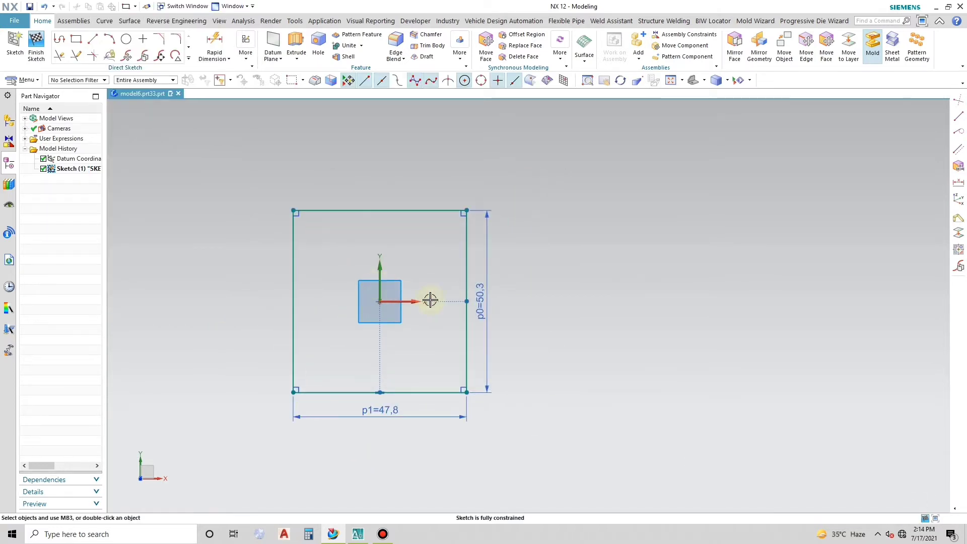
- Hide the rectangle's height and width dimensions
left_click(483, 298)
left_click(416, 416)
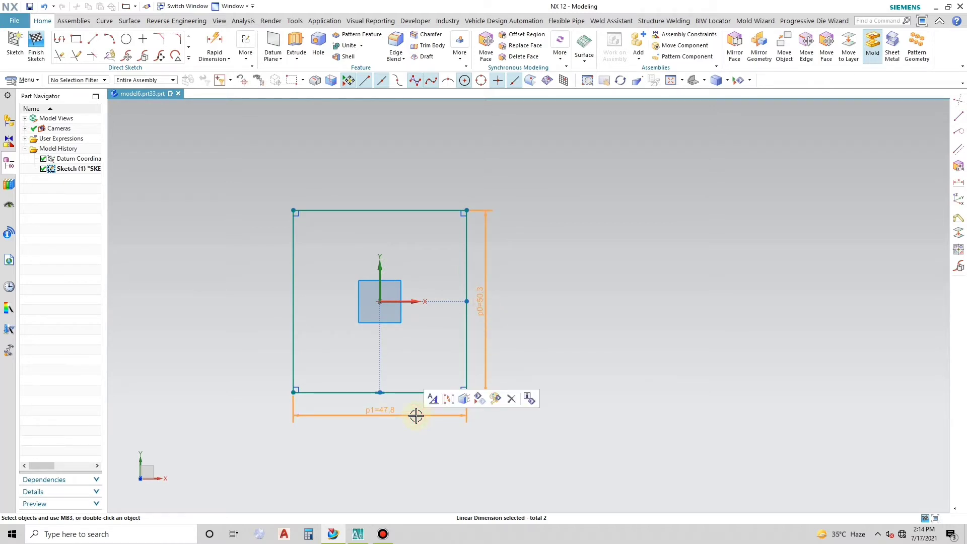
key("Delete")
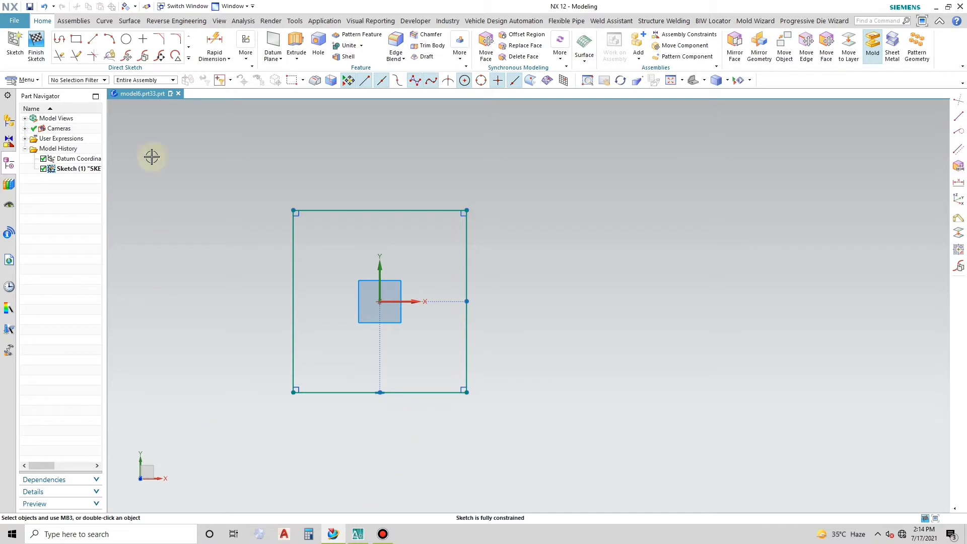
- Sketch a two-point rectangle about 10 mm wide and 19.5 mm high inside the outer rectangle, near its upper edge and left of the Y axis
left_click(77, 40)
scroll(334, 225, "down", 2)
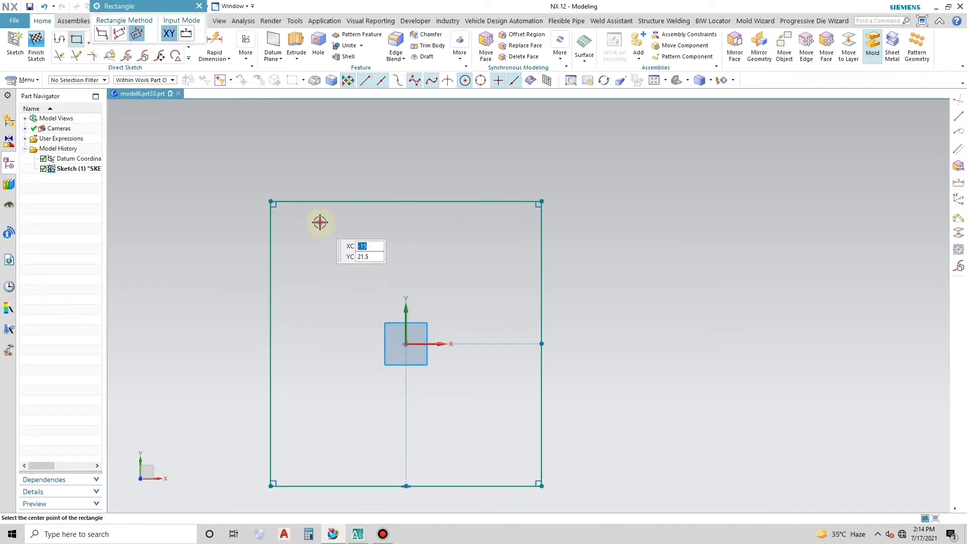
left_click(323, 222)
left_click(101, 33)
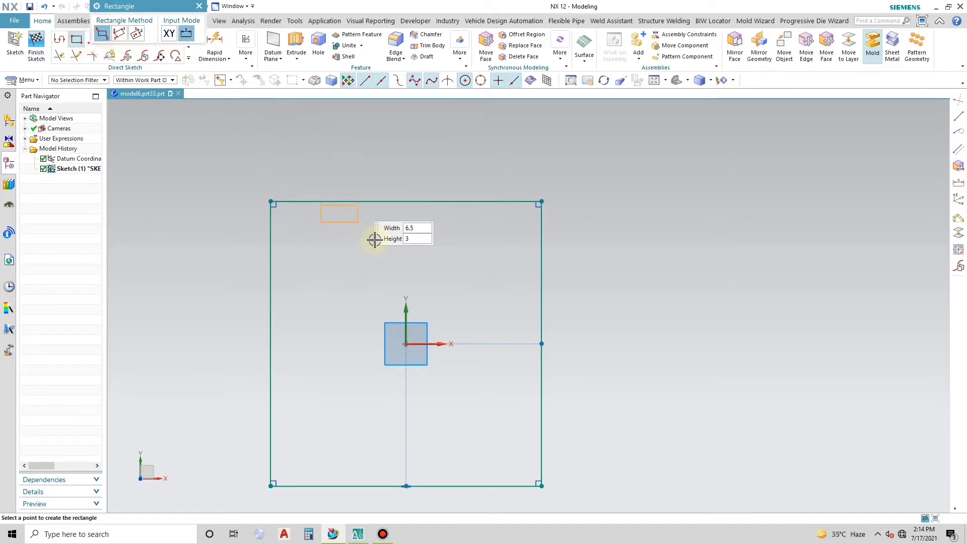
left_click(378, 332)
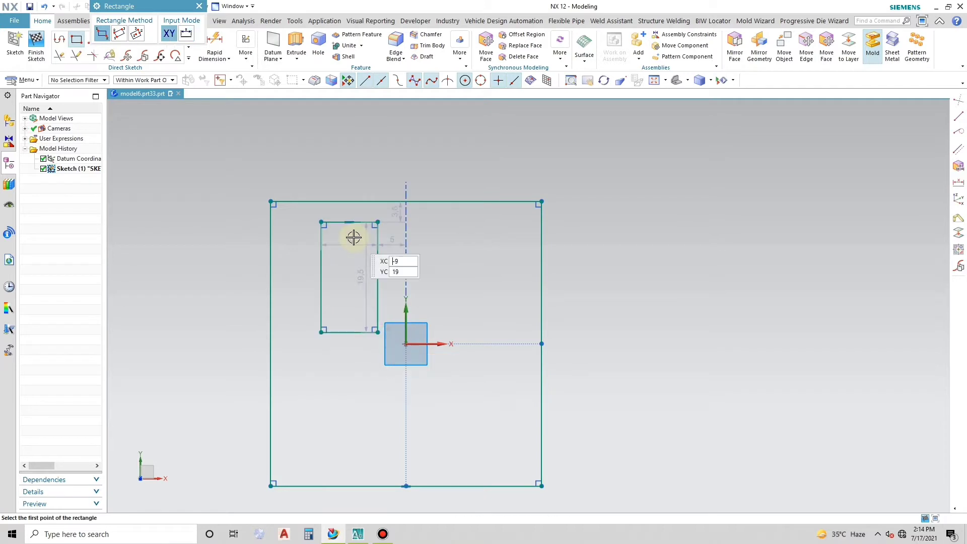
right_click(351, 168)
left_click(392, 198)
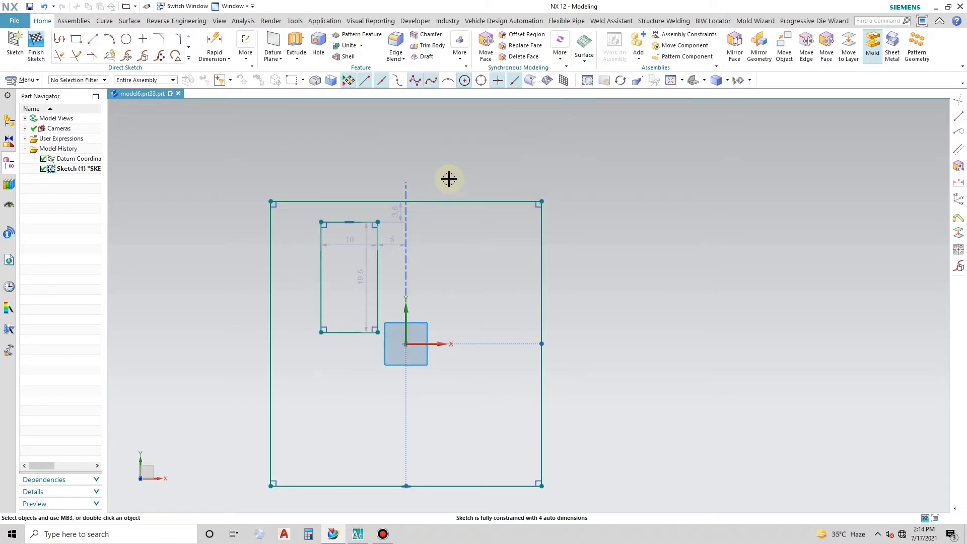
- Set the inner rectangle's width to 10.5 mm and its height to 19.5 mm, with the width dimension moved above the outline
left_click_drag(348, 241, 350, 179)
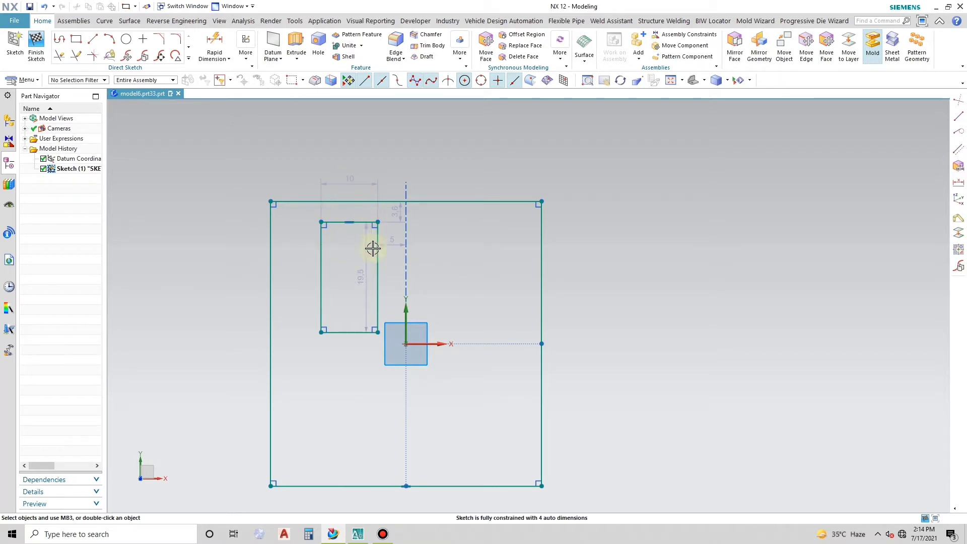
double_click(339, 179)
type("10.5")
key("Return")
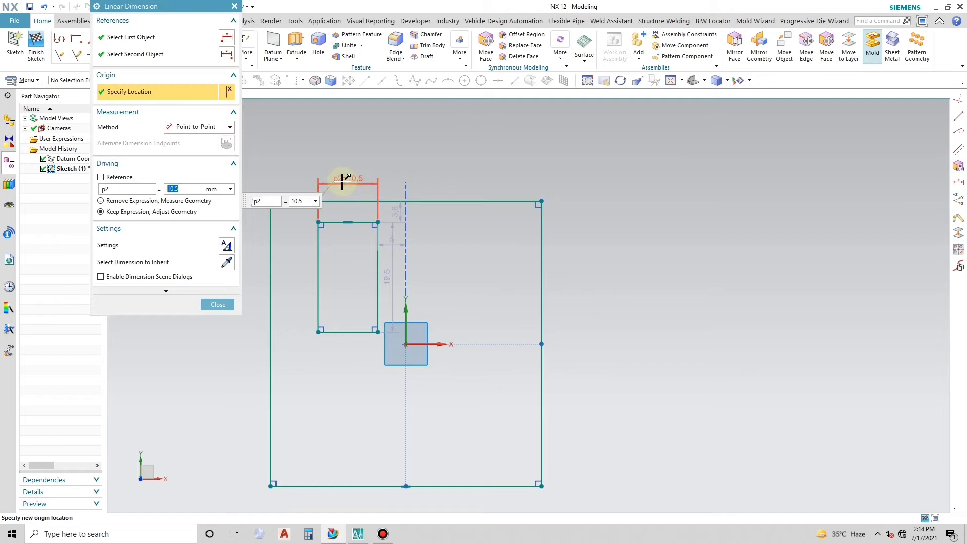
double_click(387, 276)
type("1")
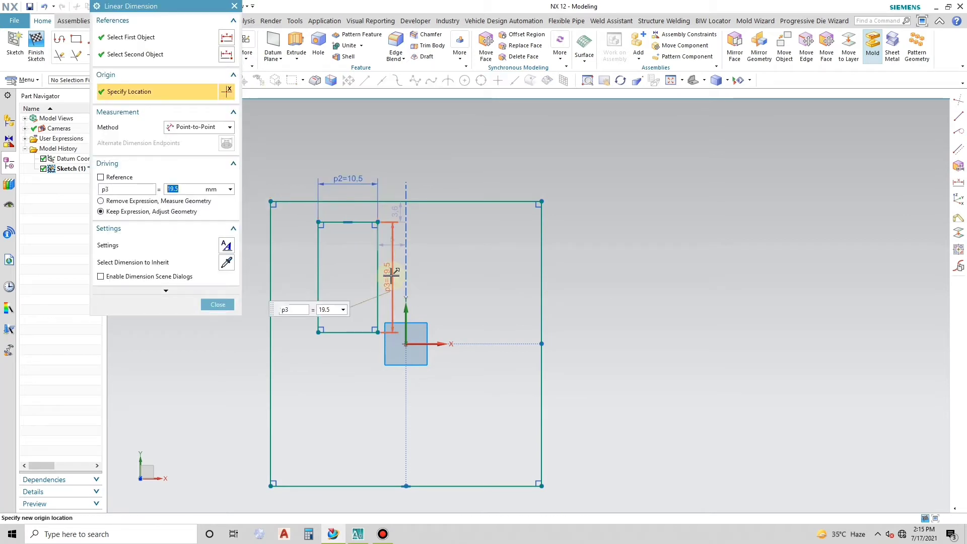
left_click(220, 305)
scroll(432, 263, "up", 1)
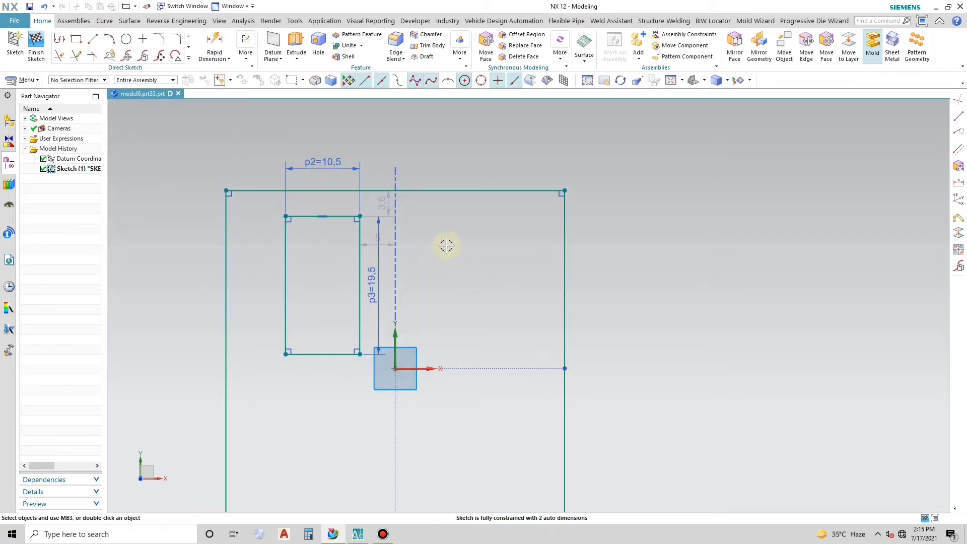
- Position the inner rectangle 3.5 mm from the Y axis and 5.1 mm below the outer rectangle's upper edge
scroll(345, 248, "down", 1)
scroll(373, 240, "up", 1)
left_click_drag(374, 240, 368, 169)
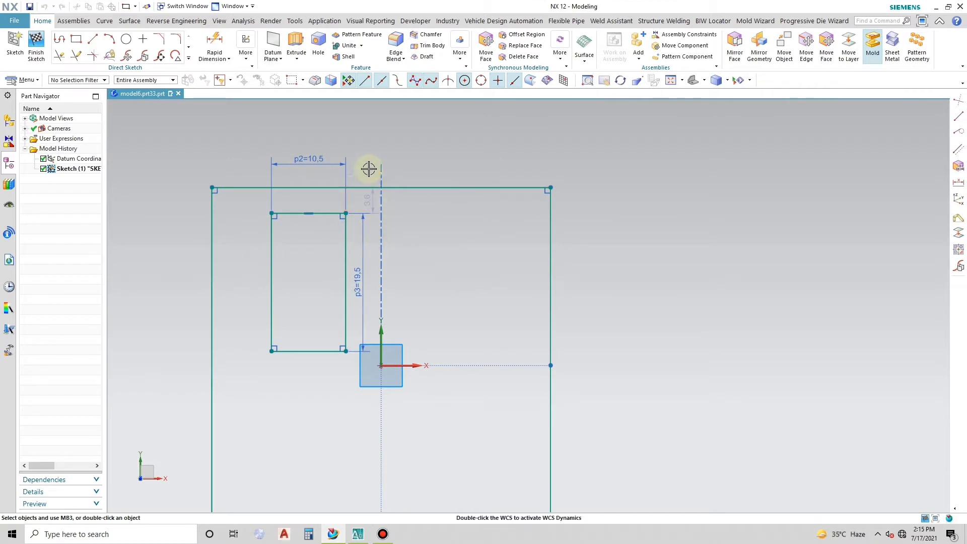
double_click(364, 172)
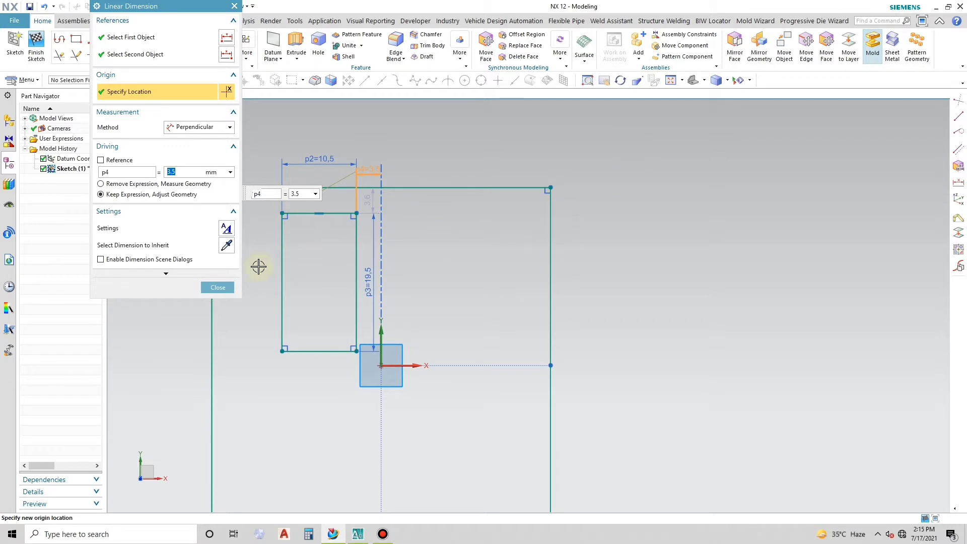
left_click(217, 288)
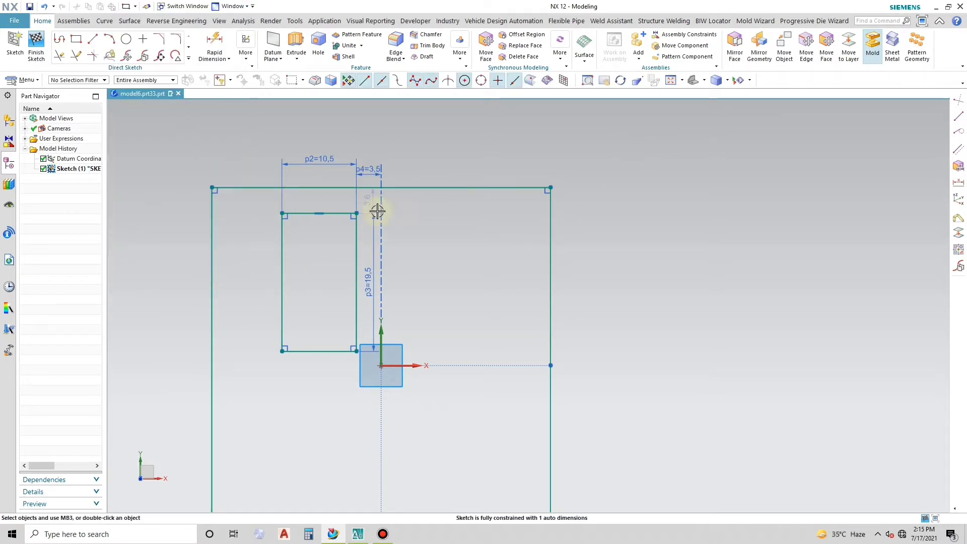
double_click(417, 205)
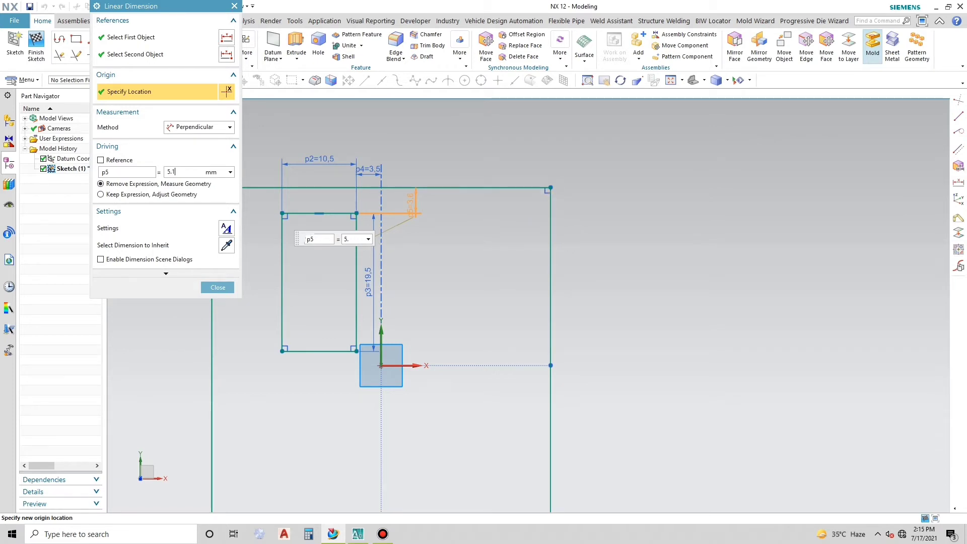
key("Return")
left_click(217, 287)
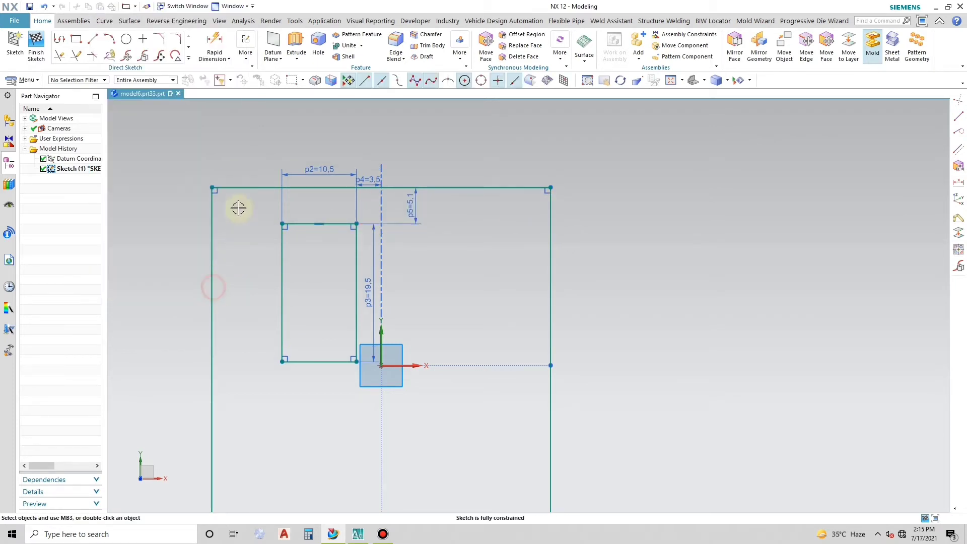
- Mirror the inner rectangle's four curves about the Y axis and finish the sketch
scroll(226, 186, "up", 2)
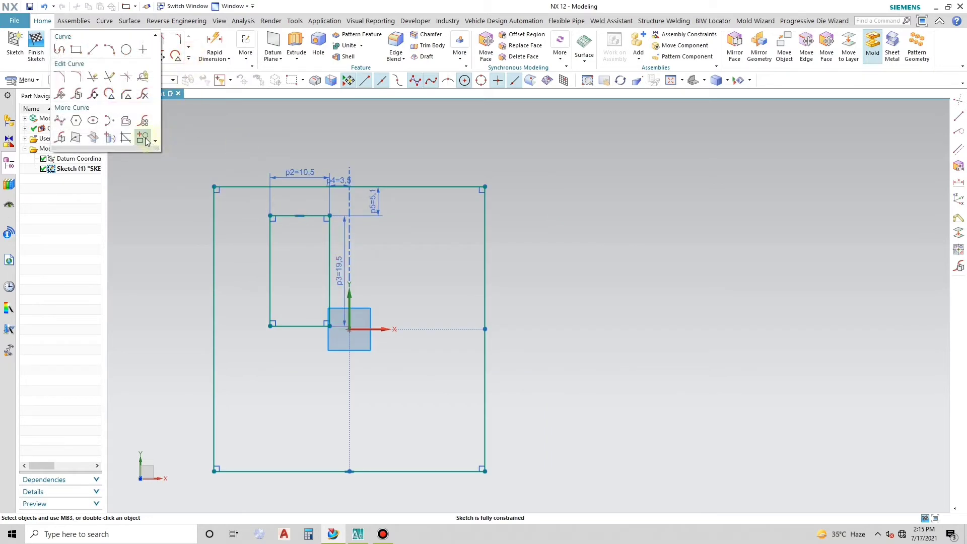
left_click(61, 138)
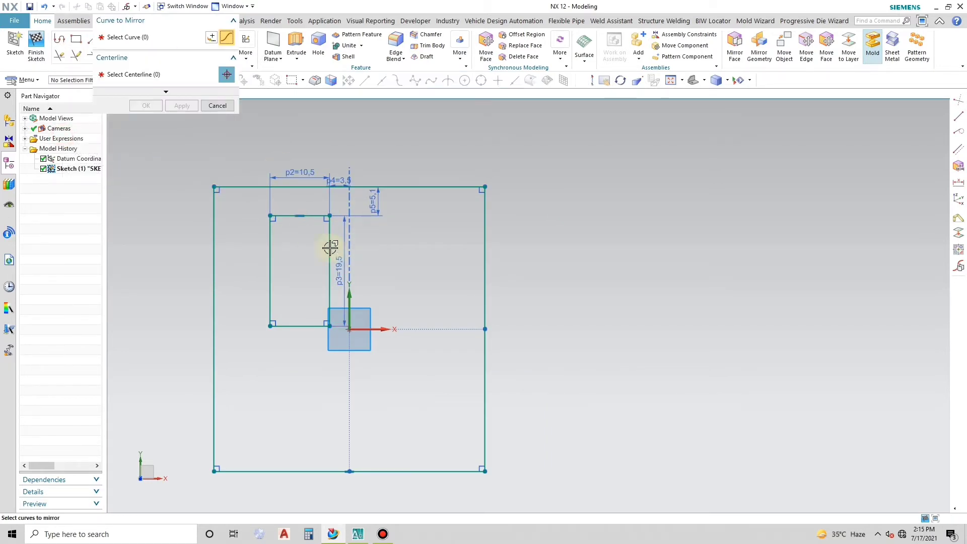
mouse_move(255, 206)
left_mouse_down()
mouse_move(320, 289)
mouse_move(349, 353)
mouse_move(319, 363)
left_mouse_up()
left_click(171, 74)
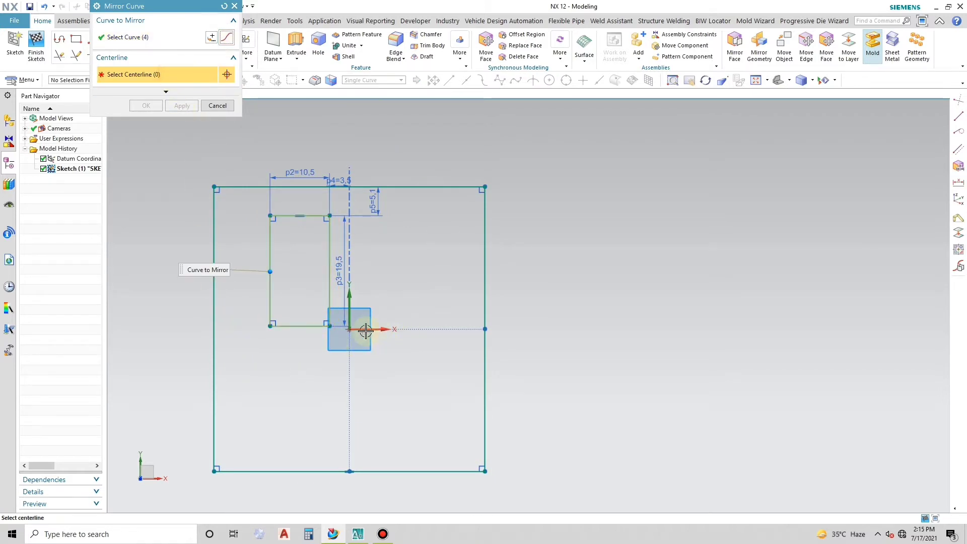
left_click(349, 297)
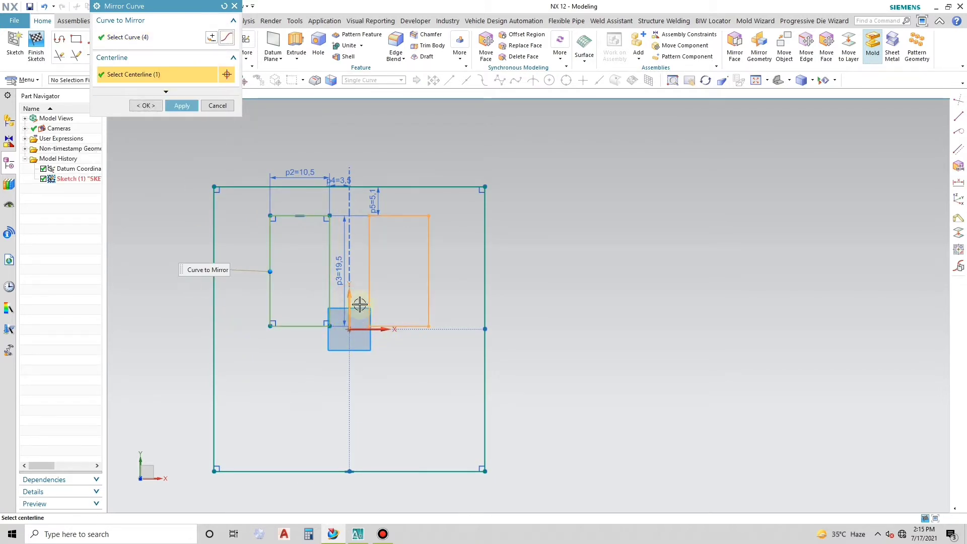
left_click(182, 106)
left_click(210, 106)
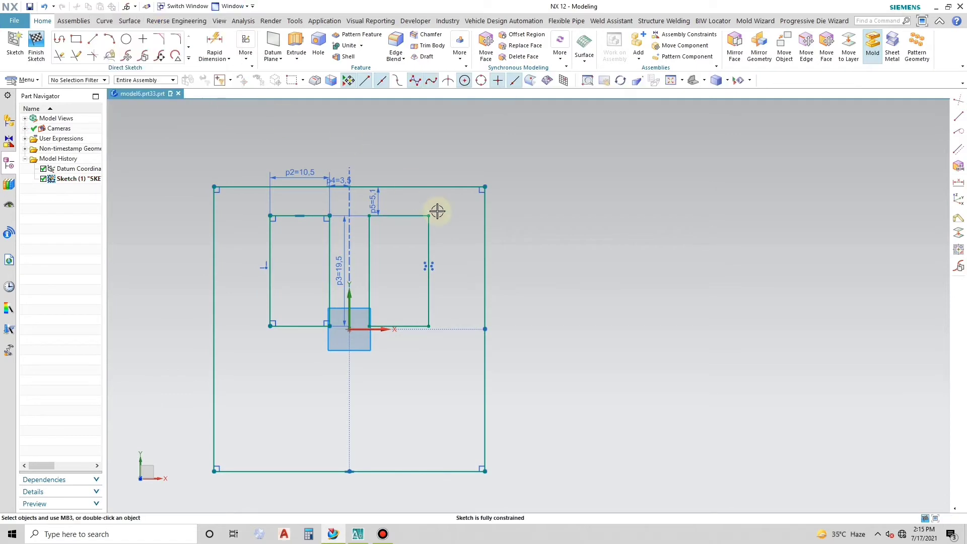
left_click(36, 46)
- Start extruding the region between the outer rectangle and the two inner rectangles, using the Region Boundary Curve selection rule
middle_click_drag(398, 258, 541, 302)
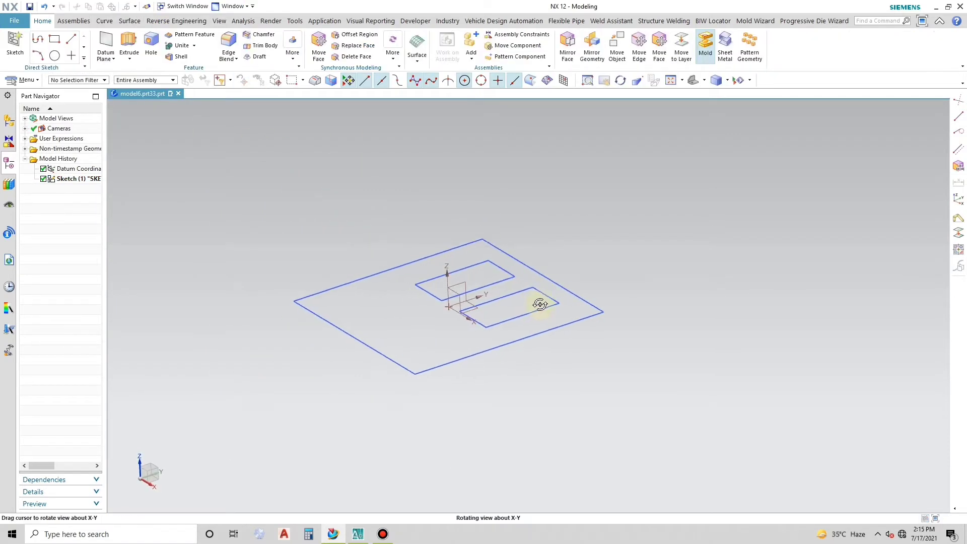
left_click(129, 43)
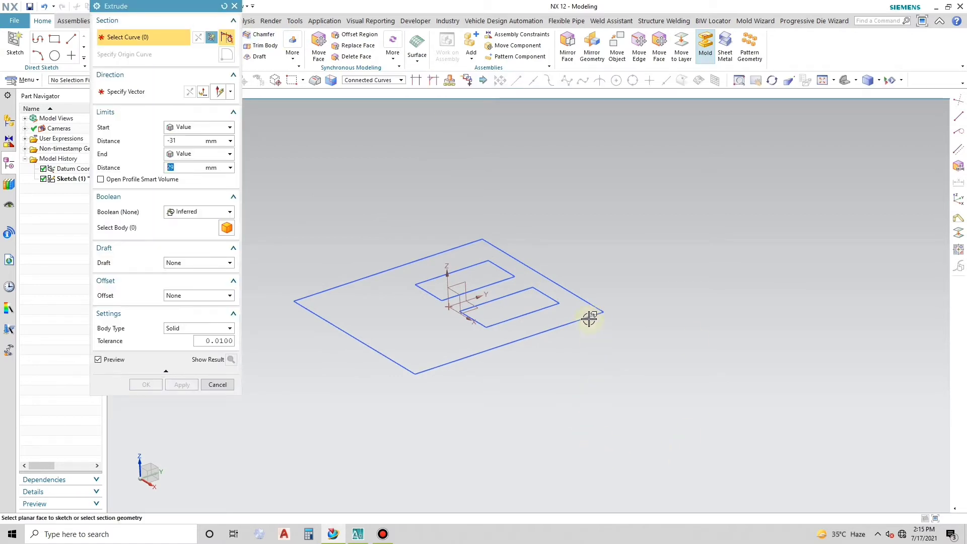
left_click(386, 81)
left_click(386, 135)
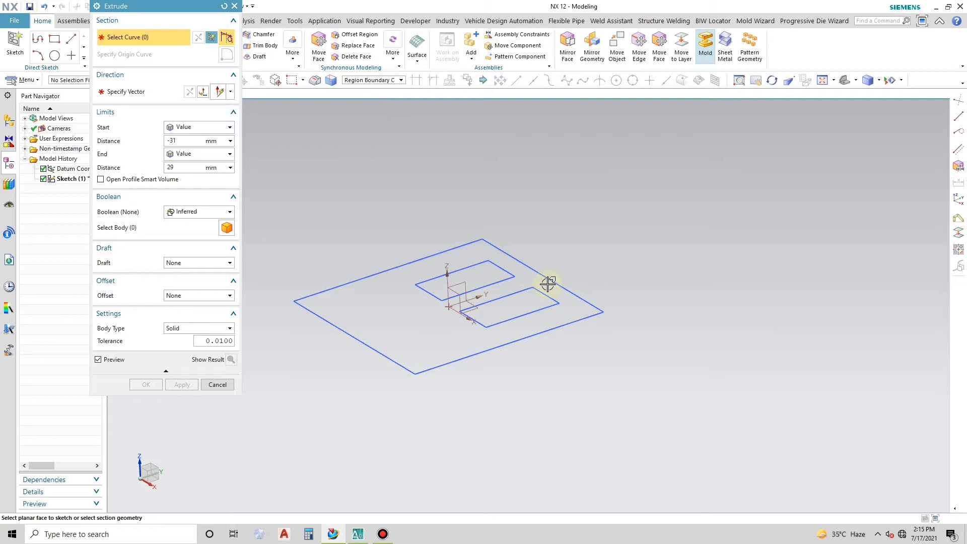
left_click(574, 308)
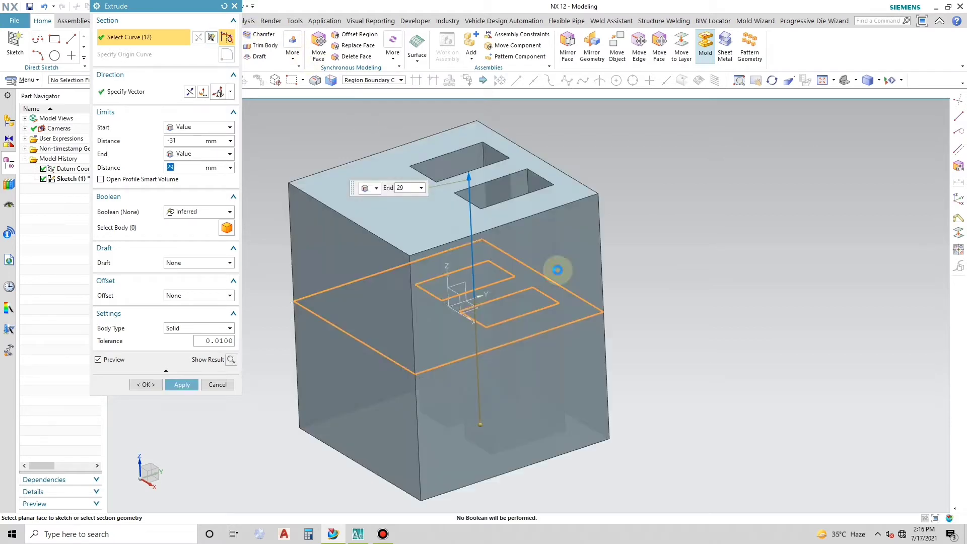
- Set the extrusion's start distance to 0 mm and its end distance to 2 mm
left_click(189, 141)
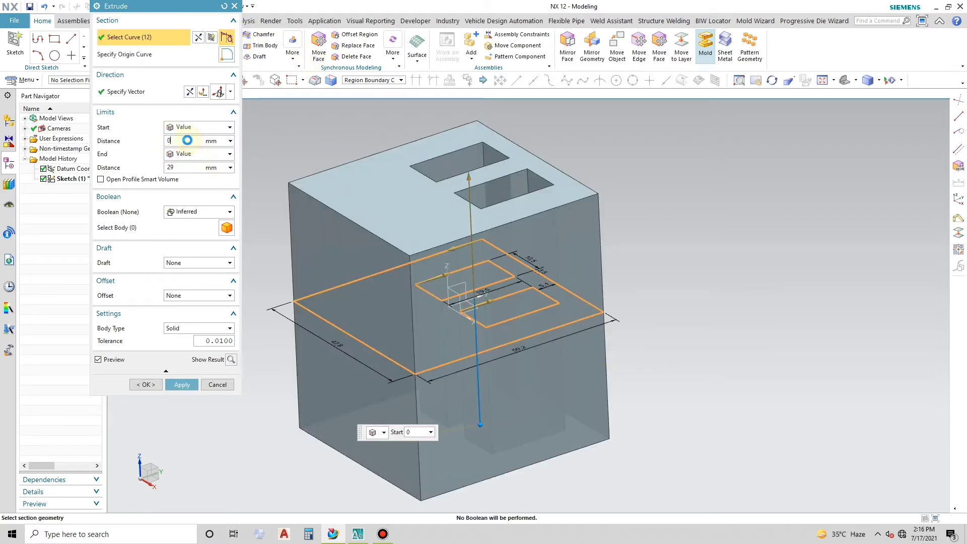
key("Return")
left_click(195, 167)
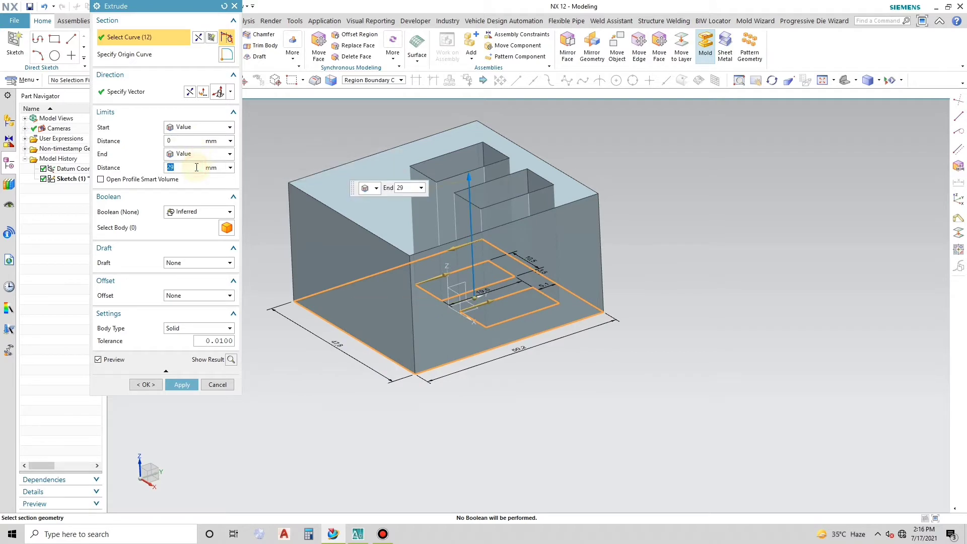
type("2")
key("Return")
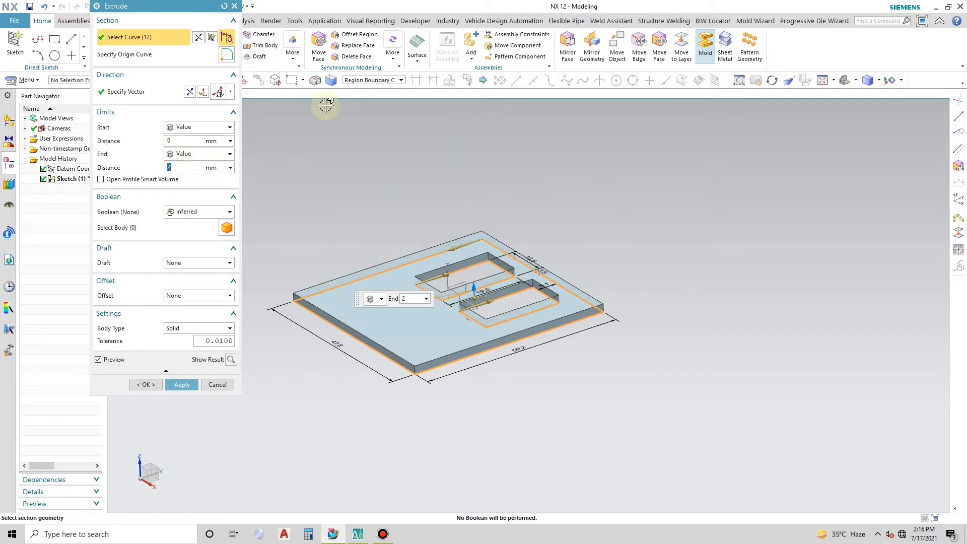
- Set the extrusion's Boolean to None, reverse its direction and create the plate
left_click(199, 211)
left_click(182, 220)
mouse_move(561, 291)
middle_mouse_down()
mouse_move(565, 249)
mouse_move(549, 272)
mouse_move(525, 280)
mouse_move(557, 287)
middle_mouse_up()
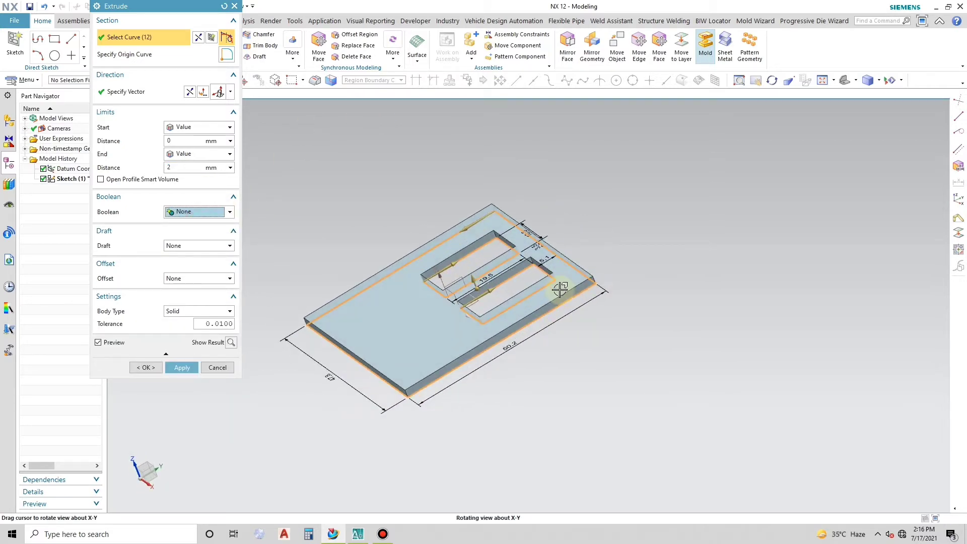
left_click(190, 92)
mouse_move(395, 277)
middle_mouse_down()
mouse_move(395, 255)
mouse_move(395, 274)
middle_mouse_up()
left_click(217, 368)
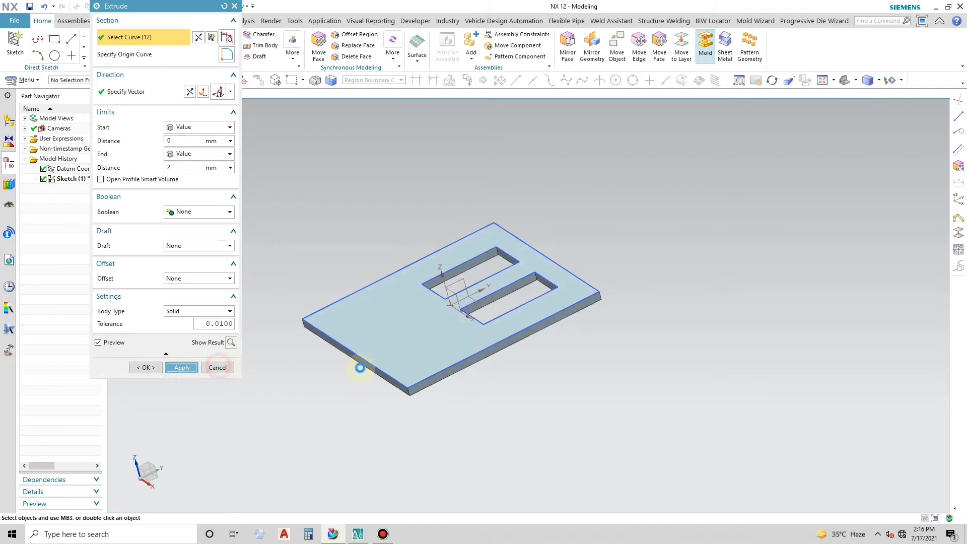
- Hide the base sketch and start a new sketch on the plate's large face opposite that sketch
right_click(565, 268)
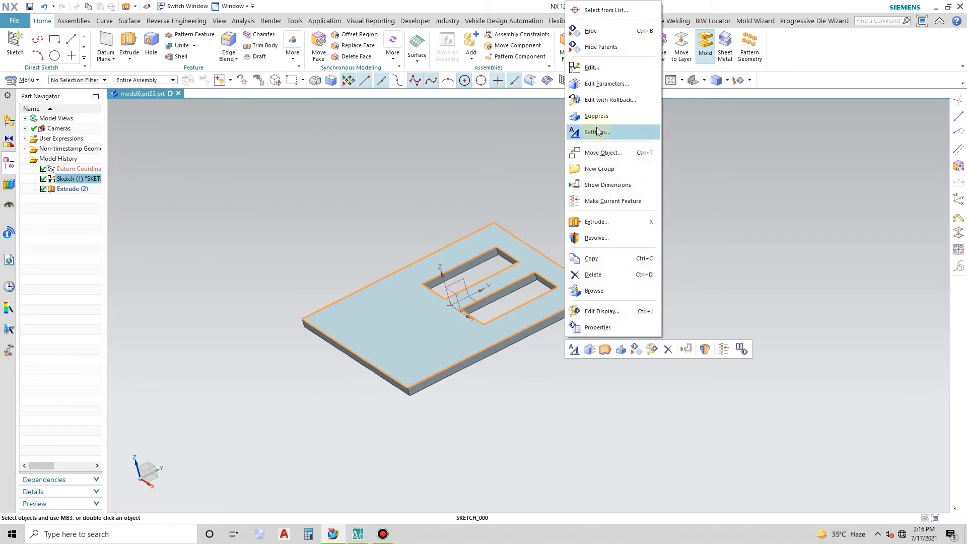
left_click(635, 348)
middle_click_drag(521, 331, 450, 292)
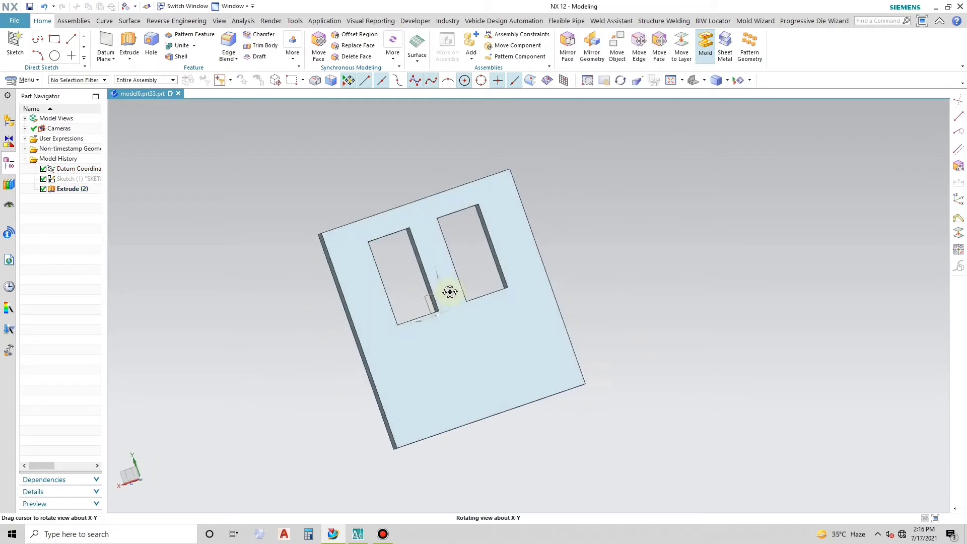
left_click(14, 44)
left_click(533, 340)
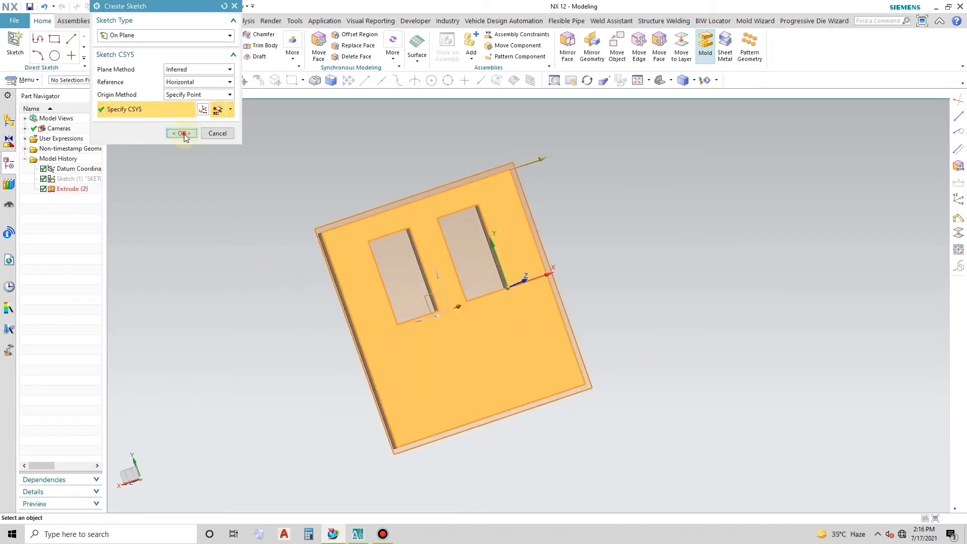
left_click(181, 133)
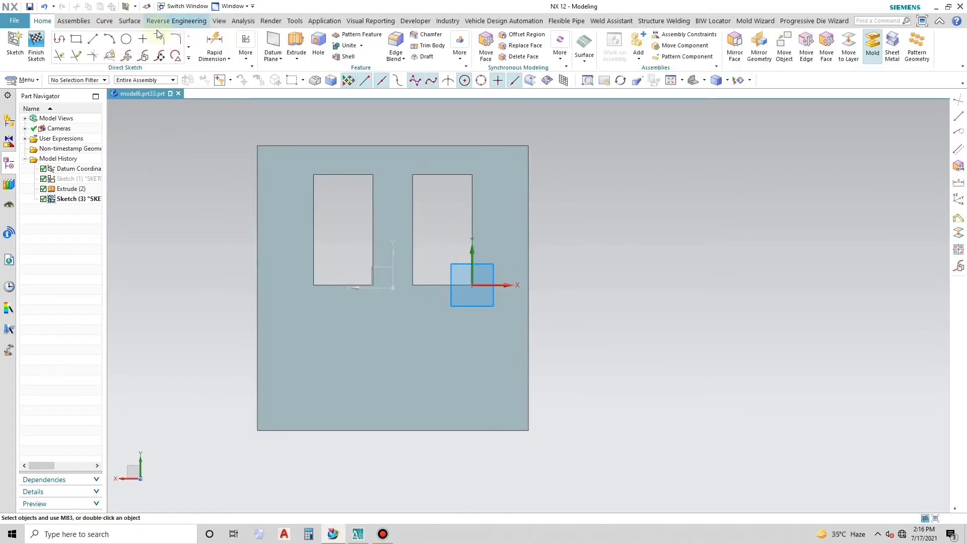
- Sketch a center rectangle about 39 mm wide and 45.4 mm high around the datum origin, inside the plate outline
left_click(76, 39)
left_click(136, 33)
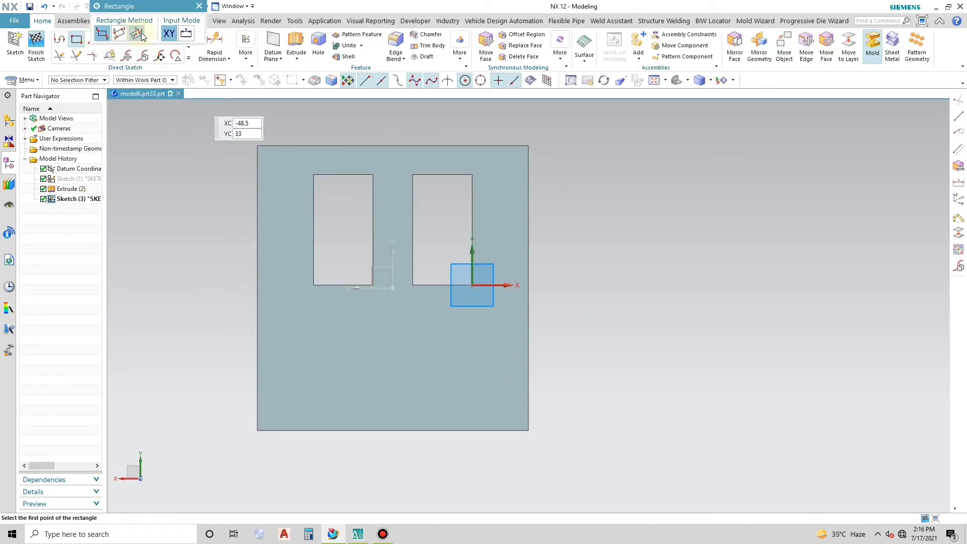
left_click(394, 287)
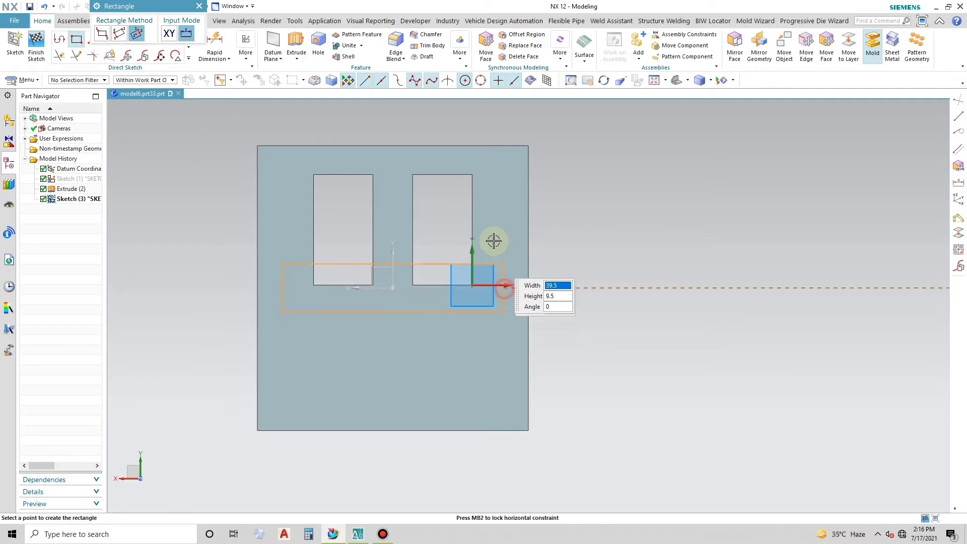
left_click(503, 159)
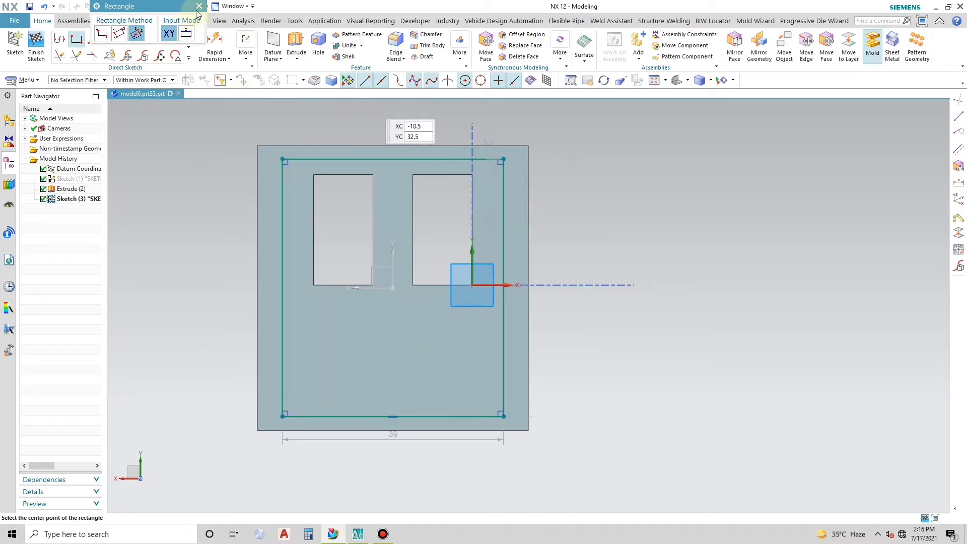
key("Escape")
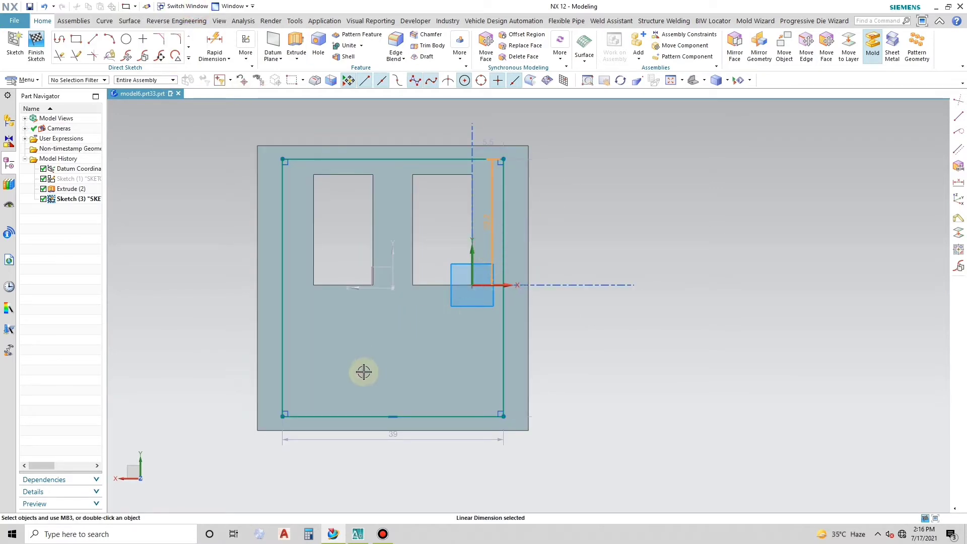
- Set the new rectangle's height to 43.7 mm
scroll(412, 263, "up", 1)
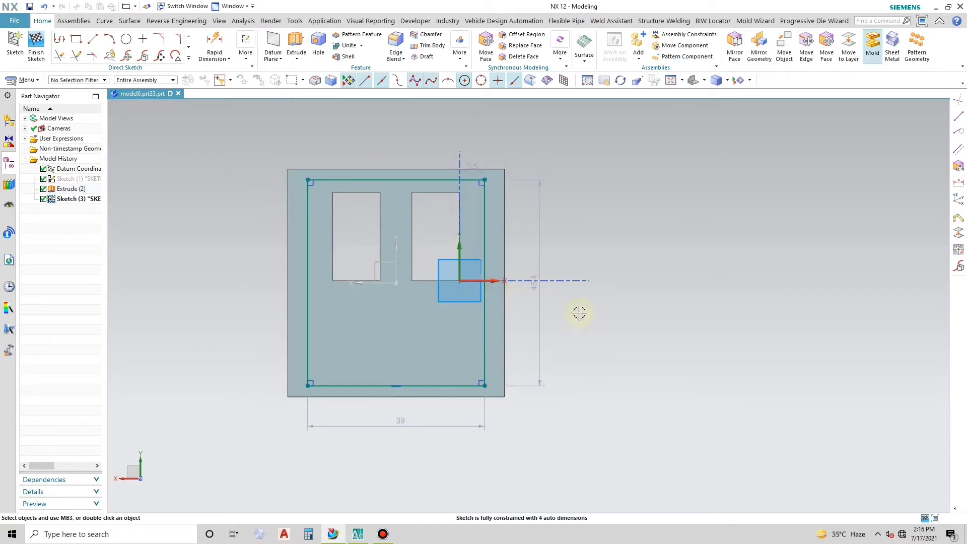
left_click(487, 321)
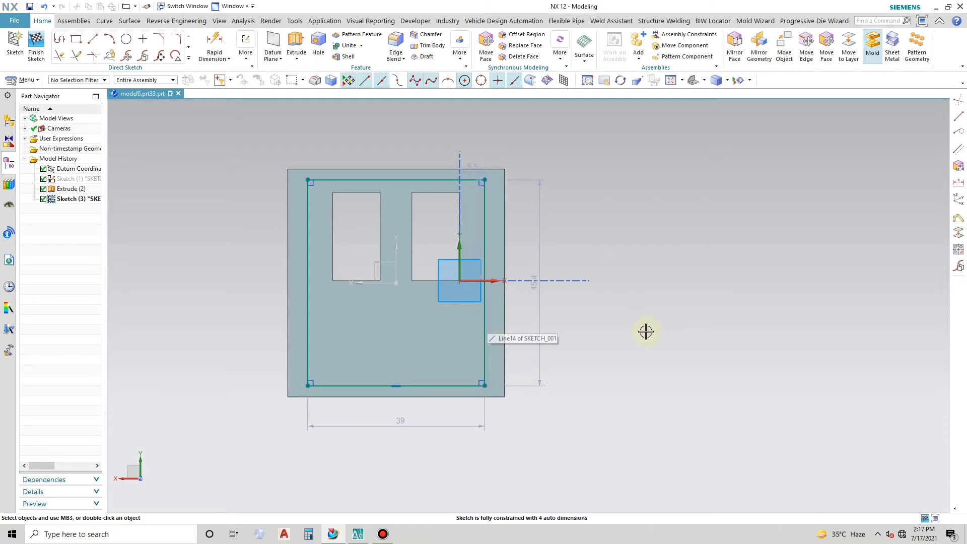
double_click(537, 276)
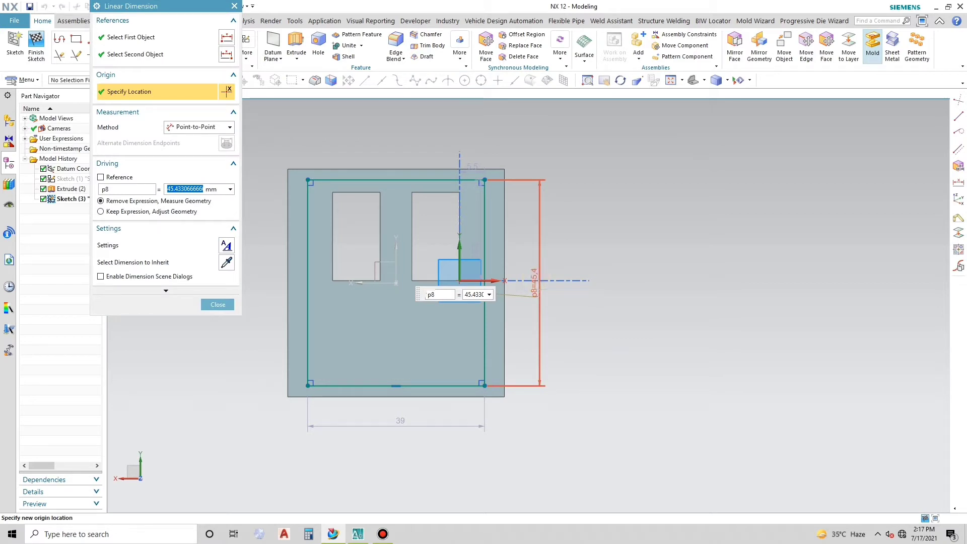
type("43.7")
key("Return")
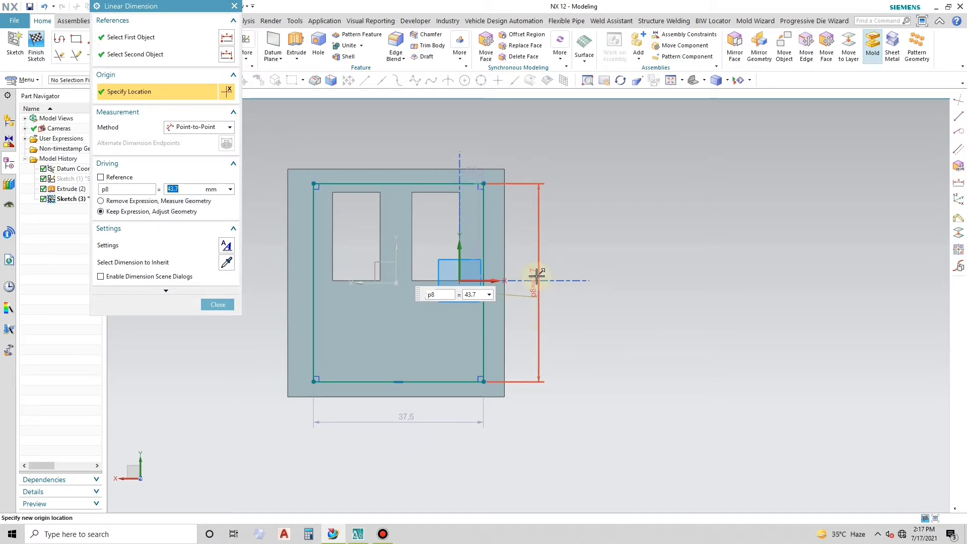
left_click(227, 305)
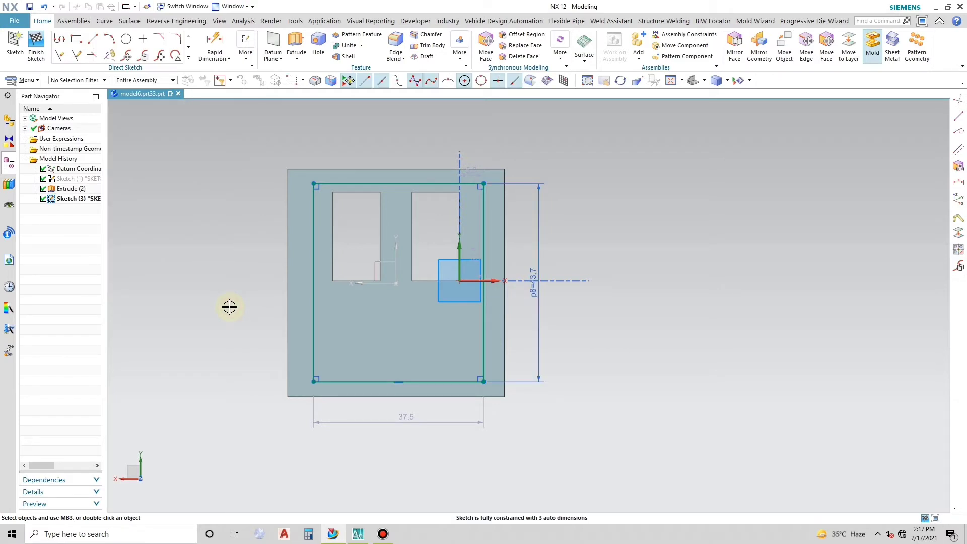
- Set the new rectangle's width to 37.2 mm
double_click(391, 418)
type("37")
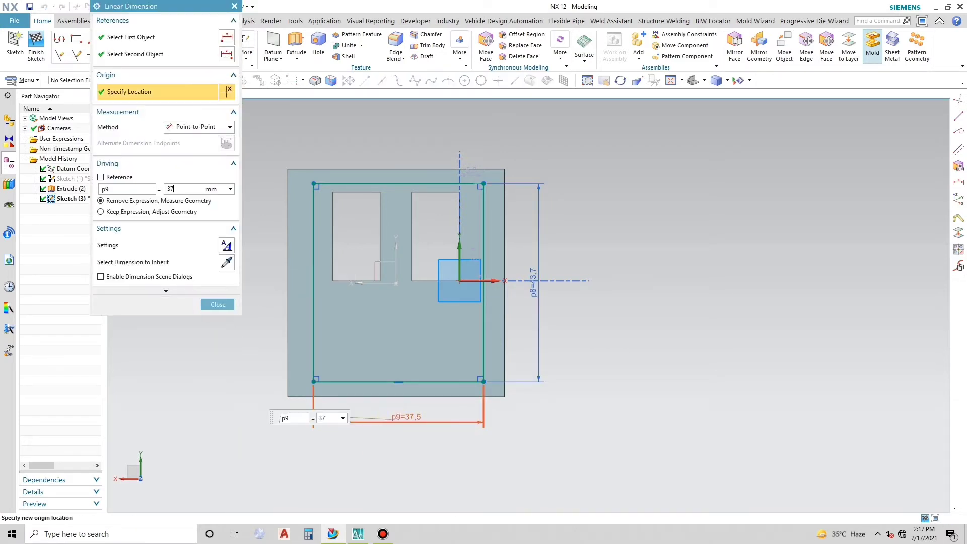
type(".2")
key("Return")
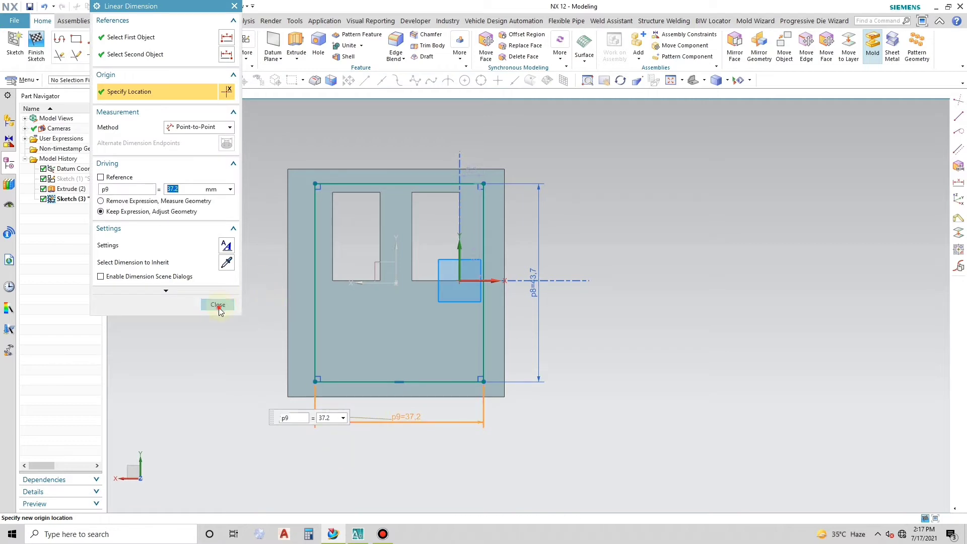
left_click(218, 305)
scroll(374, 254, "up", 3)
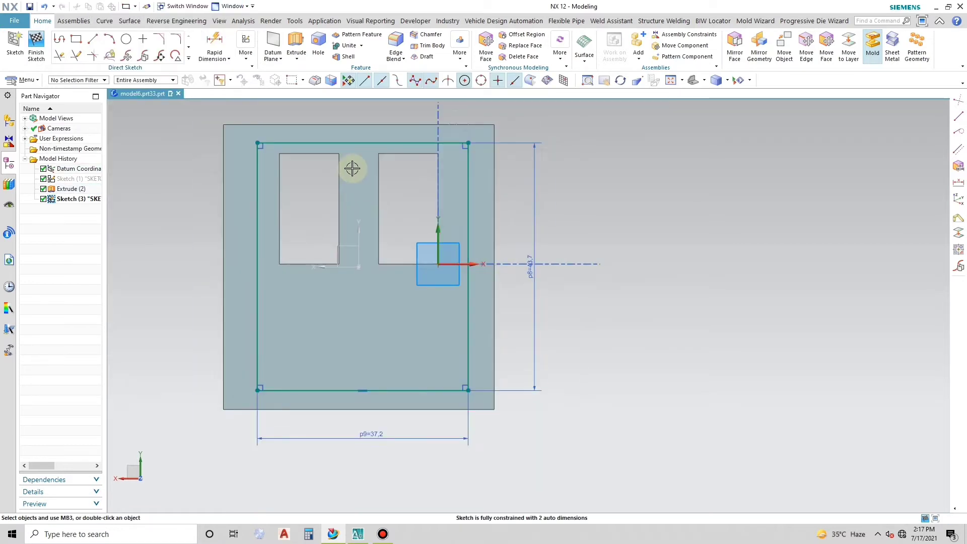
scroll(352, 168, "up", 1)
left_click(369, 137)
left_click(360, 256)
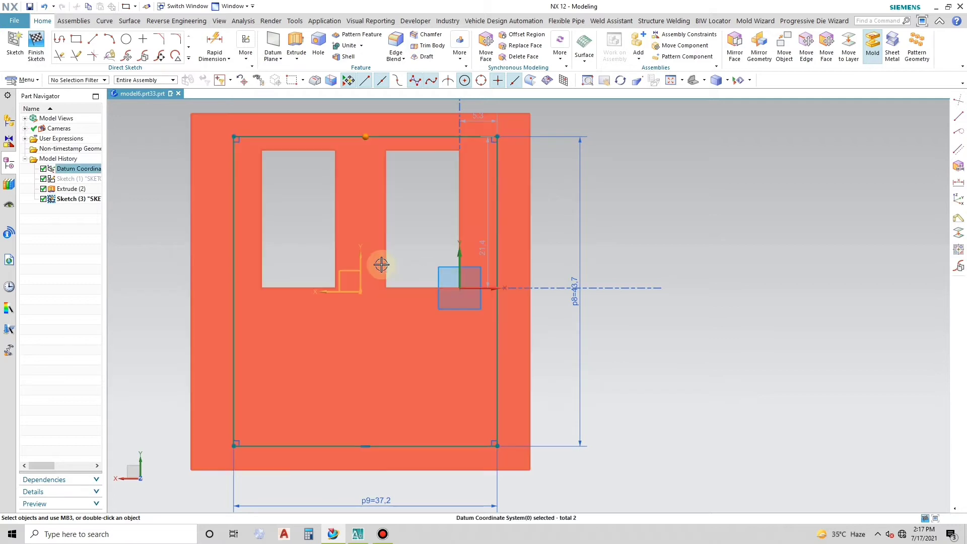
scroll(350, 241, "down", 1)
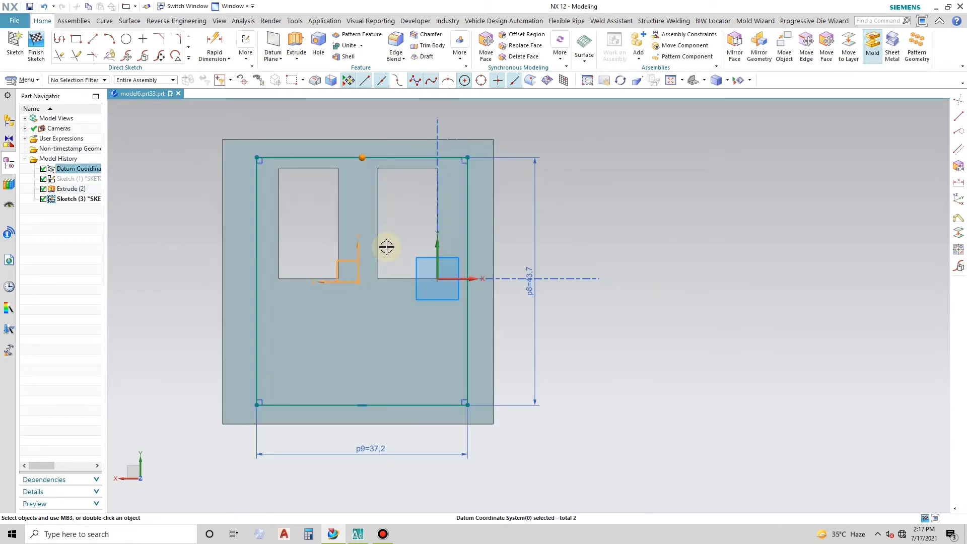
mouse_move(386, 246)
middle_mouse_down()
mouse_move(391, 267)
mouse_move(368, 248)
middle_mouse_up()
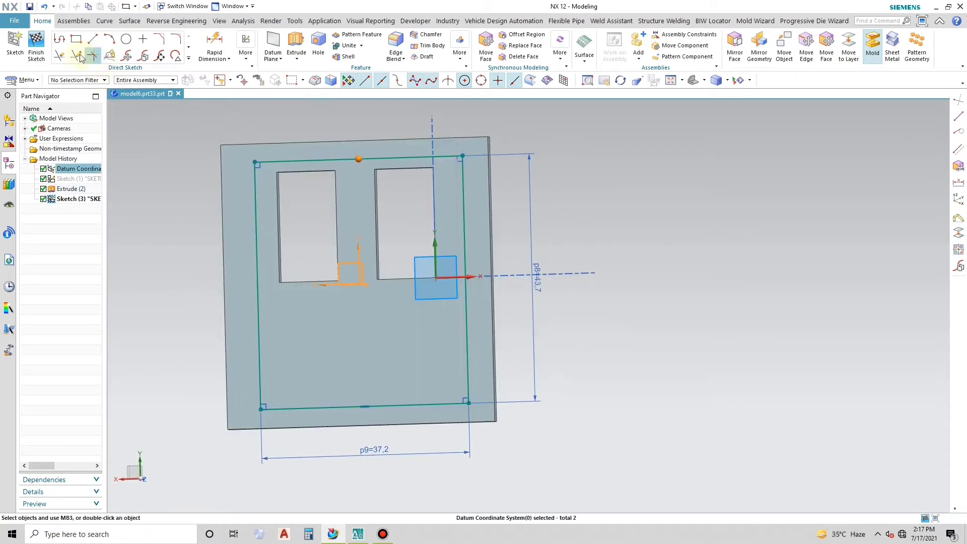
key("F8")
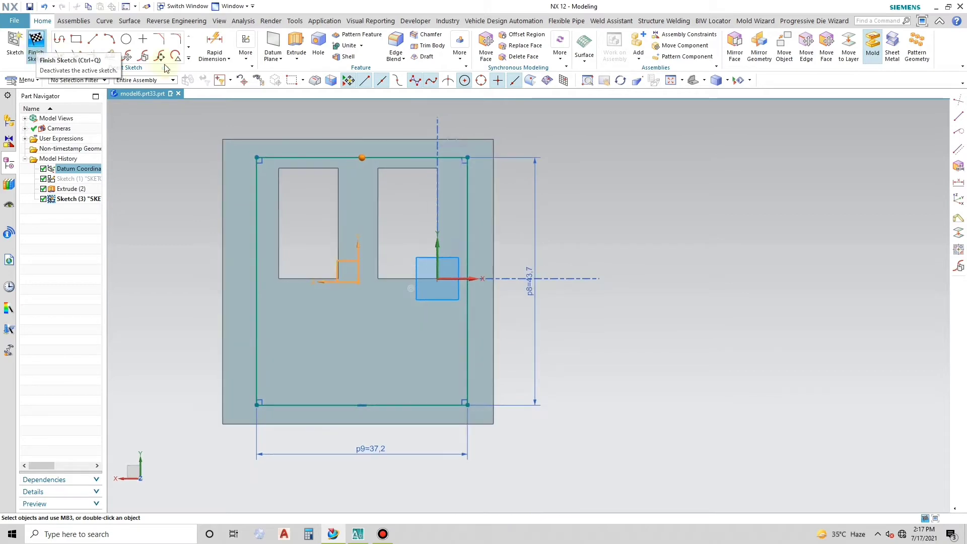
key("Escape")
- Draw a vertical line from the midpoint of the plate's upper edge to the midpoint of its lower edge
left_click(93, 46)
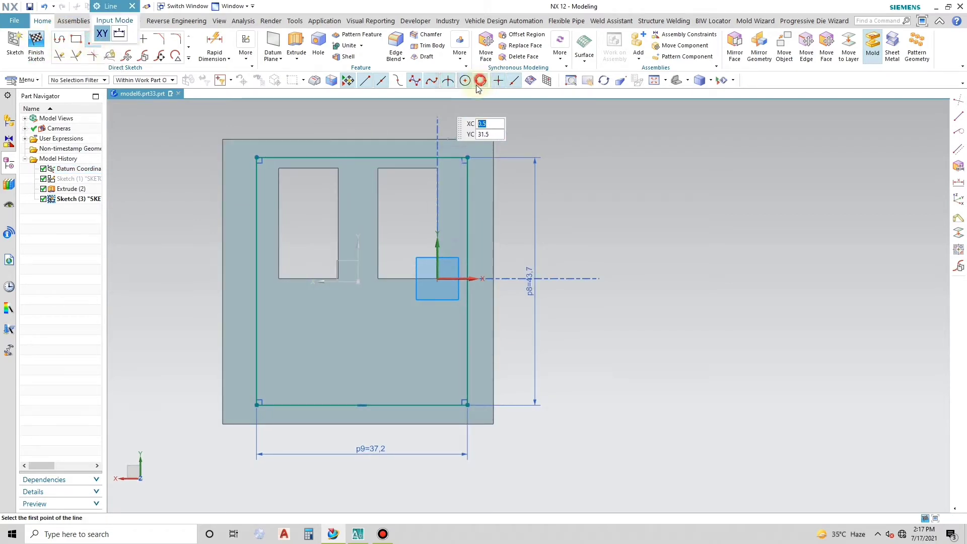
left_click(358, 139)
left_click(356, 425)
right_click(356, 425)
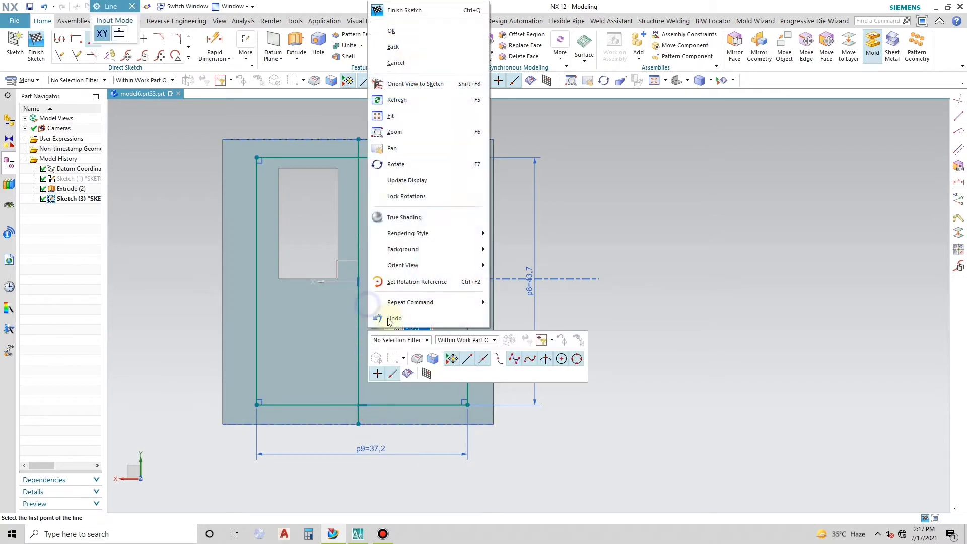
left_click(406, 36)
- Convert the vertical center line to a reference line
left_click(358, 179)
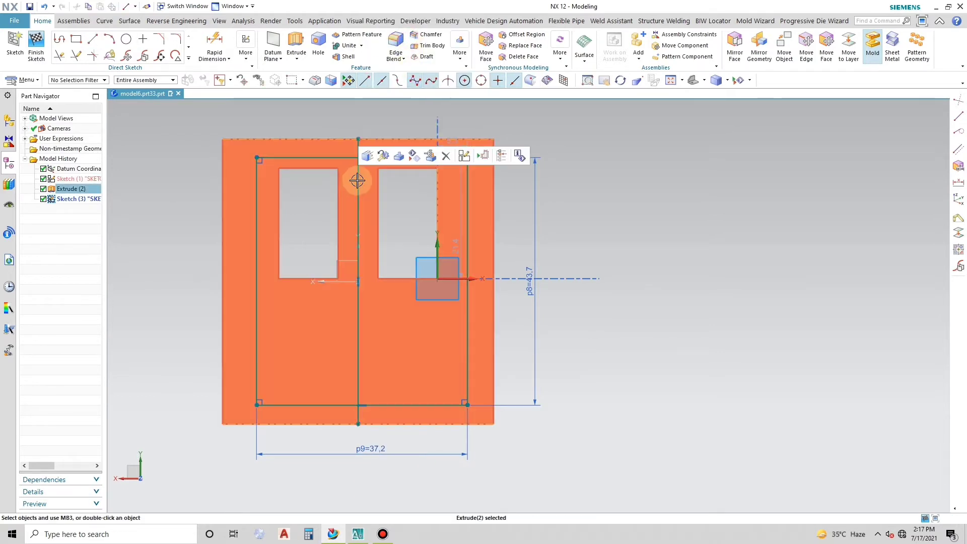
right_click(358, 181)
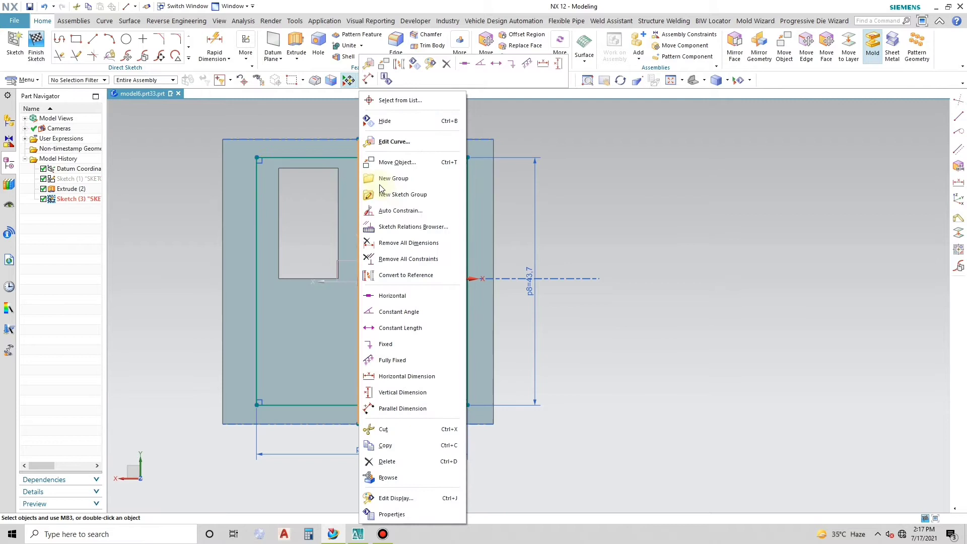
left_click(406, 275)
- Try to align the midpoint of the rectangle's upper edge horizontally with the midpoint of the vertical reference line
left_click(362, 159)
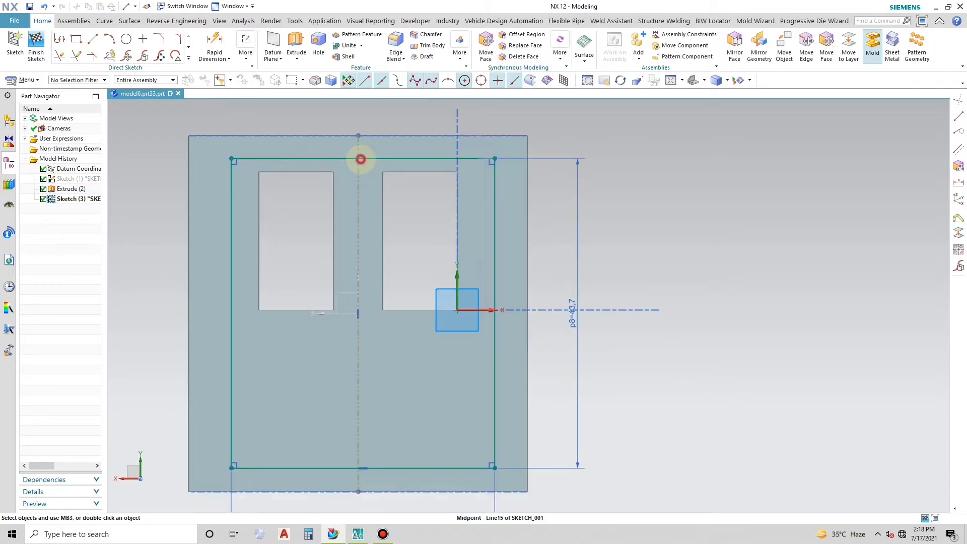
left_click(358, 313)
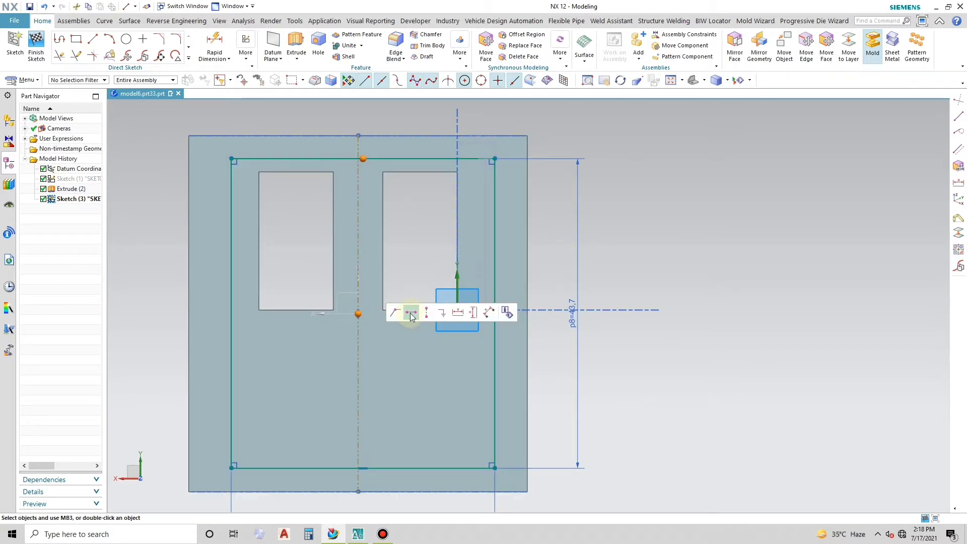
left_click(411, 313)
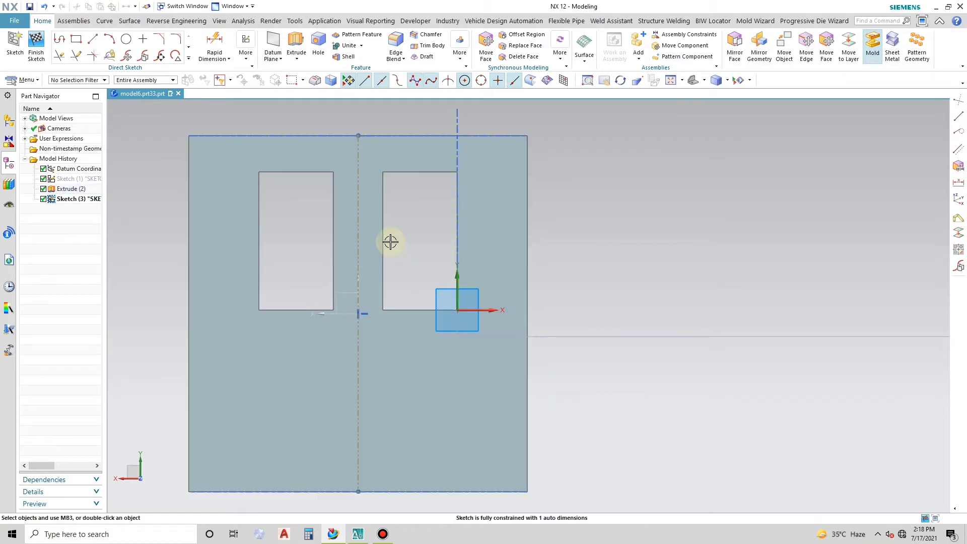
key("ctrl+z")
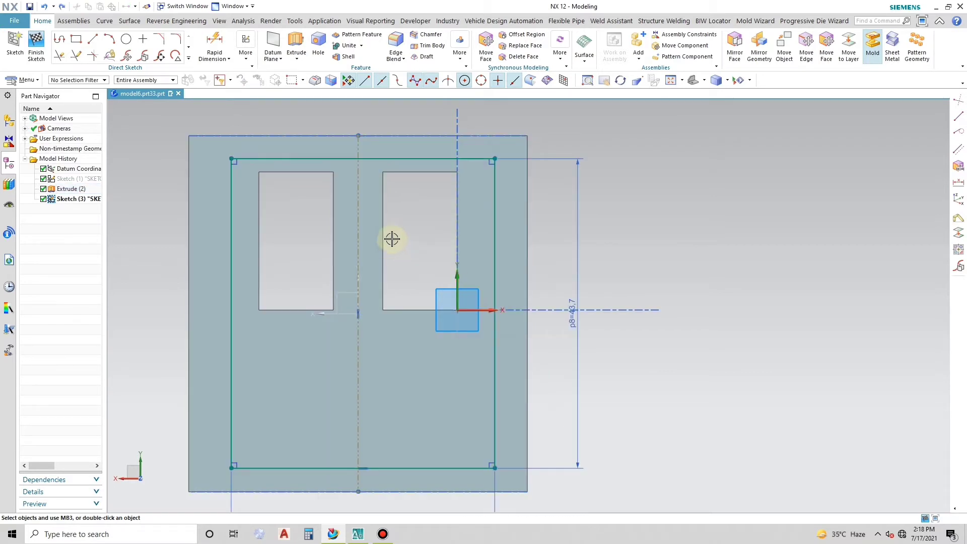
- Align the midpoint of the rectangle's upper edge vertically with the midpoint of the vertical reference line
left_click(363, 158)
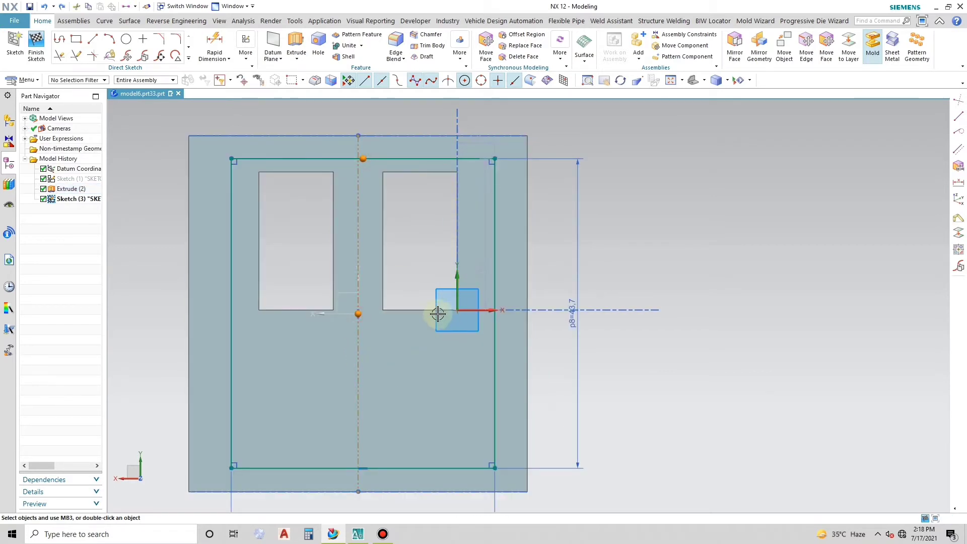
left_click(357, 315)
left_click(402, 302)
scroll(354, 227, "down", 2)
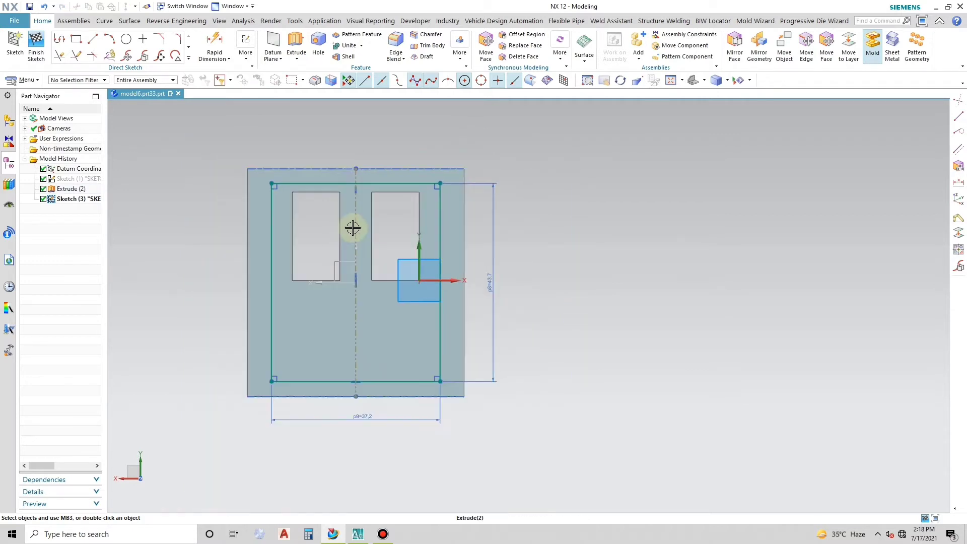
scroll(390, 330, "up", 1)
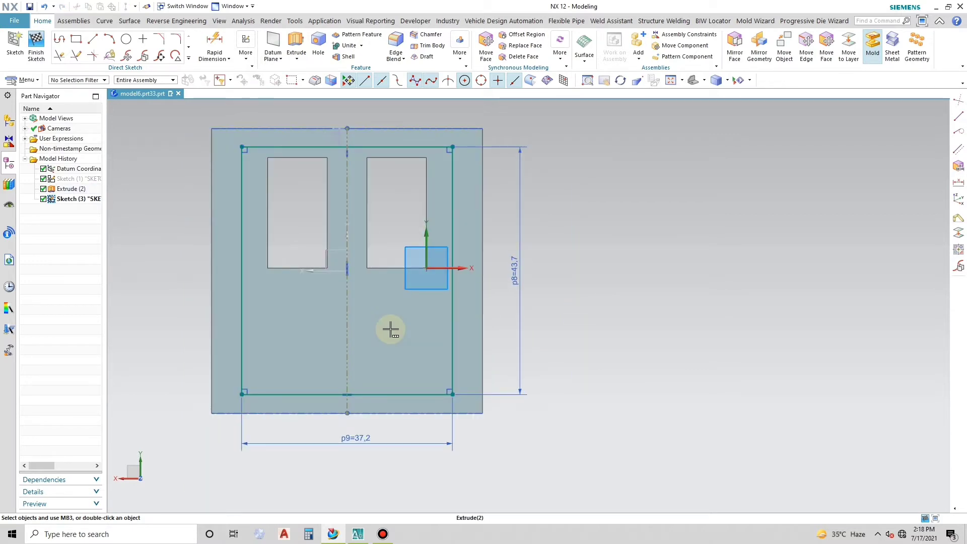
- Offset the rectangle's connected curves inward by 1.2 mm with Offset Curve
left_click(190, 59)
left_click(133, 127)
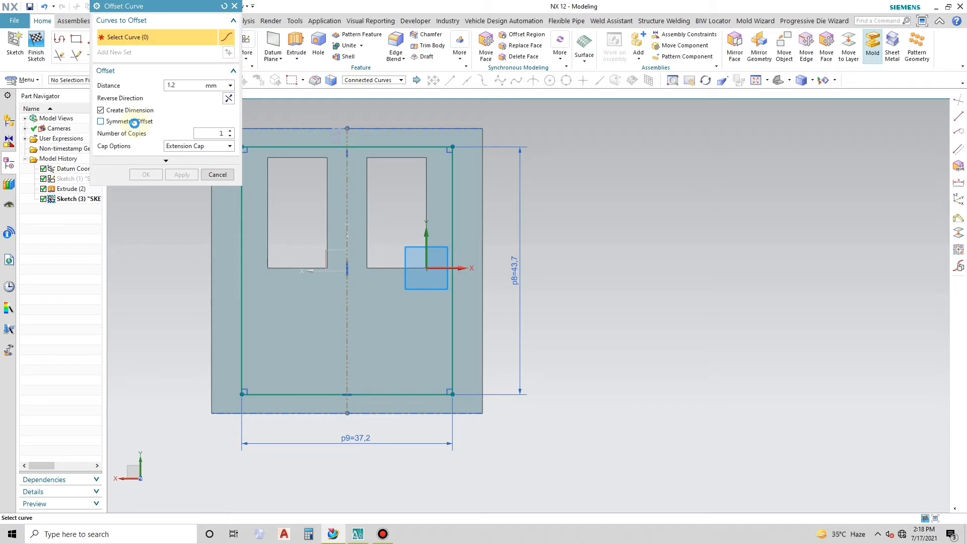
left_click(334, 148)
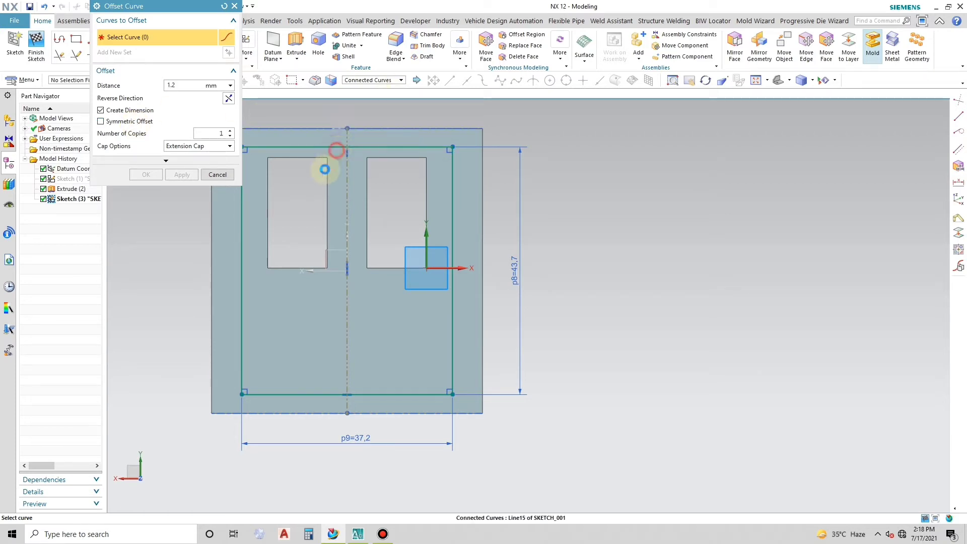
left_click(230, 101)
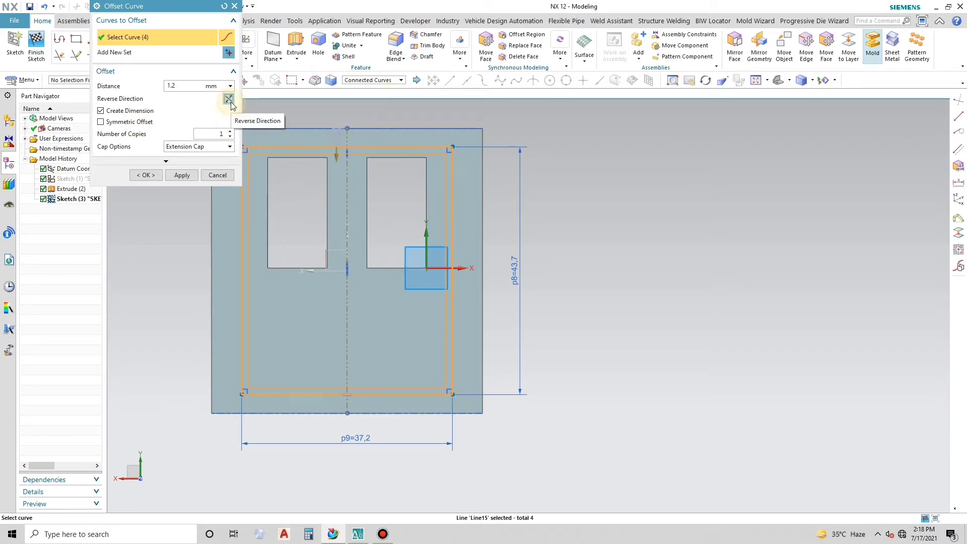
left_click(182, 174)
left_click(218, 175)
- Delete the offset's 1.2 mm dimension and finish the sketch
right_click(348, 153)
left_click(365, 144)
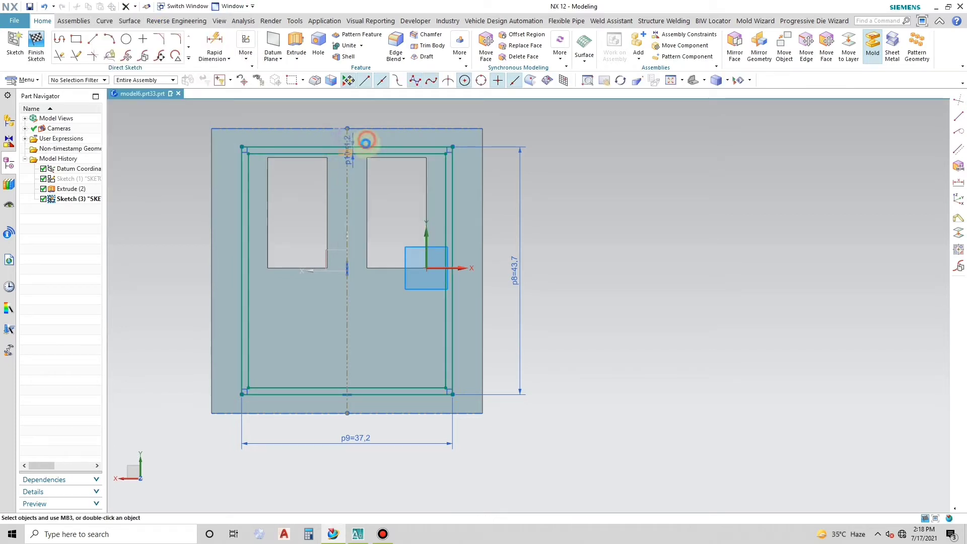
scroll(298, 170, "down", 1)
left_click(37, 44)
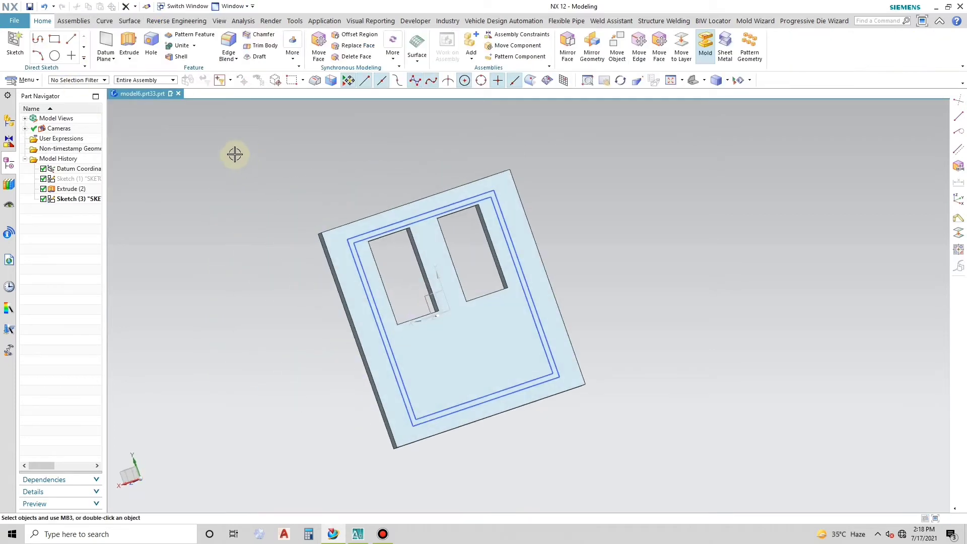
- Extrude the band between the two rectangles 9 mm as a separate solid body, and hide its sketch
left_click(129, 41)
scroll(511, 238, "up", 2)
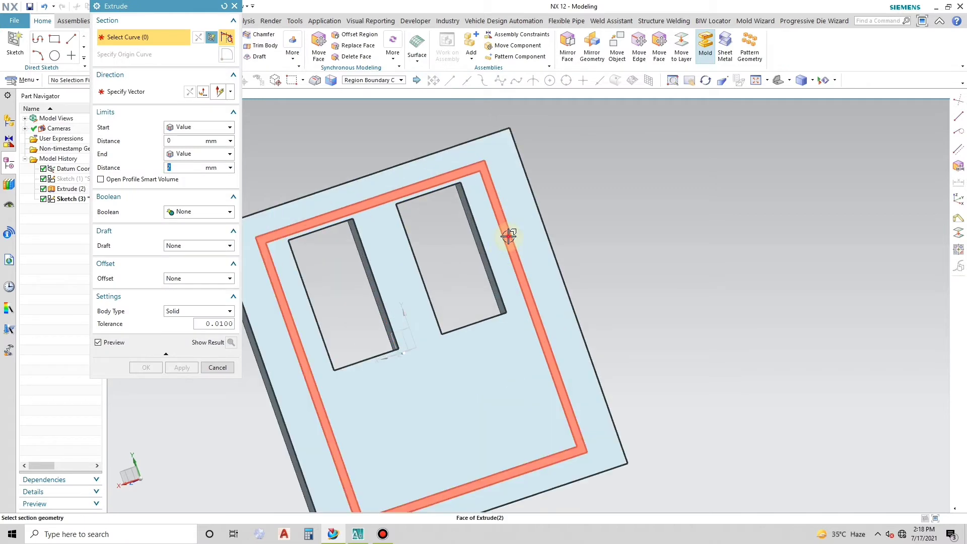
left_click(507, 236)
scroll(395, 207, "down", 2)
middle_click_drag(471, 231, 474, 194)
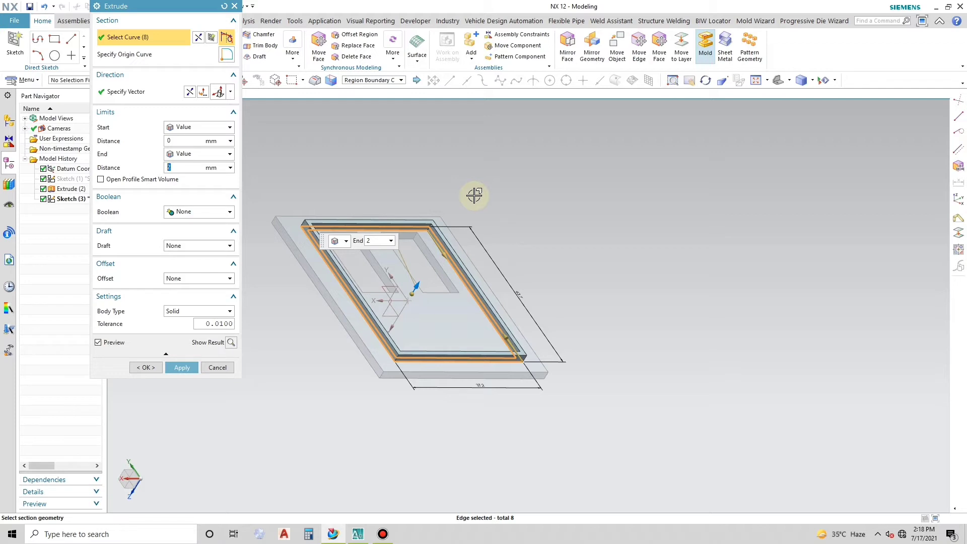
type("9")
key("Return")
middle_click_drag(517, 252, 189, 302)
left_click(182, 367)
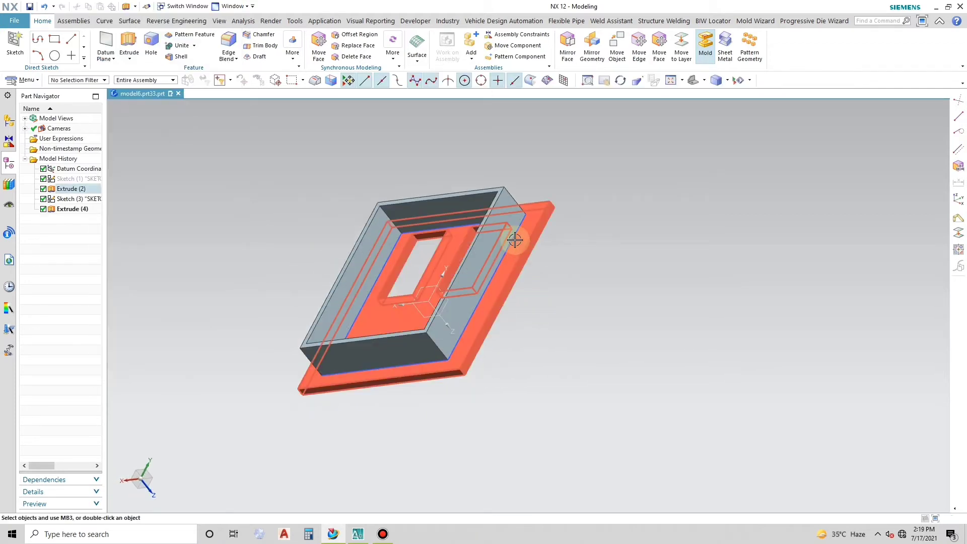
right_click(513, 238)
left_click(558, 203)
- Unite the plate as target body with the rectangular wall frame as tool body
middle_click_drag(540, 301, 604, 281)
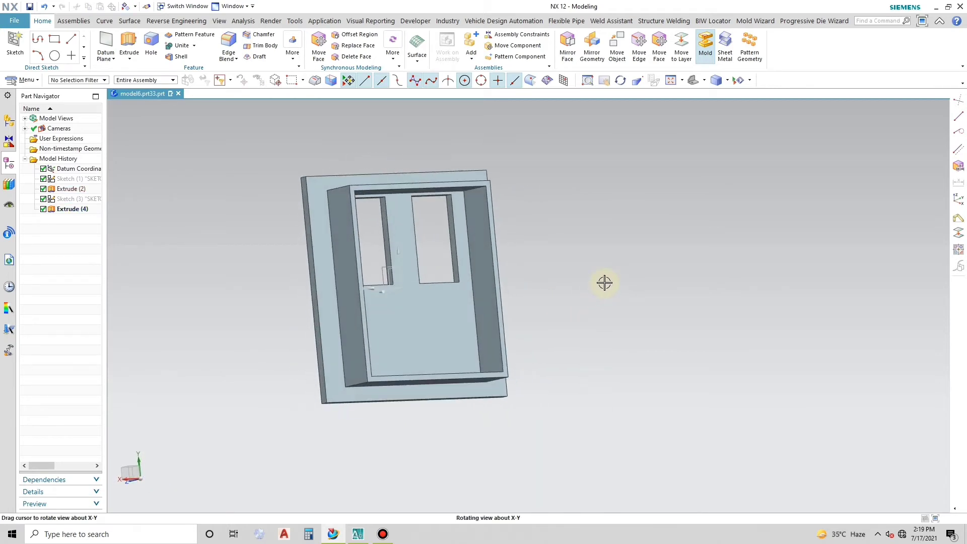
left_click(182, 45)
left_click(414, 309)
left_click(483, 318)
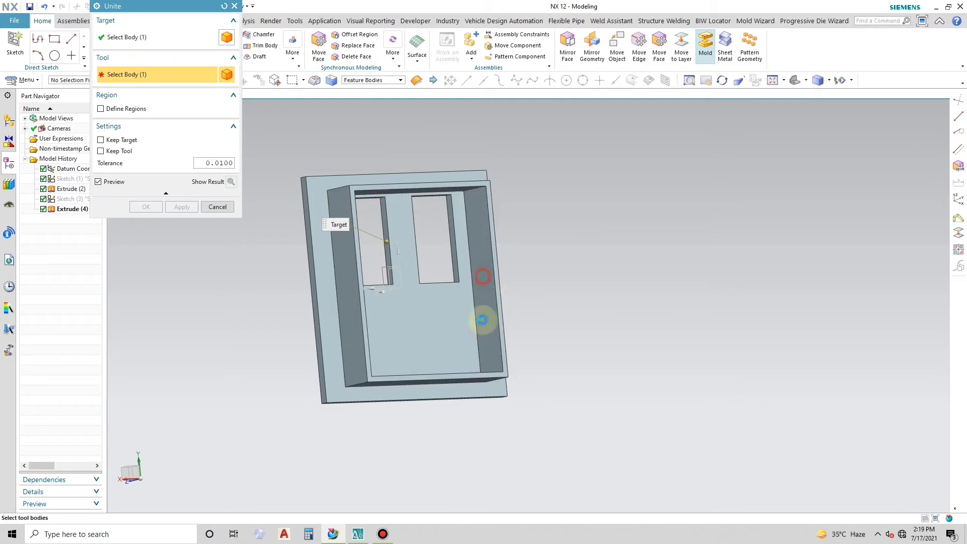
left_click(182, 207)
left_click(218, 206)
- Chamfer the upper and lower edges of both openings on the plate's outer face with a symmetric distance of 2 mm
middle_click_drag(462, 296, 537, 173)
left_click(259, 36)
scroll(406, 239, "up", 2)
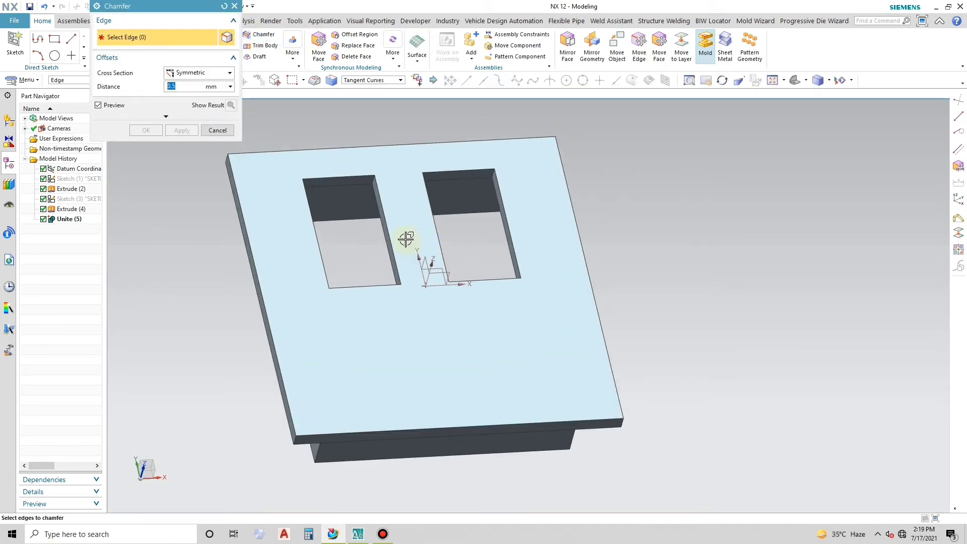
left_click(338, 175)
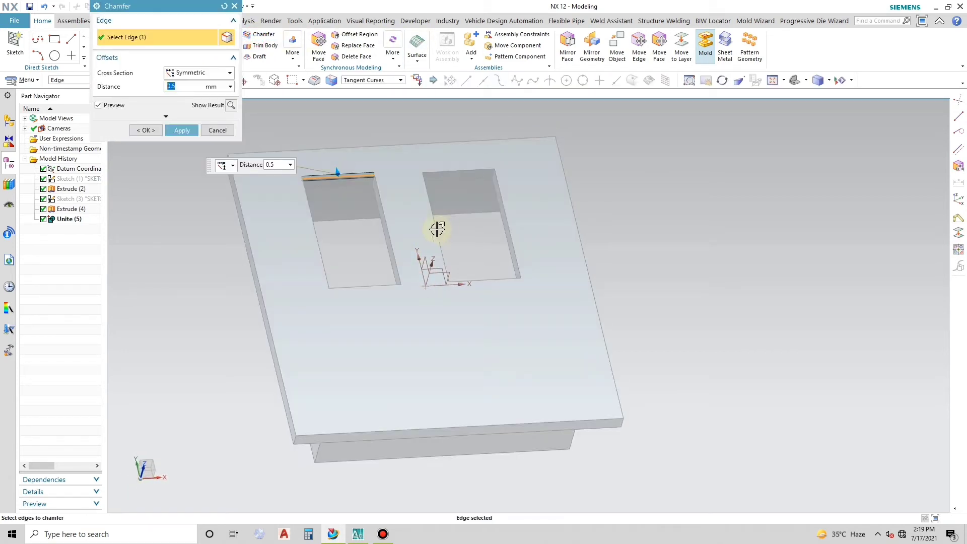
double_click(184, 87)
scroll(337, 174, "up", 5)
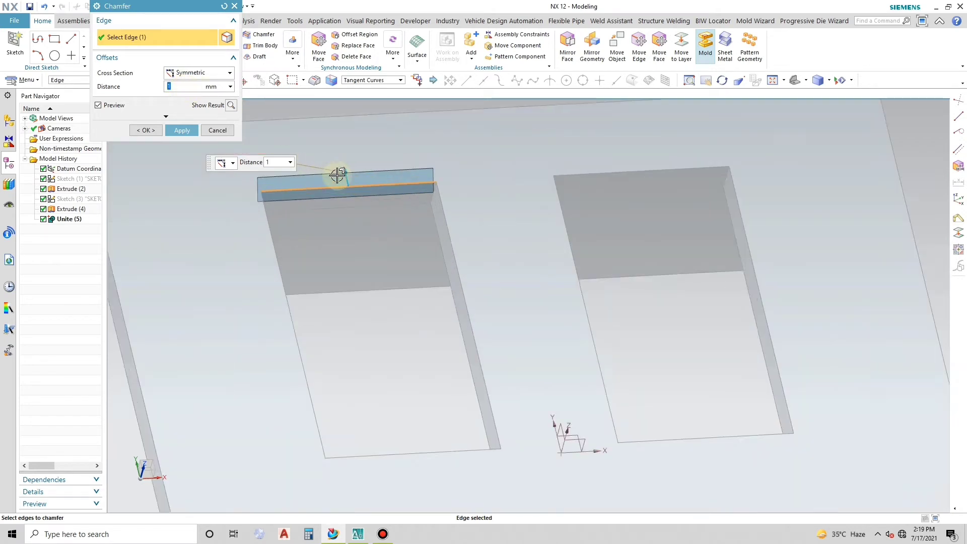
left_click_drag(345, 156, 340, 131)
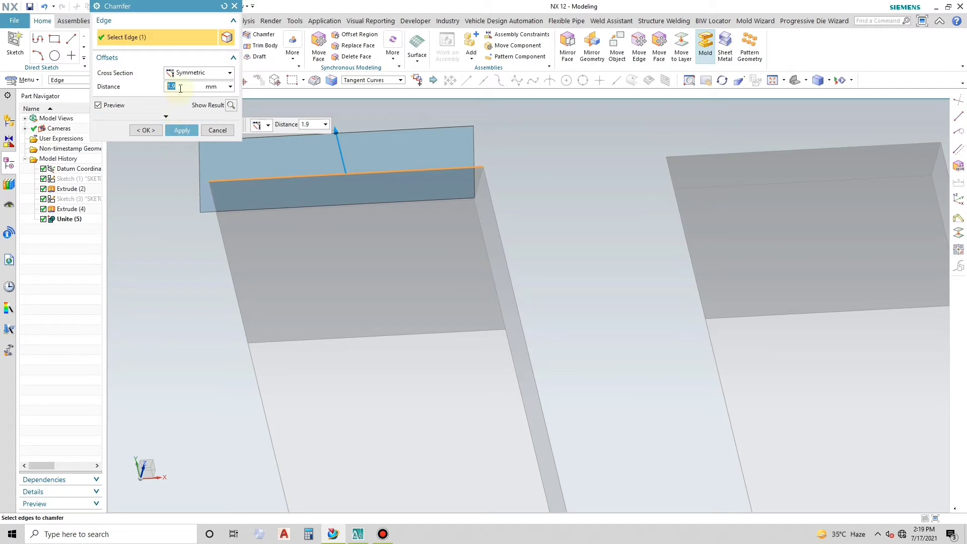
type("2")
scroll(270, 151, "down", 5)
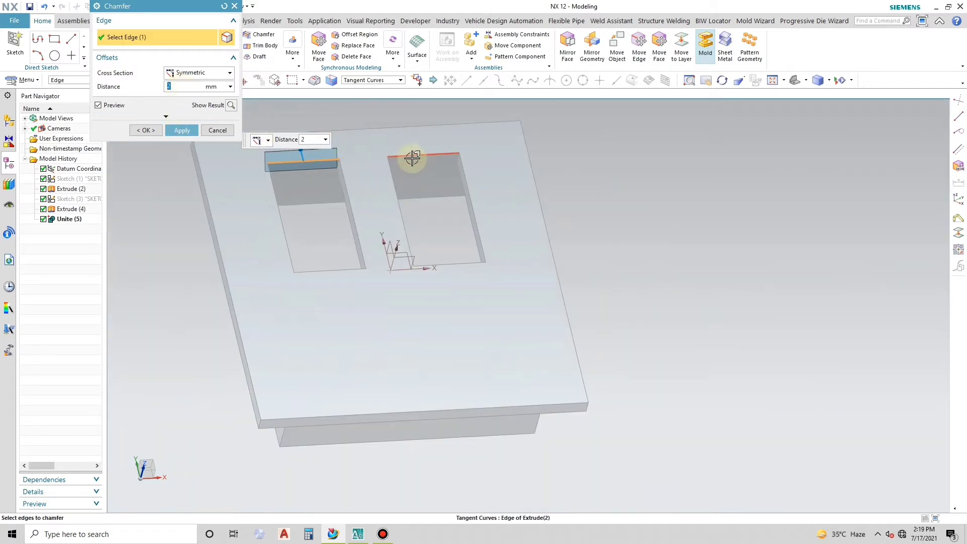
left_click(410, 156)
left_click(464, 261)
left_click(338, 270)
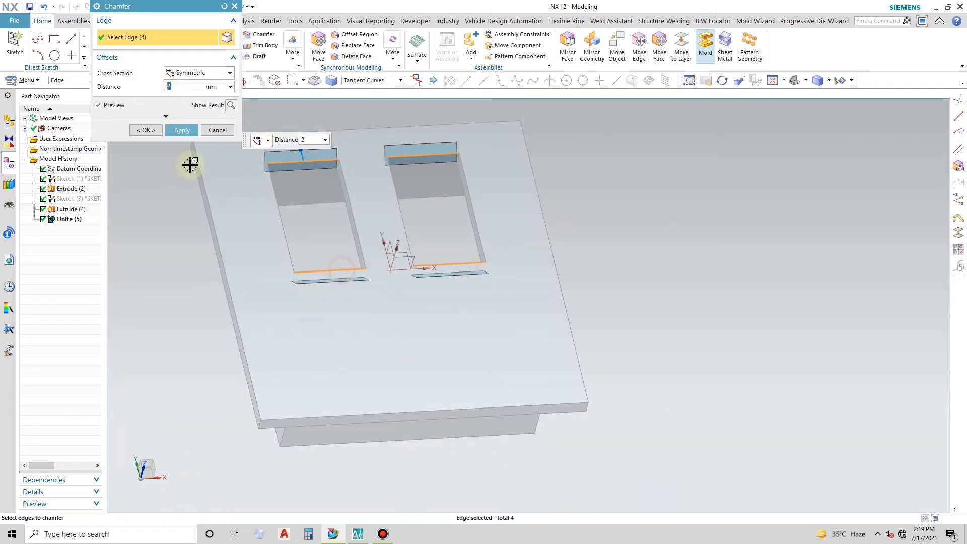
left_click(182, 130)
left_click(230, 133)
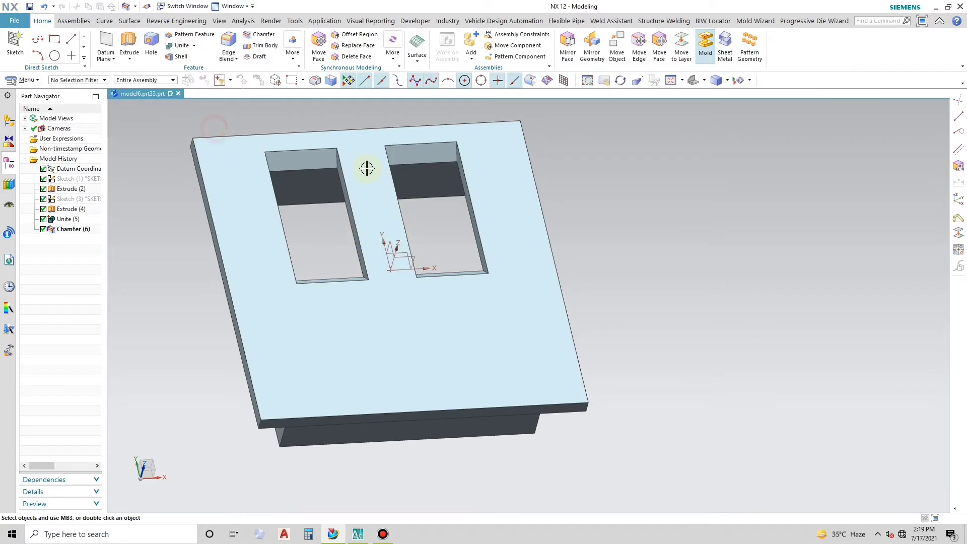
- Create a sketch on the outer face of the 37.2 mm wide frame wall farthest from the openings
mouse_move(366, 166)
middle_mouse_down()
mouse_move(363, 211)
mouse_move(395, 215)
mouse_move(352, 212)
mouse_move(402, 215)
mouse_move(401, 244)
mouse_move(390, 216)
mouse_move(406, 202)
mouse_move(493, 195)
mouse_move(507, 179)
mouse_move(485, 195)
mouse_move(468, 188)
middle_mouse_up()
left_click(15, 46)
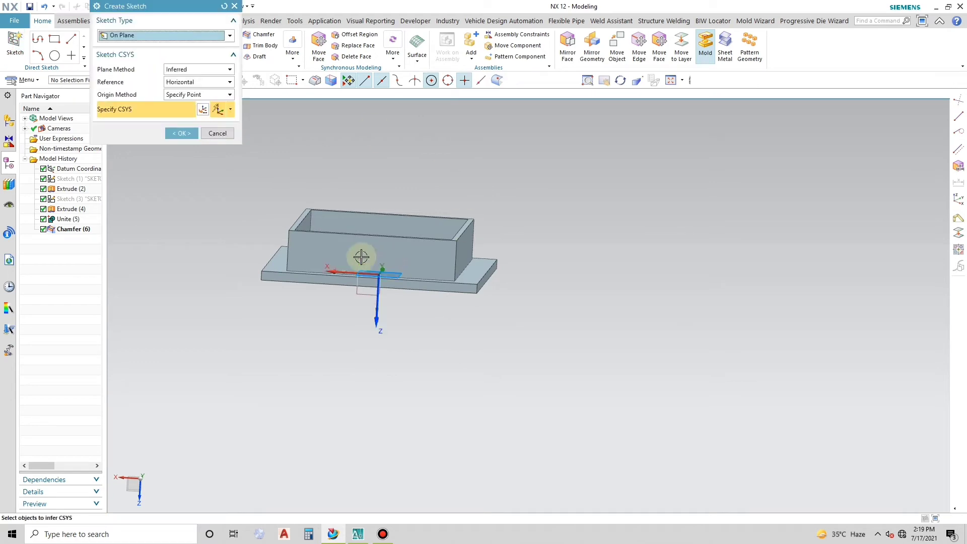
left_click(343, 243)
left_click(183, 134)
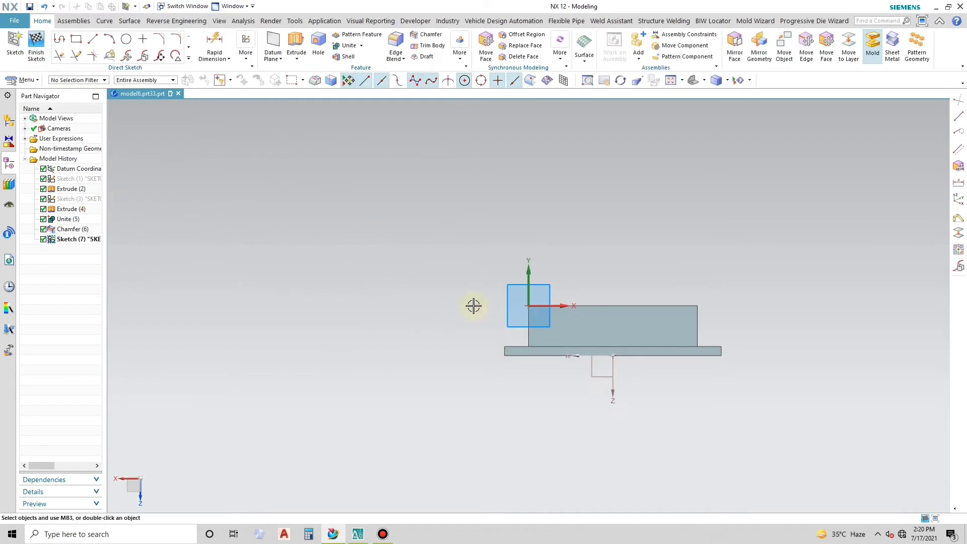
- Sketch a two-point rectangle of about 5 by 5 mm across the wall's upper edge, near the sketch origin
left_click(87, 43)
left_click(340, 250)
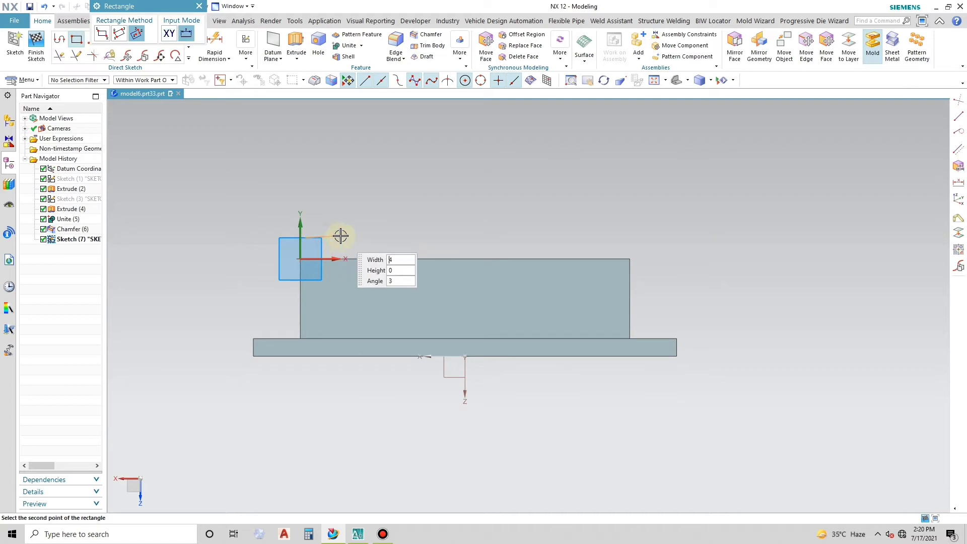
left_click(102, 33)
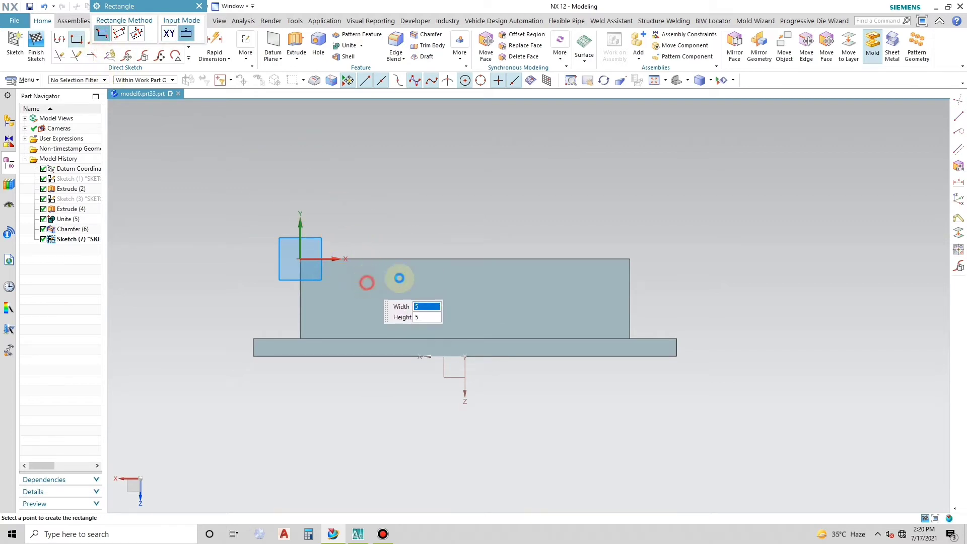
left_click(198, 6)
scroll(368, 268, "down", 4)
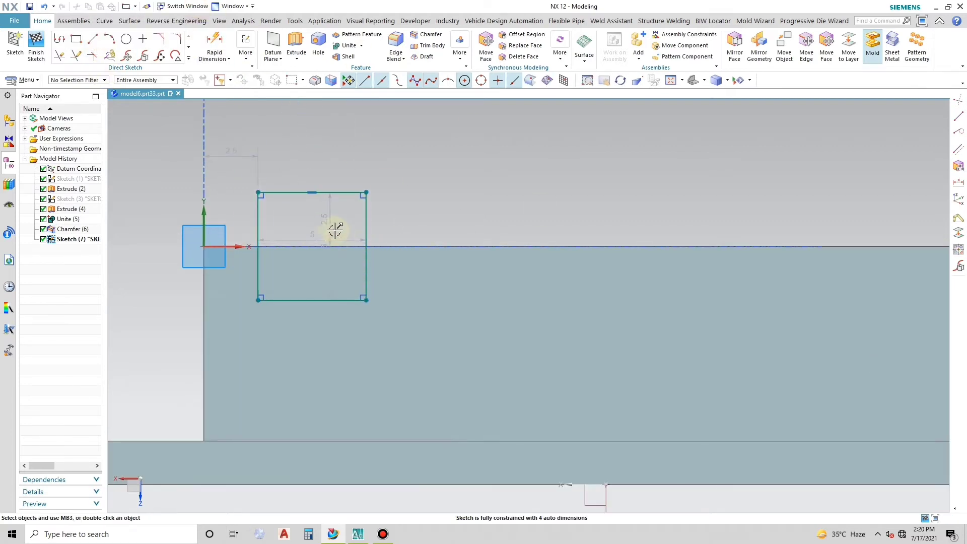
- Reposition the small rectangle's width, height and vertical offset dimensions outside its outline
left_click_drag(330, 226, 462, 222)
left_click_drag(312, 236, 312, 150)
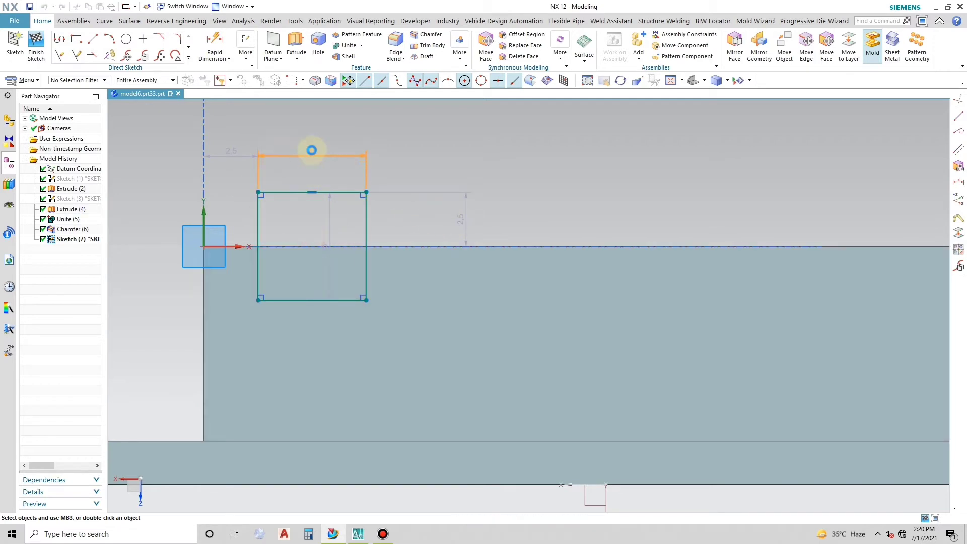
left_click_drag(333, 241, 492, 250)
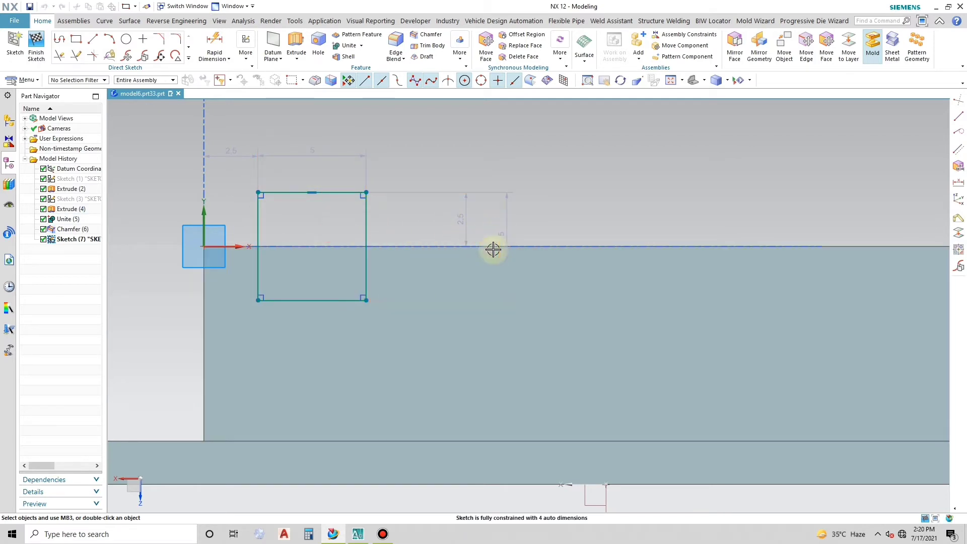
- Set both the width and the height of the small rectangle to 5.5 mm
double_click(317, 154)
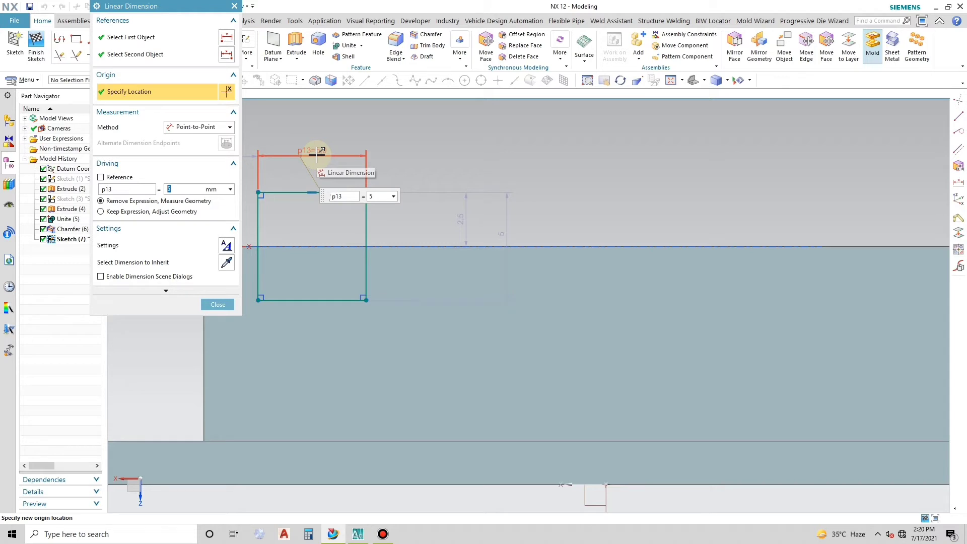
type("5.5")
key("Return")
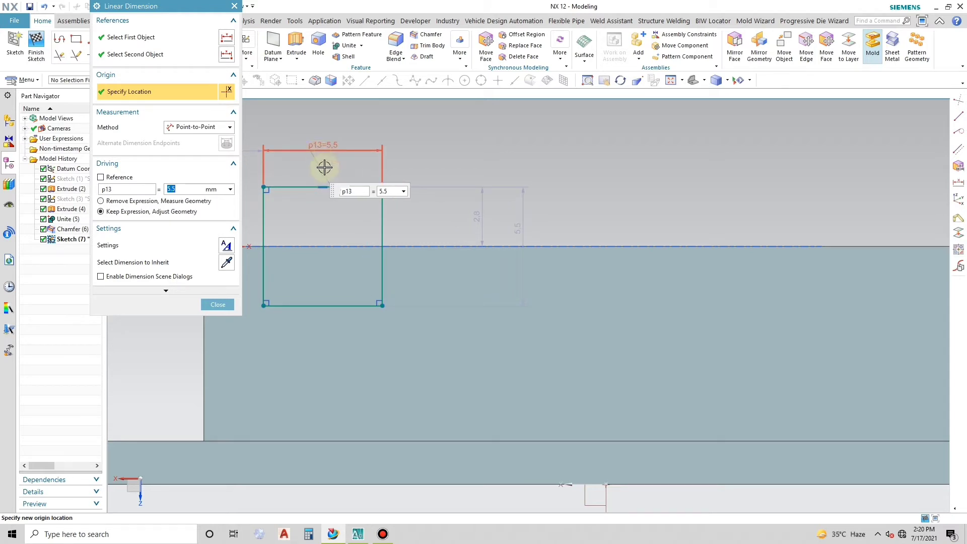
left_click(515, 229)
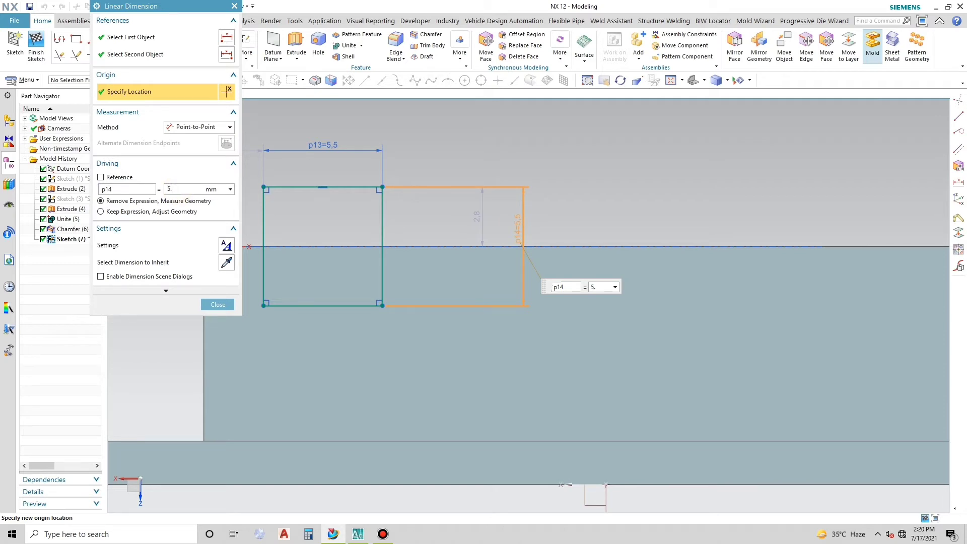
type("5")
key("Return")
left_click(225, 307)
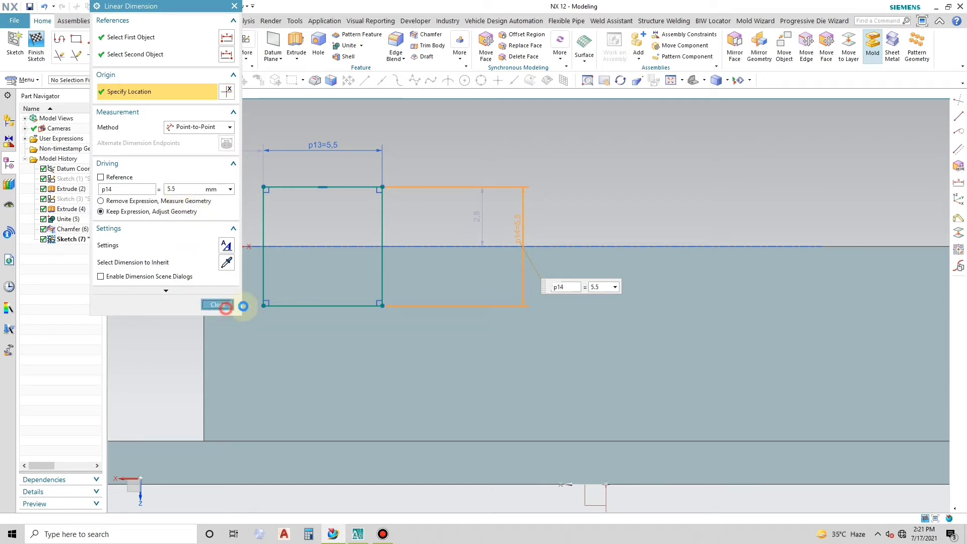
- Set the square's horizontal offset from the sketch's vertical axis to 3.85 mm
double_click(237, 143)
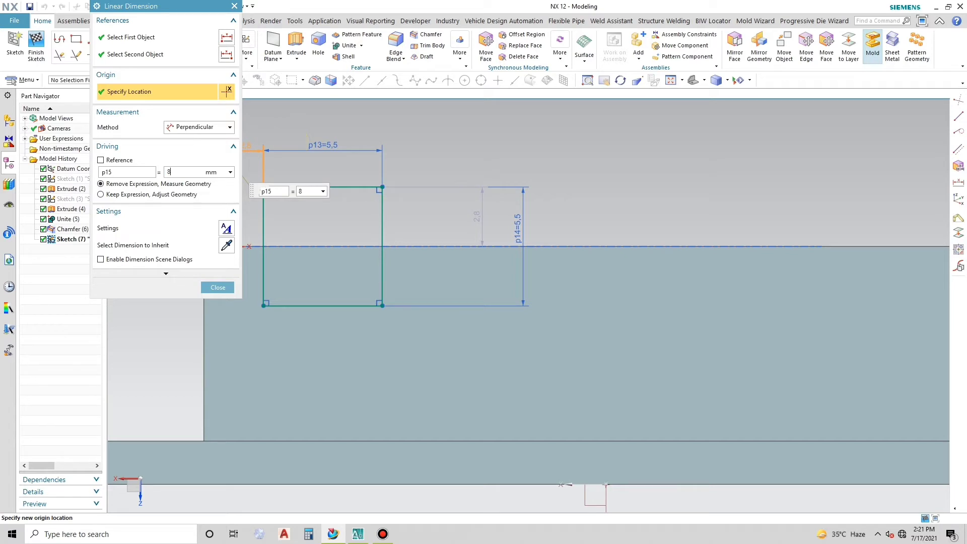
key("Return")
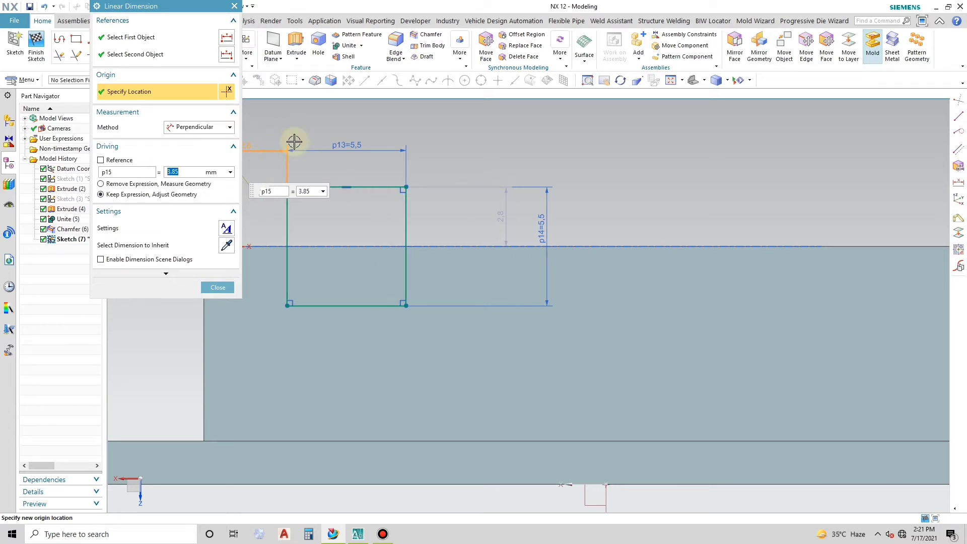
left_click(218, 287)
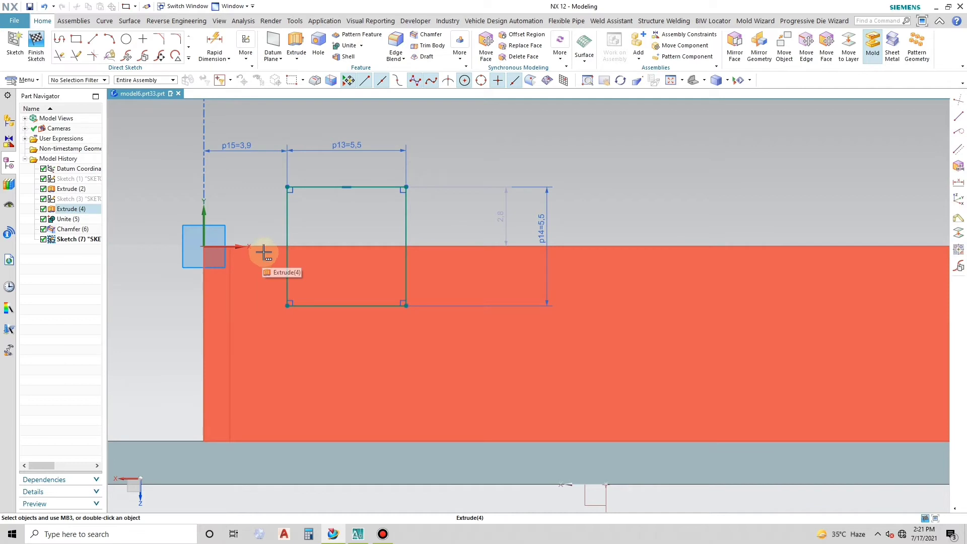
mouse_move(513, 4)
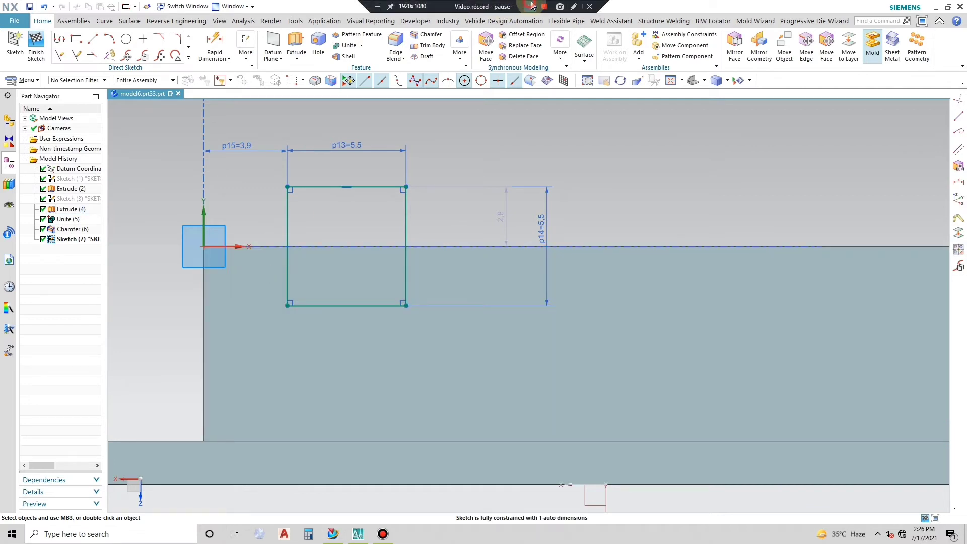
- Mirror the four lines of the 5.5 mm square about the datum Z axis toward the wall's other end
scroll(314, 173, "down", 3)
scroll(427, 187, "up", 1)
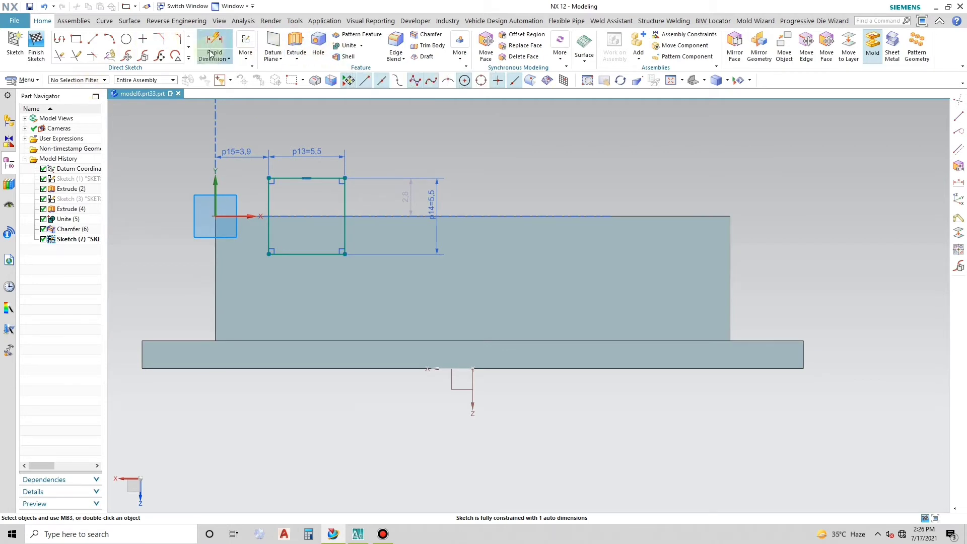
left_click(188, 57)
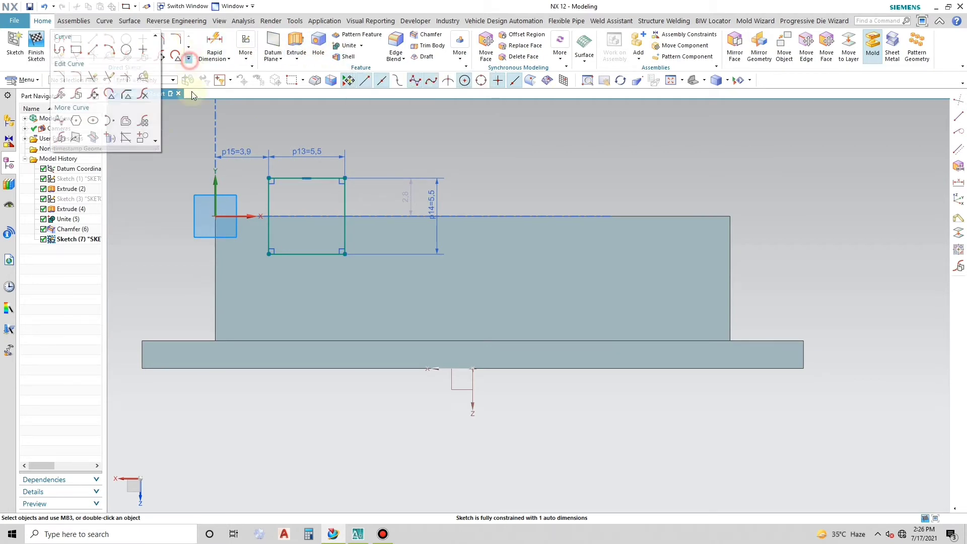
left_click(59, 141)
mouse_move(250, 163)
left_mouse_down()
mouse_move(319, 188)
mouse_move(357, 263)
left_mouse_up()
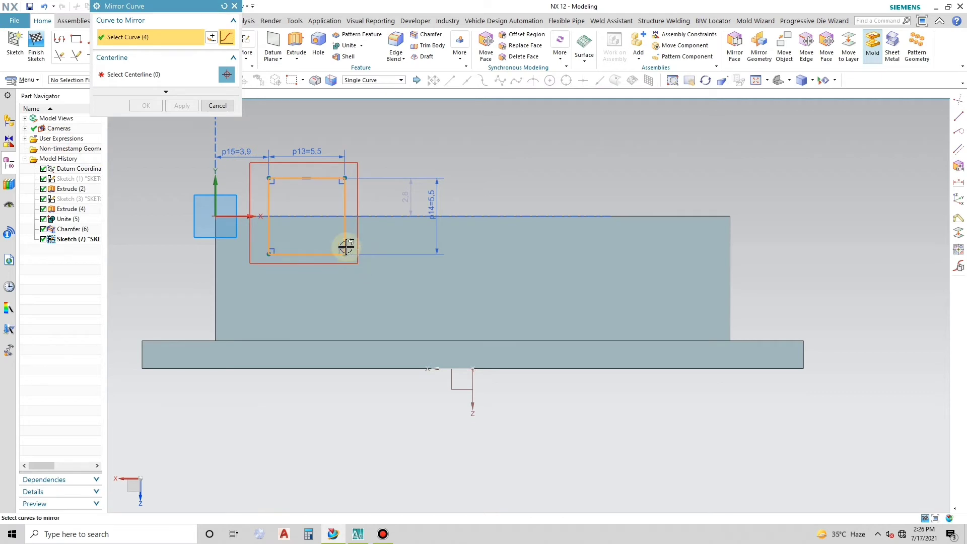
middle_click(346, 247)
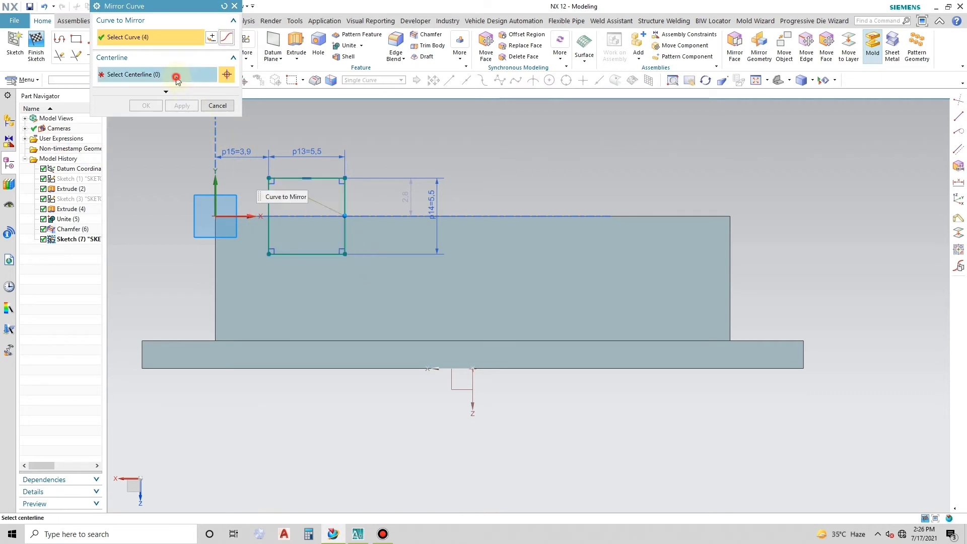
left_click(474, 406)
left_click(181, 106)
left_click(221, 106)
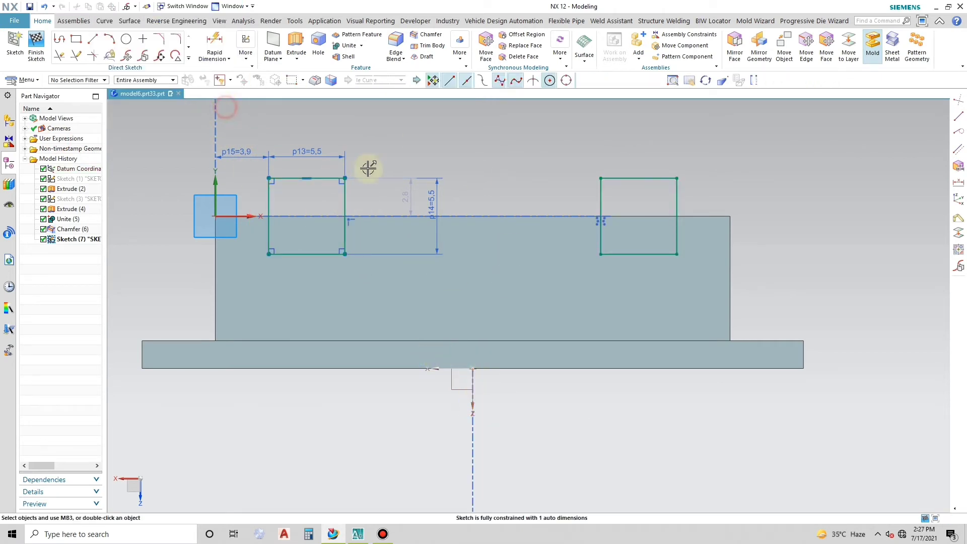
- Extrude both squares from 0 to 49 mm through the frame and subtract them from the body
mouse_move(479, 209)
middle_mouse_down()
mouse_move(548, 218)
mouse_move(528, 218)
middle_mouse_up()
scroll(529, 218, "down", 4)
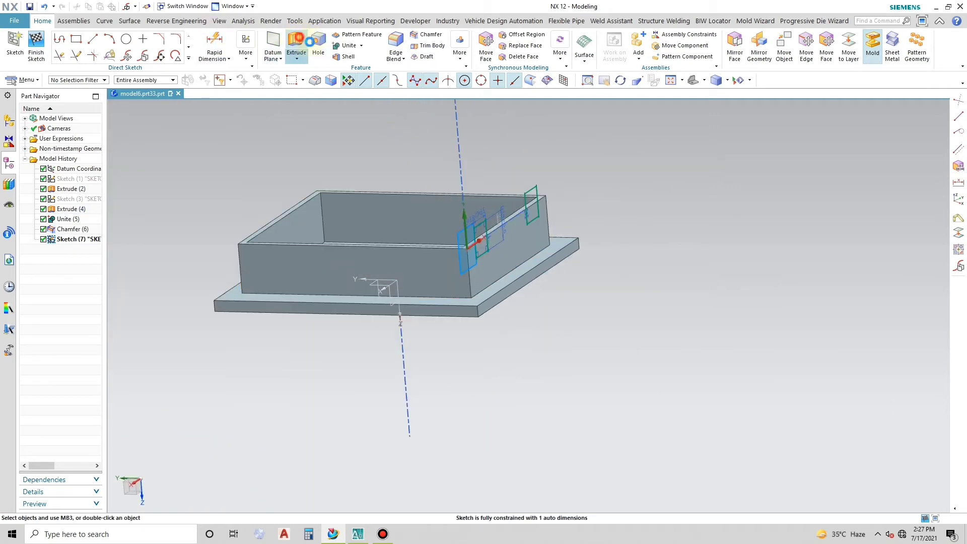
left_click(297, 41)
left_click_drag(514, 195, 255, 184)
left_click(200, 212)
left_click(196, 227)
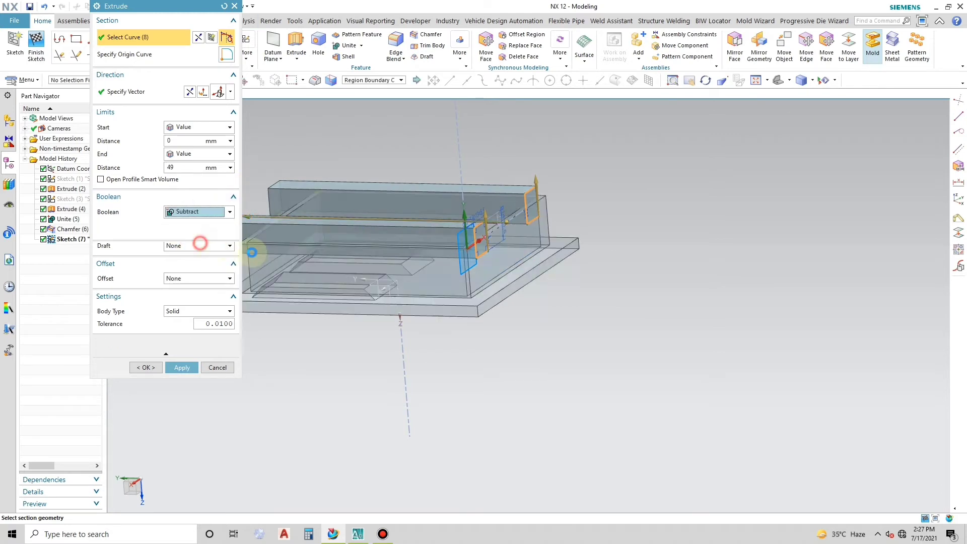
left_click(218, 384)
- Hide the sketch containing the two notch squares
left_click(538, 185)
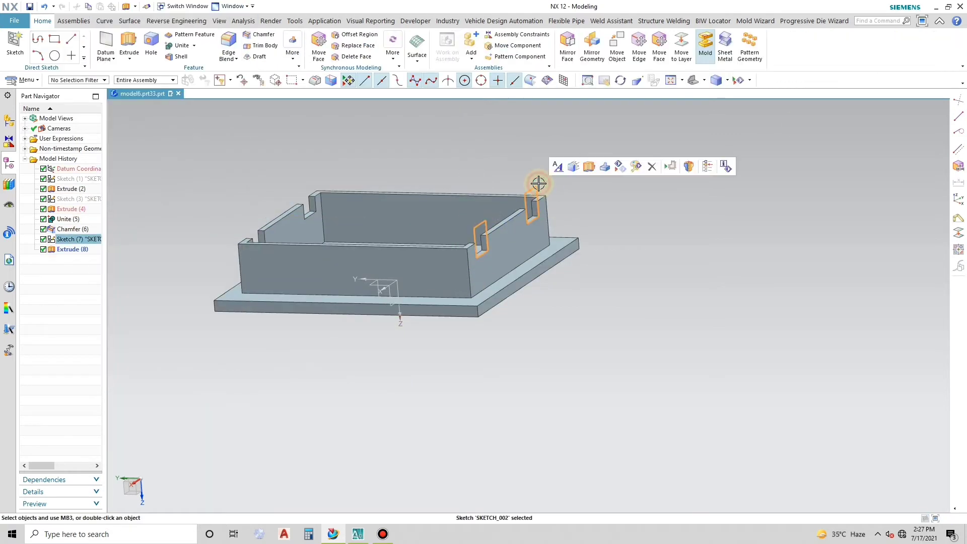
key("ctrl+b")
mouse_move(530, 192)
middle_mouse_down()
mouse_move(519, 210)
mouse_move(503, 189)
mouse_move(425, 209)
mouse_move(523, 212)
mouse_move(535, 205)
mouse_move(529, 186)
middle_mouse_up()
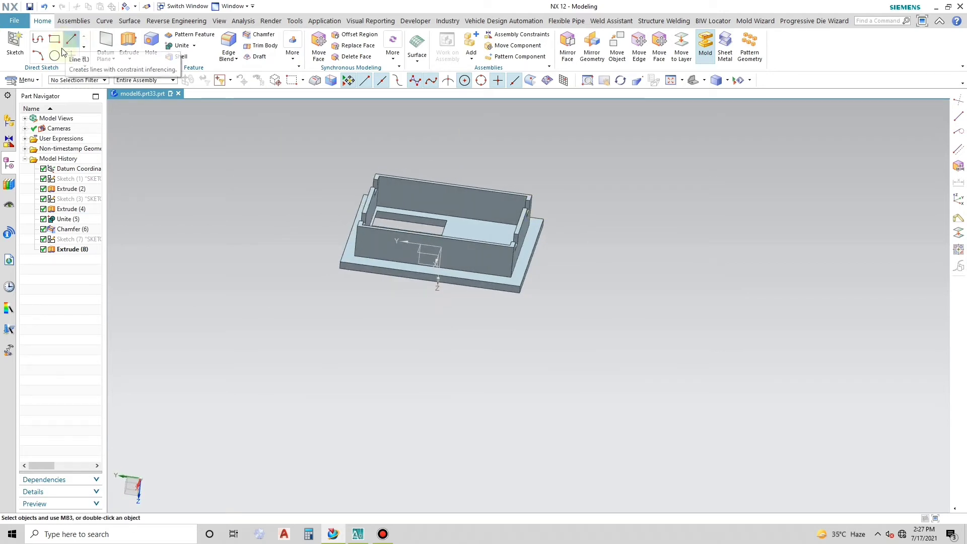
mouse_move(537, 10)
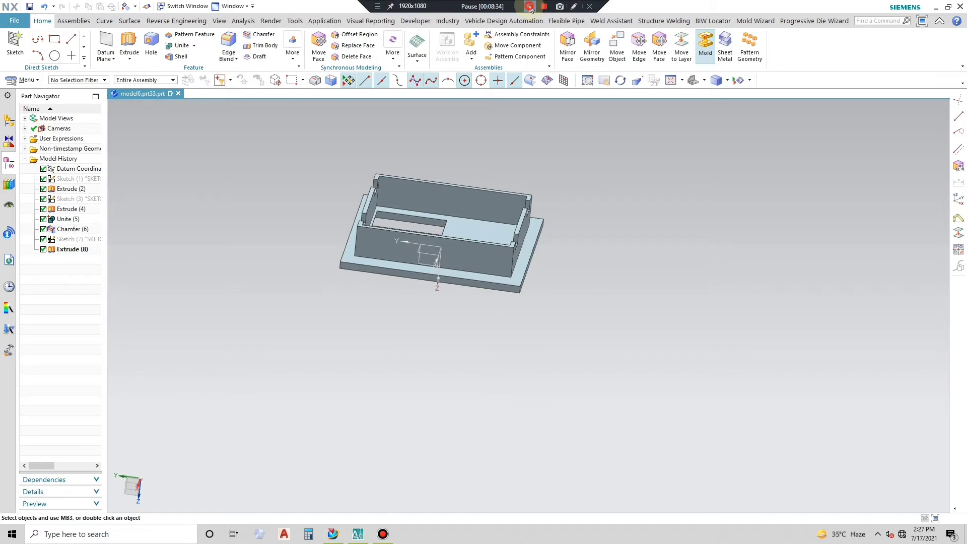
- Create a datum plane offset 19/2 mm from the datum YZ plane and enlarge it to about 23 by 47 mm
middle_click_drag(519, 154, 564, 157)
left_click(107, 41)
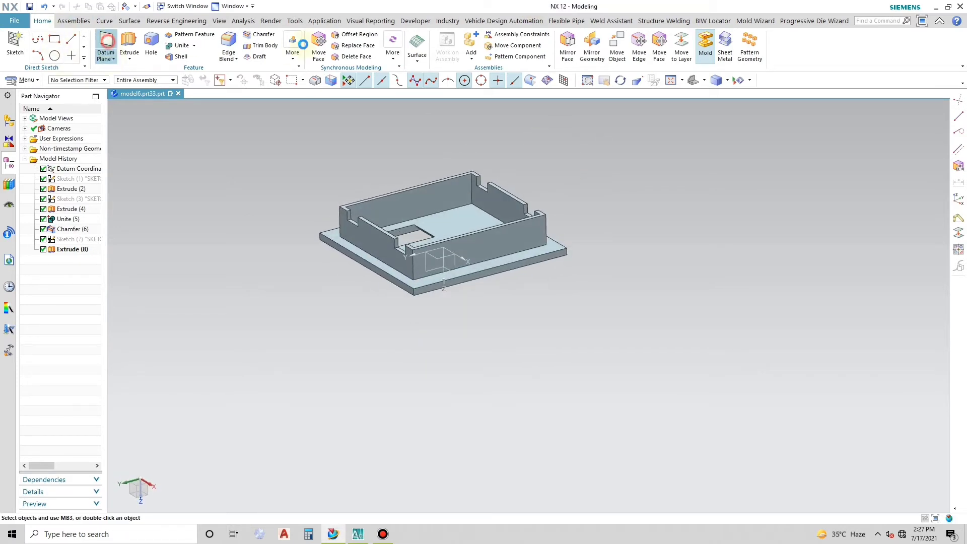
left_click(427, 268)
double_click(179, 96)
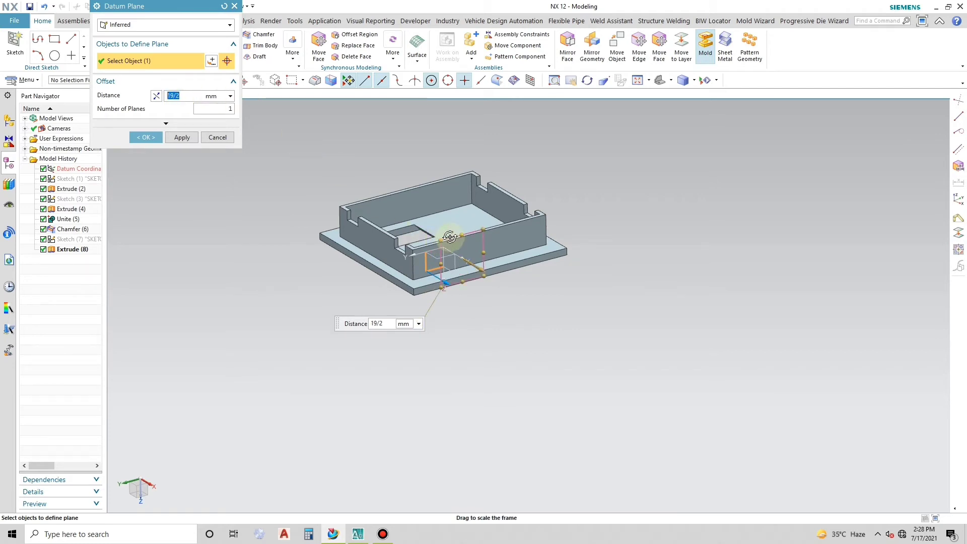
middle_click_drag(442, 232, 487, 252)
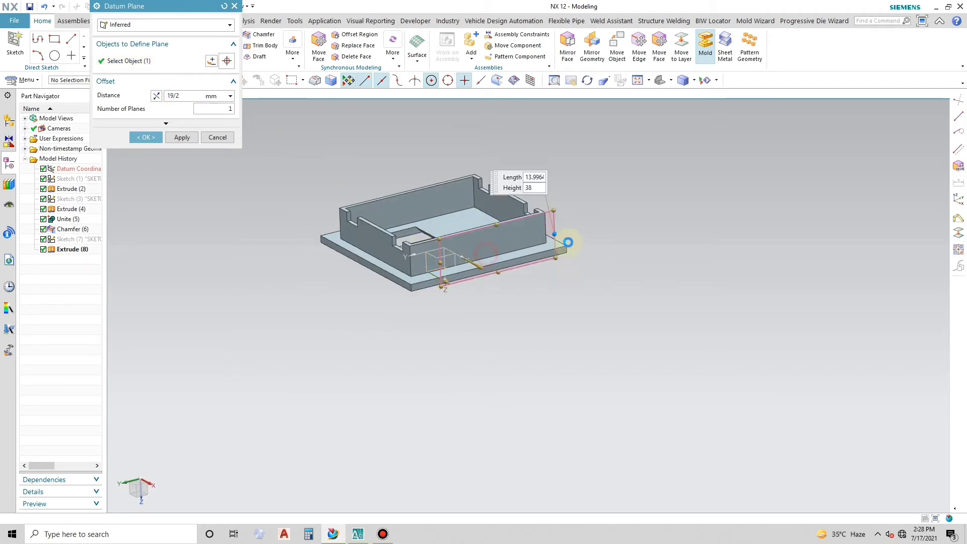
left_click_drag(513, 268, 516, 287)
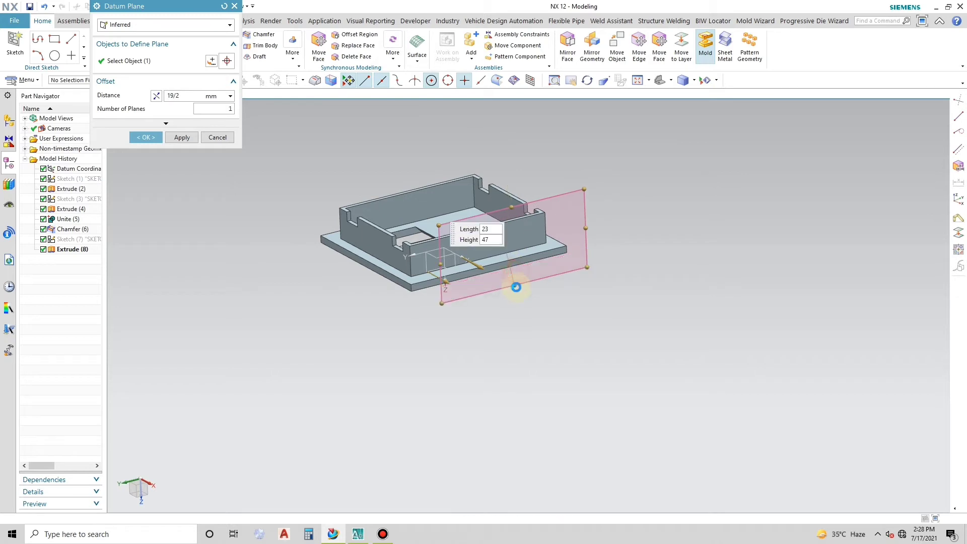
left_click(182, 137)
left_click(224, 137)
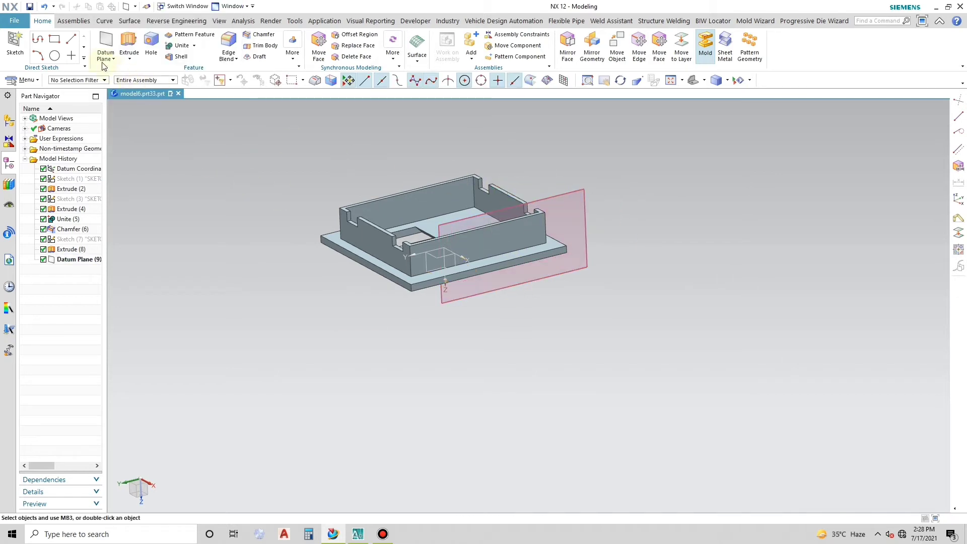
- Create a sketch on the new offset datum plane
left_click(19, 42)
left_click(588, 193)
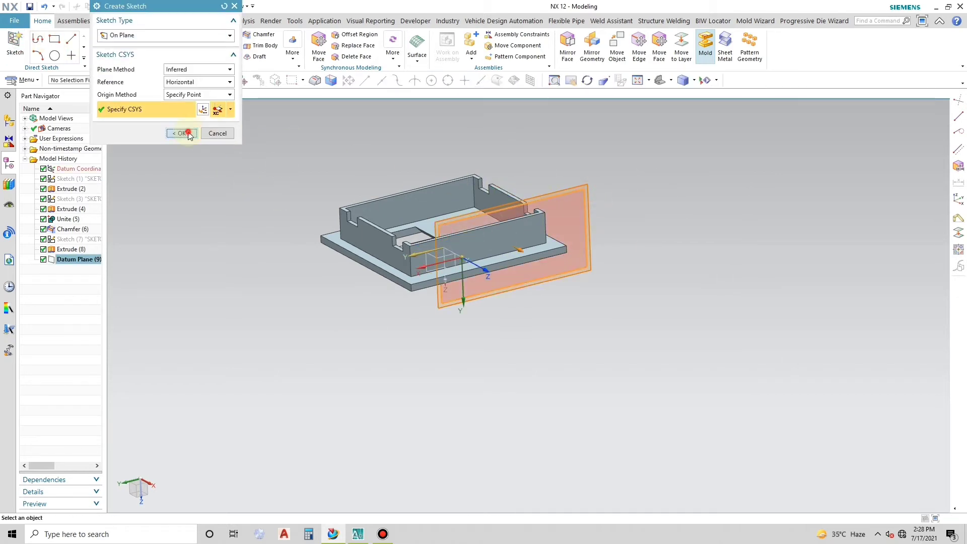
left_click(181, 133)
mouse_move(384, 195)
middle_mouse_down()
mouse_move(458, 251)
mouse_move(343, 218)
mouse_move(360, 240)
middle_mouse_up()
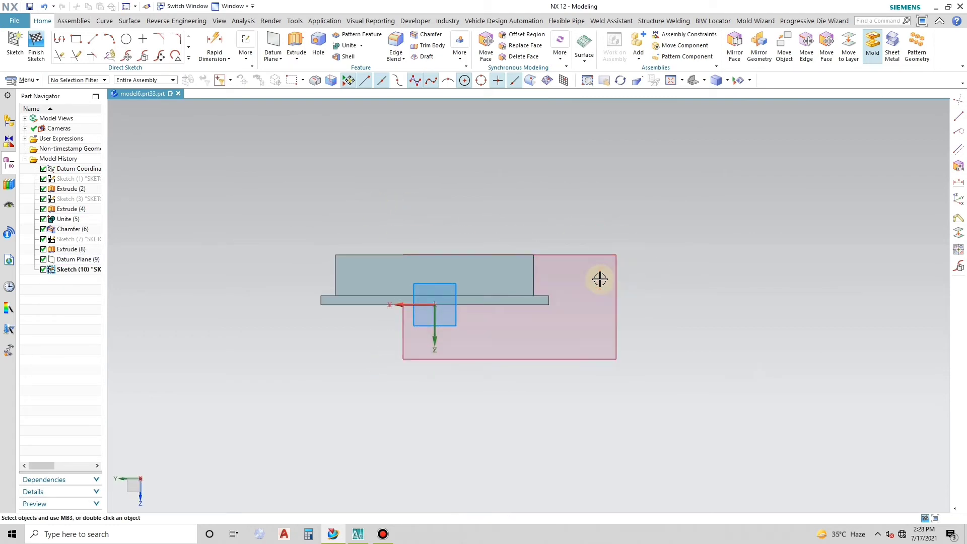
- Sketch a 4.5 mm line at 270° straight up from the plate's upper outer corner
scroll(600, 279, "up", 3)
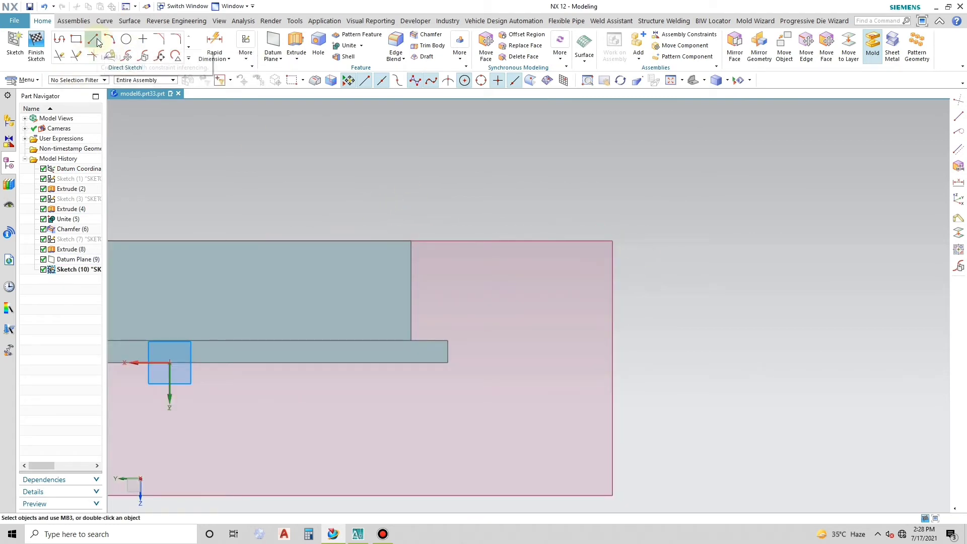
left_click(59, 41)
scroll(447, 334, "up", 2)
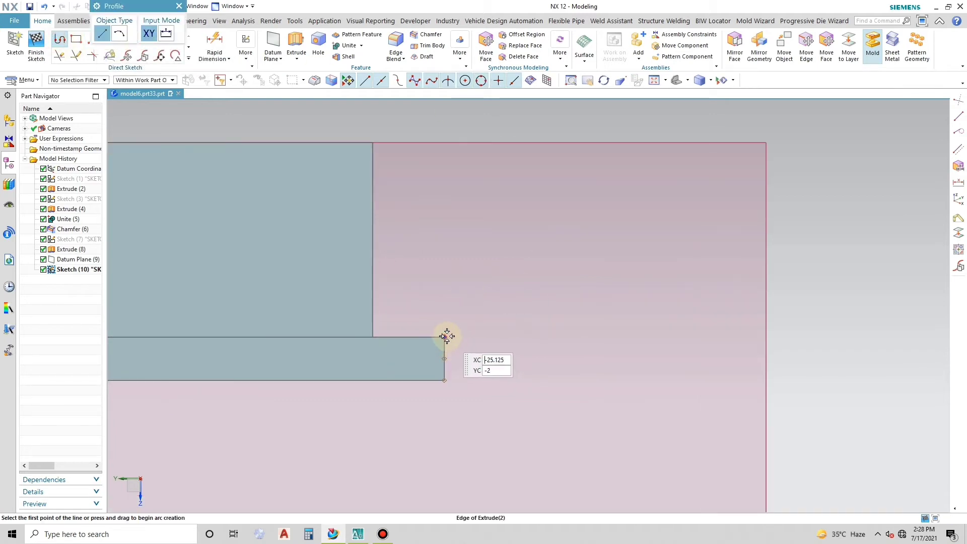
left_click(445, 337)
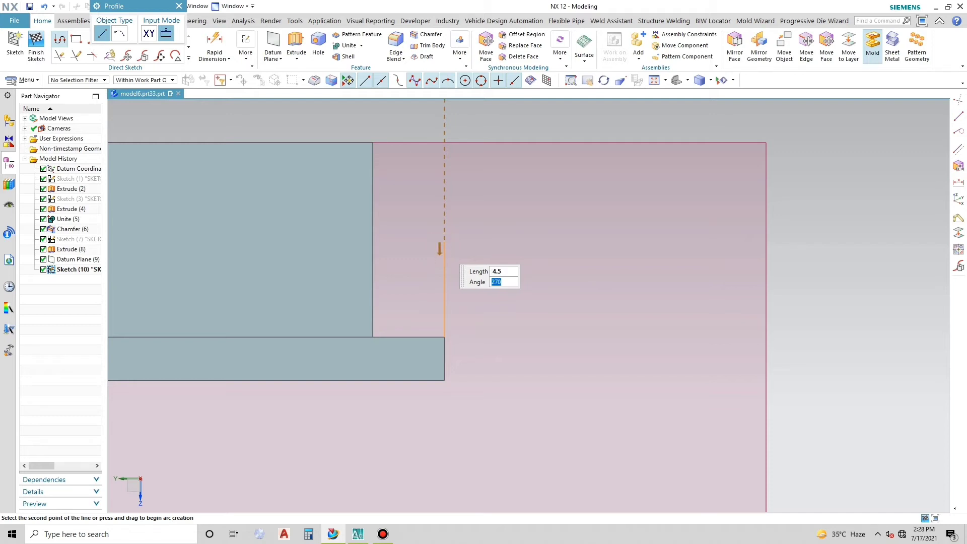
left_click(443, 247)
key("Escape")
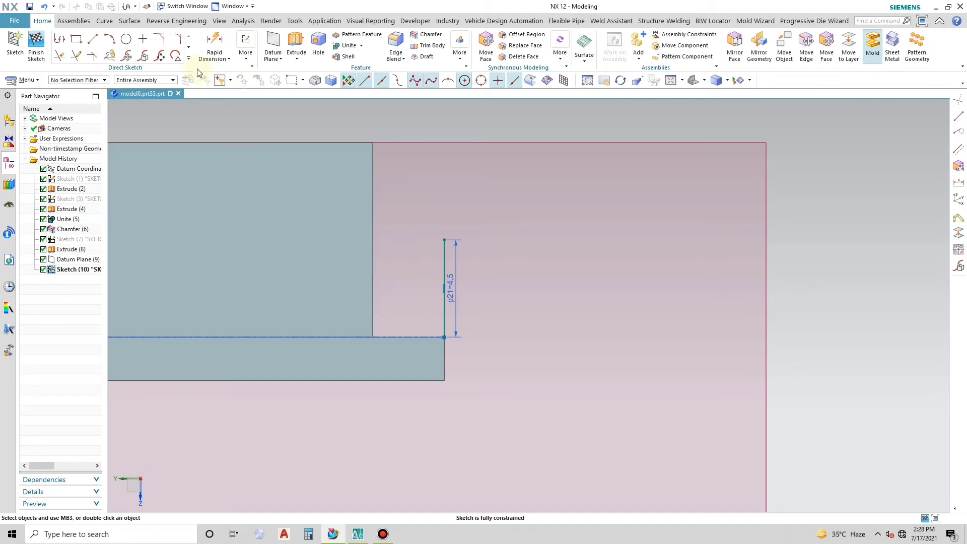
- Offset the 4.5 mm vertical line by 1.25 mm toward the frame wall
left_click(188, 59)
left_click(125, 123)
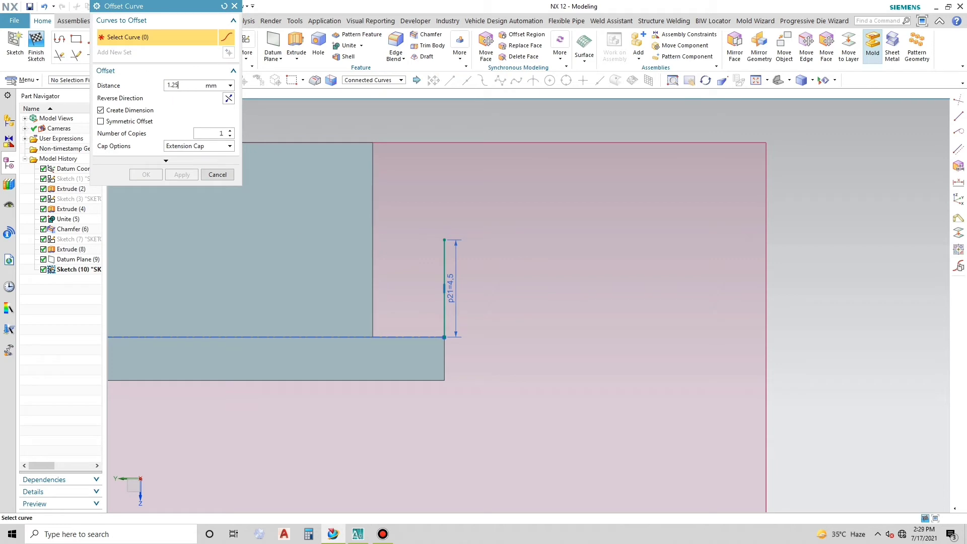
left_click(448, 298)
left_click(229, 99)
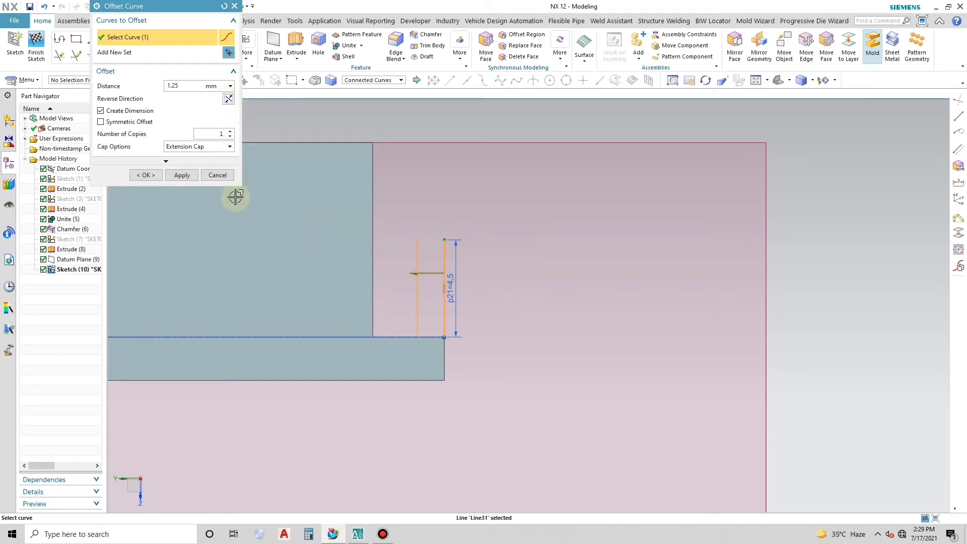
left_click(182, 175)
key("Escape")
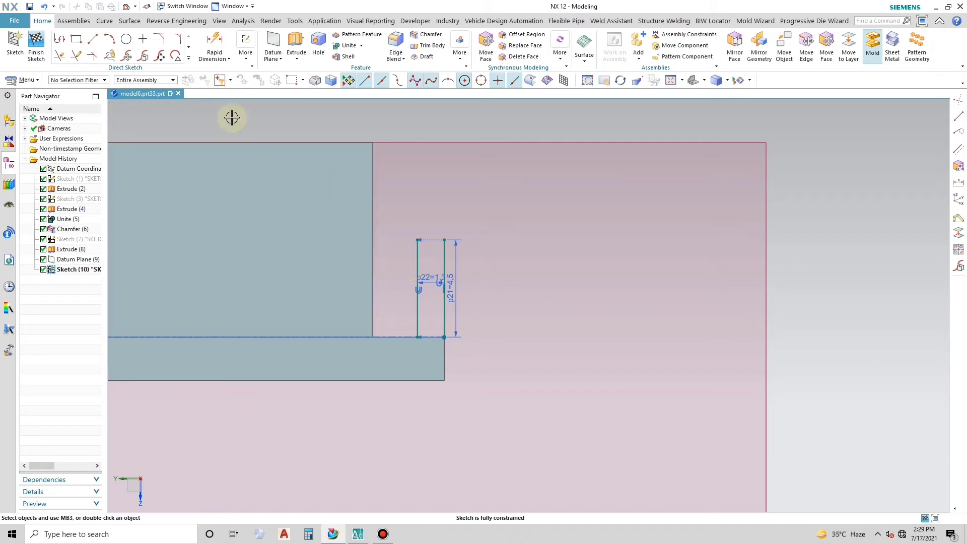
- Sketch a horizontal line about 7.1 mm long along the plate's top face, from the wall to beyond the plate's edge
left_click(96, 41)
left_click(368, 337)
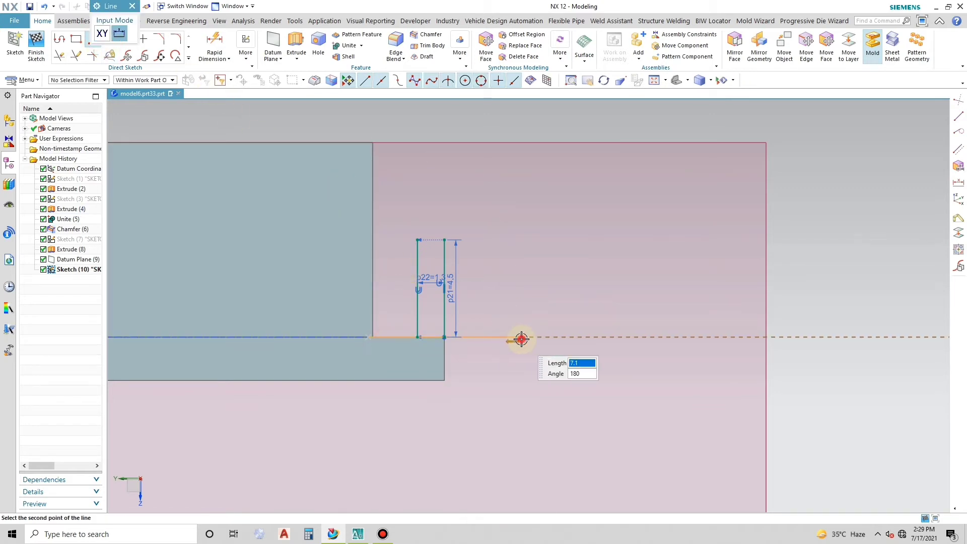
left_click(521, 337)
middle_click(395, 183)
- Offset the horizontal base line upward by 9 mm
left_click(189, 58)
left_click(126, 120)
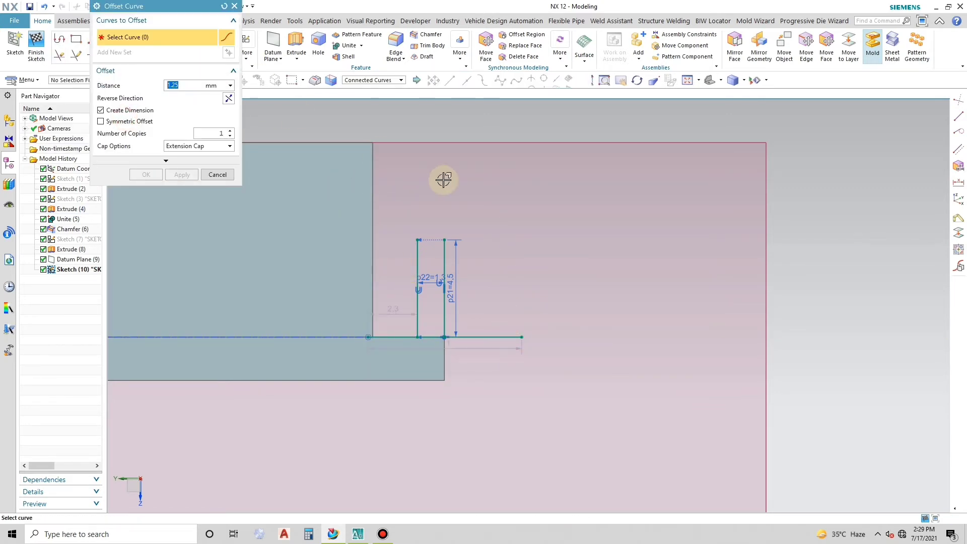
left_click(514, 342)
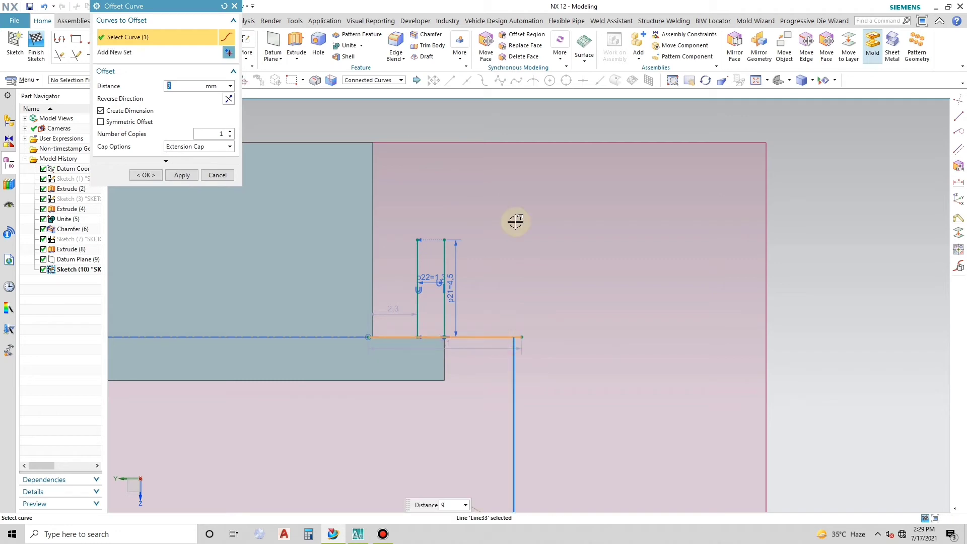
left_click(229, 98)
left_click(184, 176)
middle_click(312, 204)
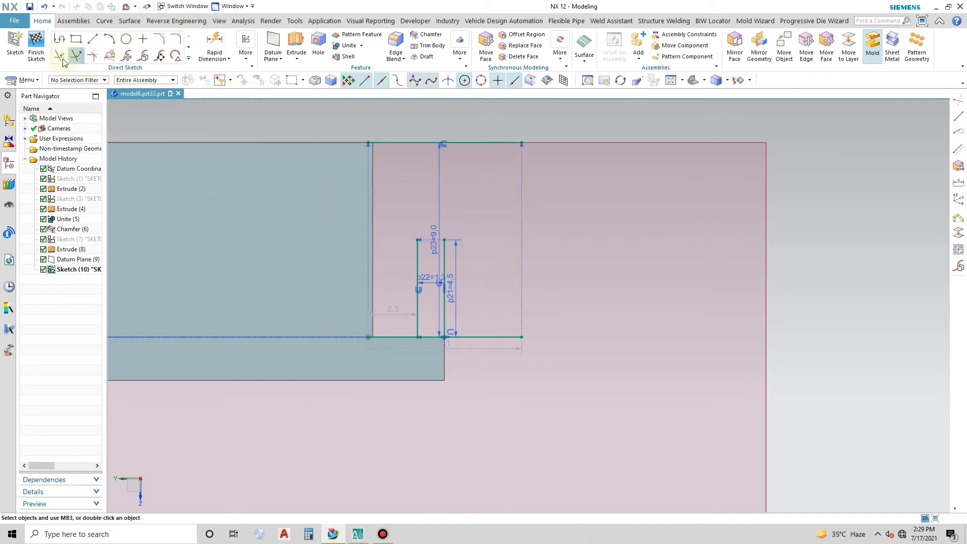
- Extend the inner vertical line up to the upper horizontal line and delete the offset constraints of both offset lines
left_click(416, 253)
middle_click(439, 266)
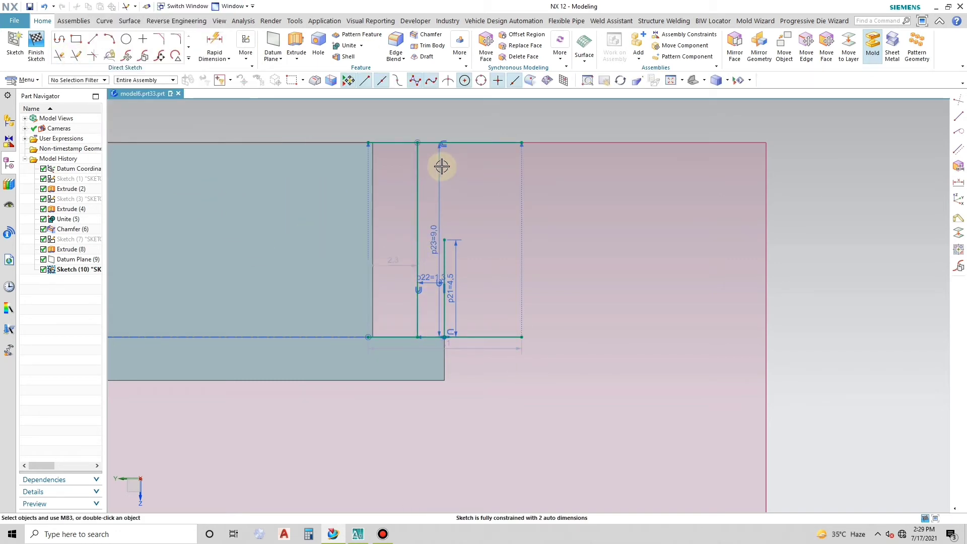
right_click(443, 145)
left_click(468, 137)
right_click(420, 291)
left_click(445, 284)
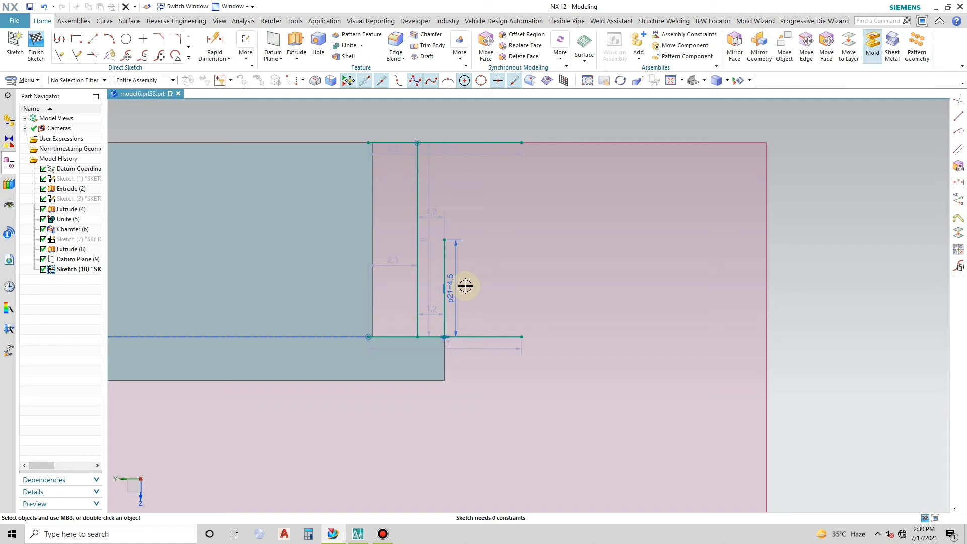
- Offset the inner 9 mm vertical line outward by 2.7 mm and delete the offset constraint
left_click(189, 58)
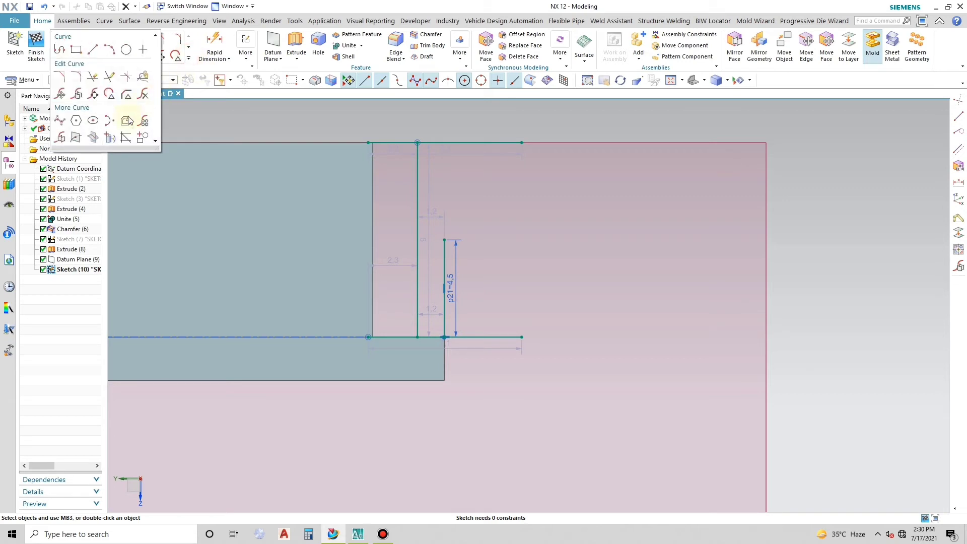
left_click(128, 122)
type("2.7")
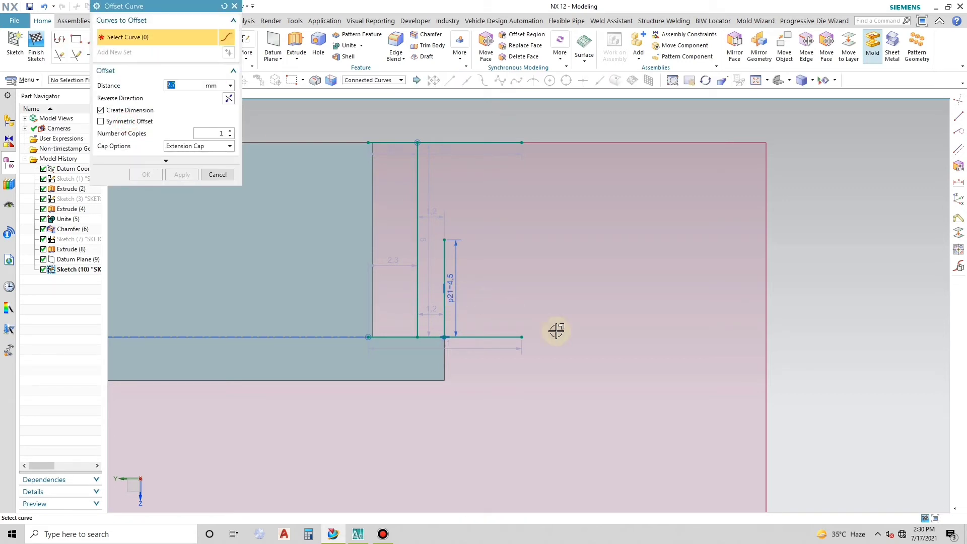
left_click(417, 173)
left_click(186, 173)
key("Escape")
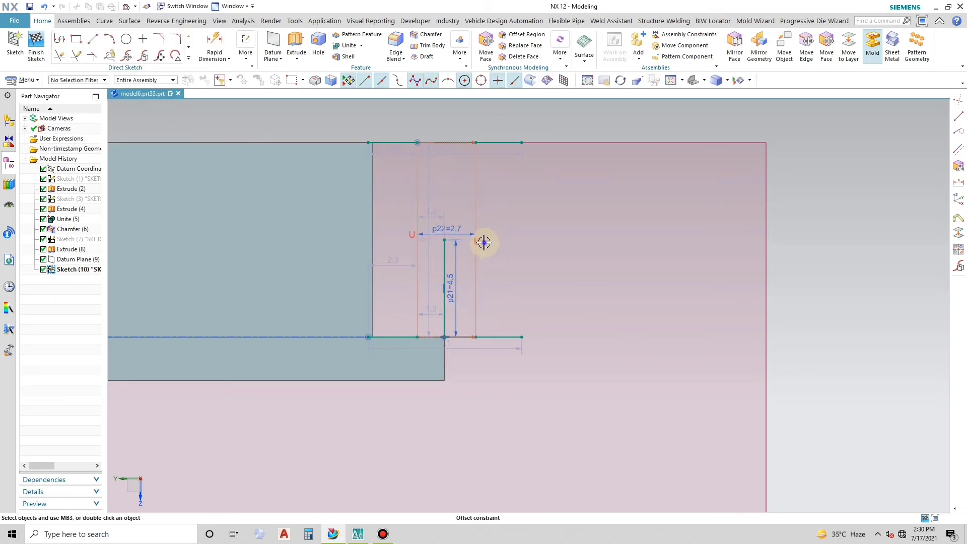
right_click(483, 242)
left_click(509, 229)
- Draw a horizontal line from the upper end of the 4.5 mm vertical line to the outer vertical line
left_click(91, 39)
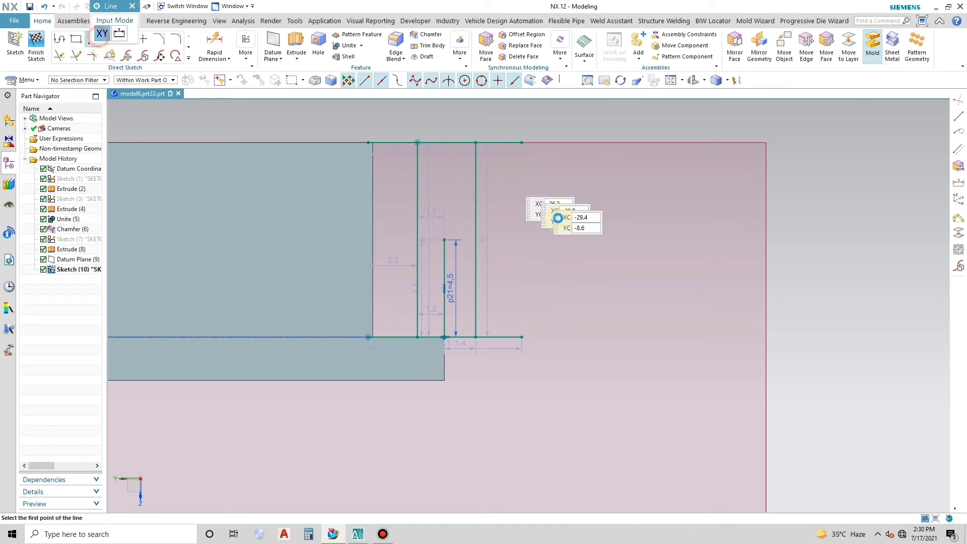
left_click(444, 239)
left_click(473, 240)
key("Escape")
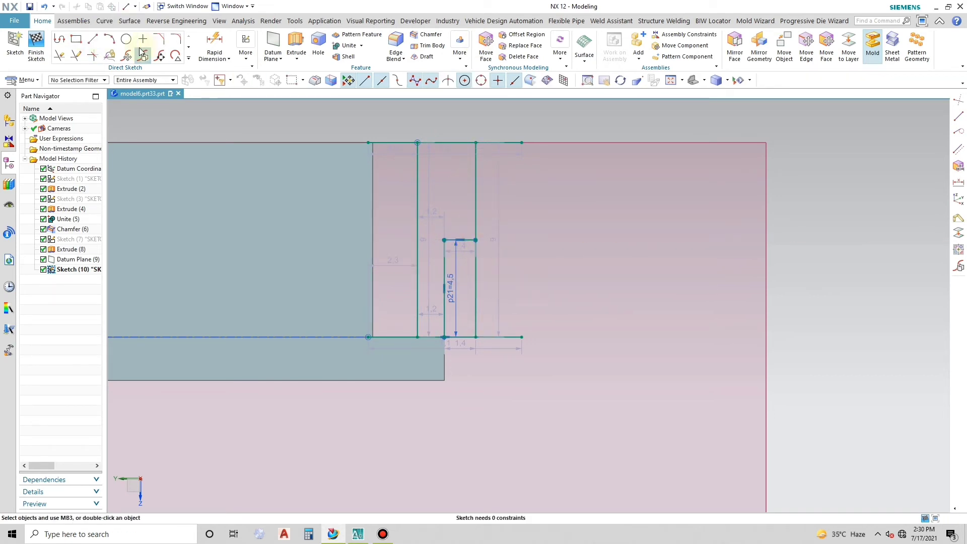
left_click(107, 39)
left_click(417, 142)
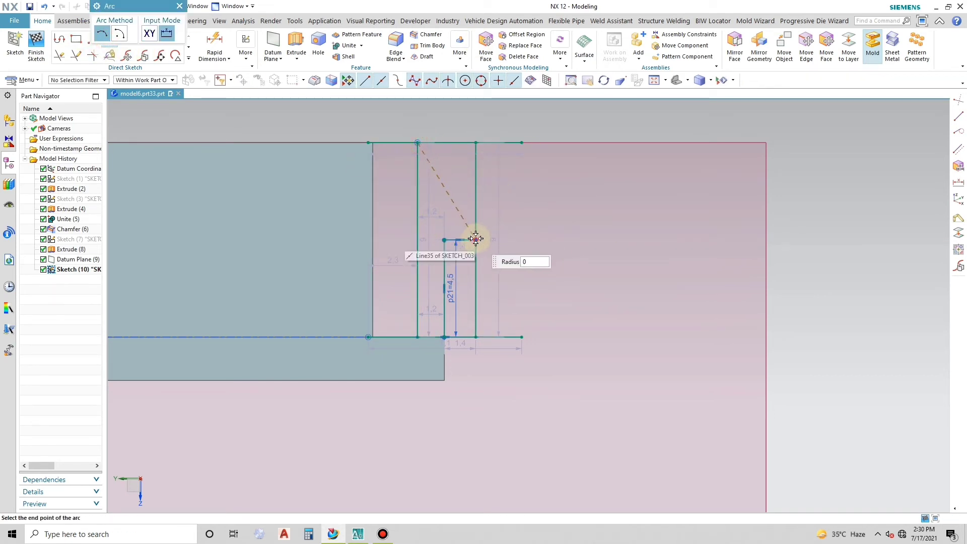
left_click(476, 239)
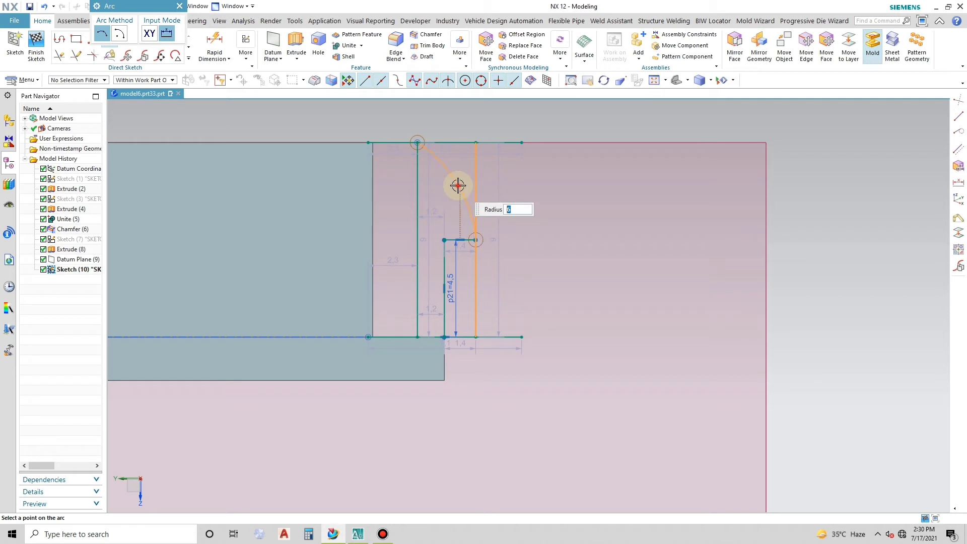
key("Return")
key("ctrl+z")
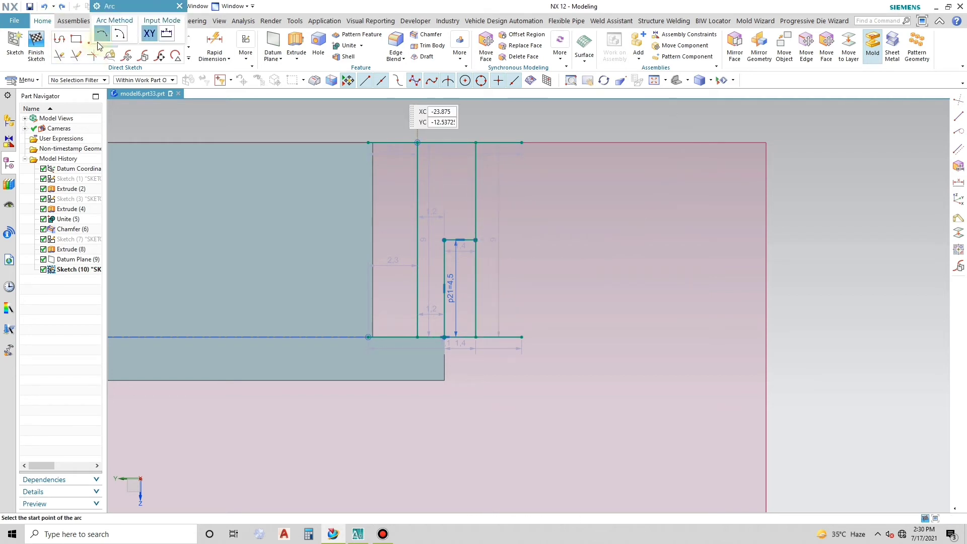
- Draw an outward-bulging arc of about 6 mm radius from the inner vertical line's upper end to the short horizontal line's outer end
left_click(417, 142)
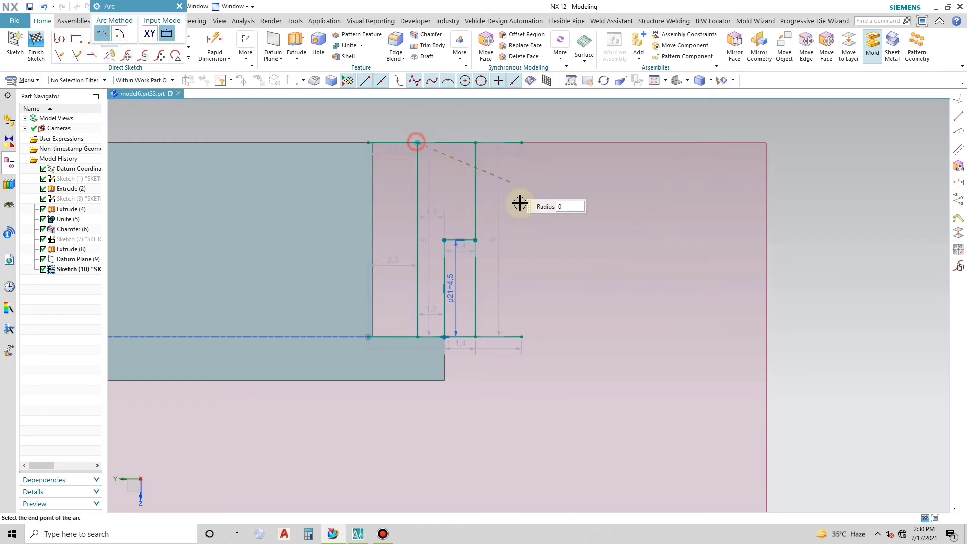
left_click(476, 241)
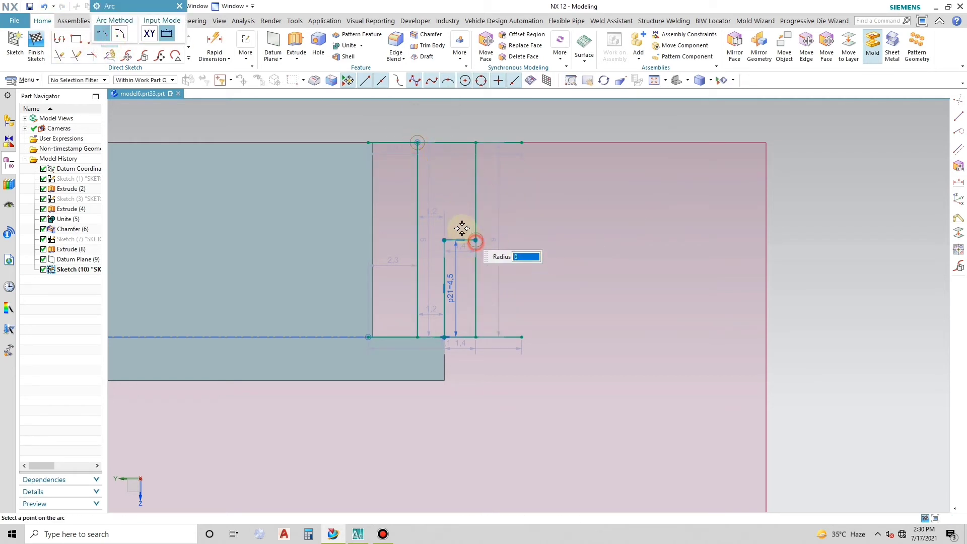
left_click(463, 194)
key("Escape")
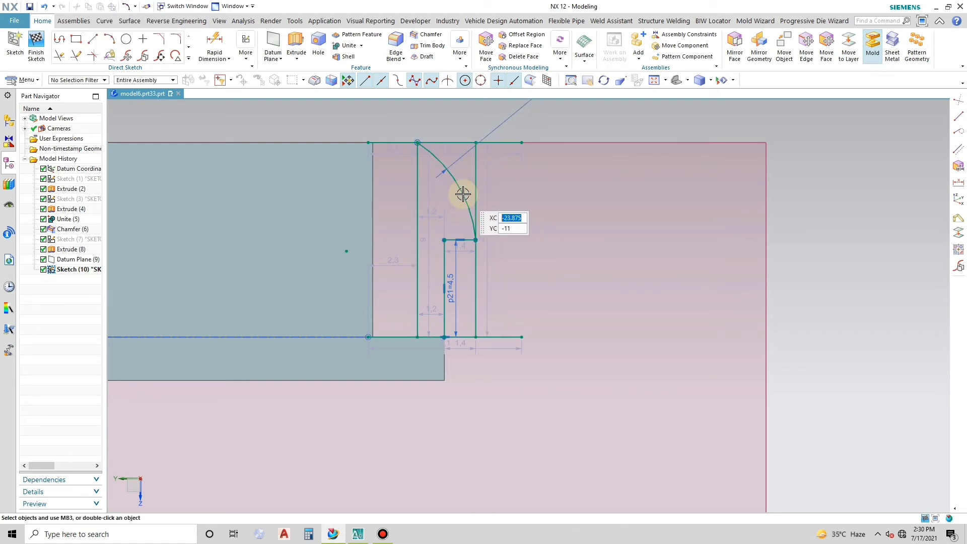
- Delete the outer vertical line and the upper horizontal construction line from the sketch
left_click(477, 177)
left_click(444, 142)
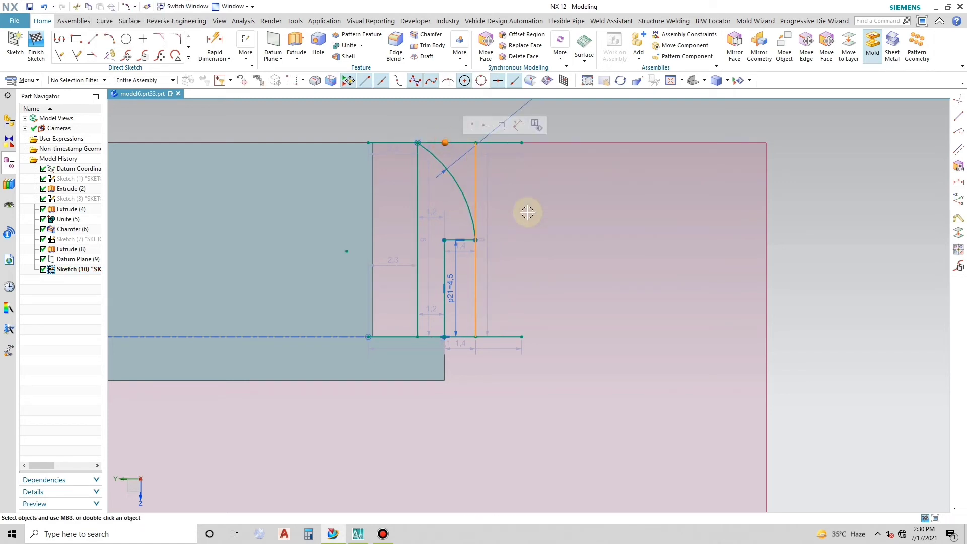
key("Delete")
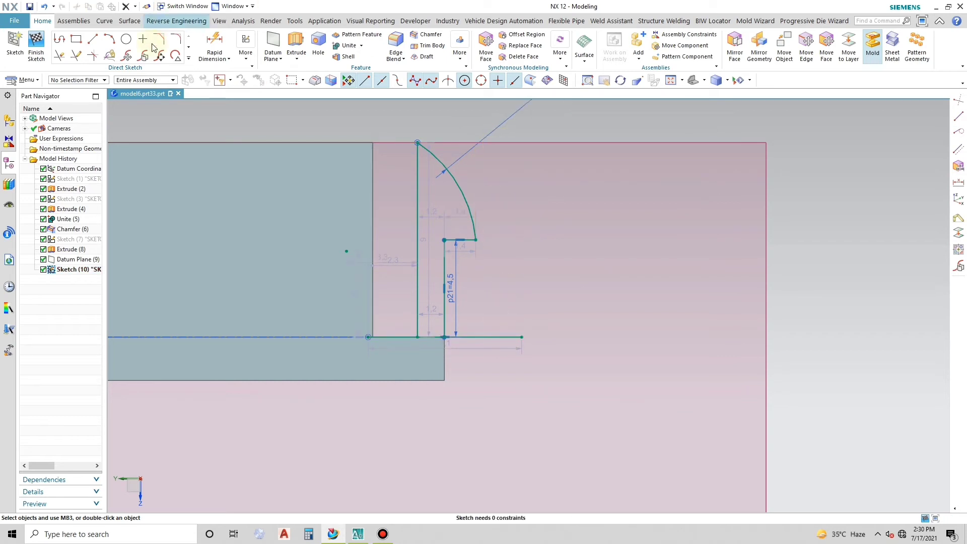
- Make corners between the horizontal base line and both vertical lines of the clip profile
left_click(93, 55)
scroll(433, 338, "up", 2)
left_click(421, 335)
left_click(398, 299)
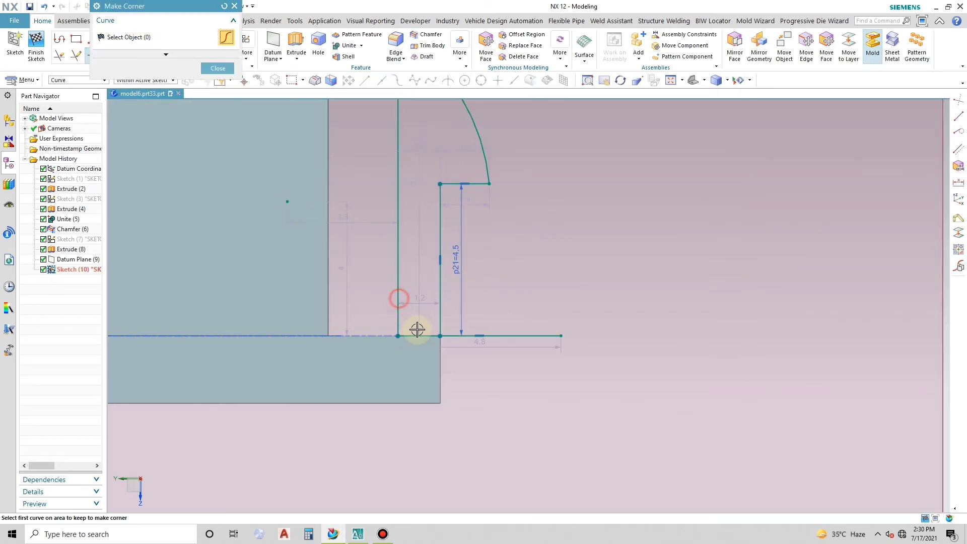
left_click(437, 309)
left_click(421, 334)
scroll(449, 308, "down", 6)
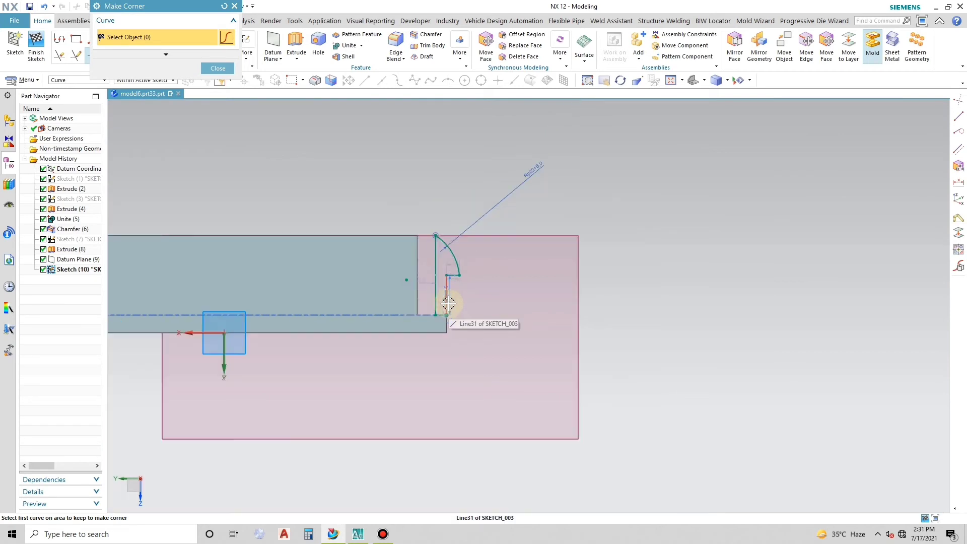
middle_click_drag(449, 303, 477, 324)
key("Escape")
- Hide the offset datum plane and make a corner between the inner vertical line and the arc to close the profile
left_click(540, 238)
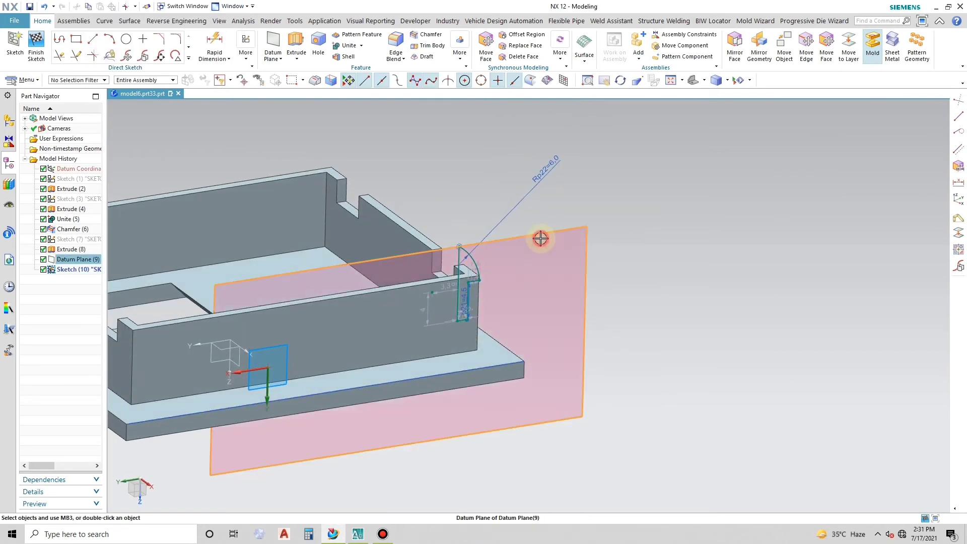
key("ctrl+b")
scroll(475, 263, "up", 3)
left_click(93, 55)
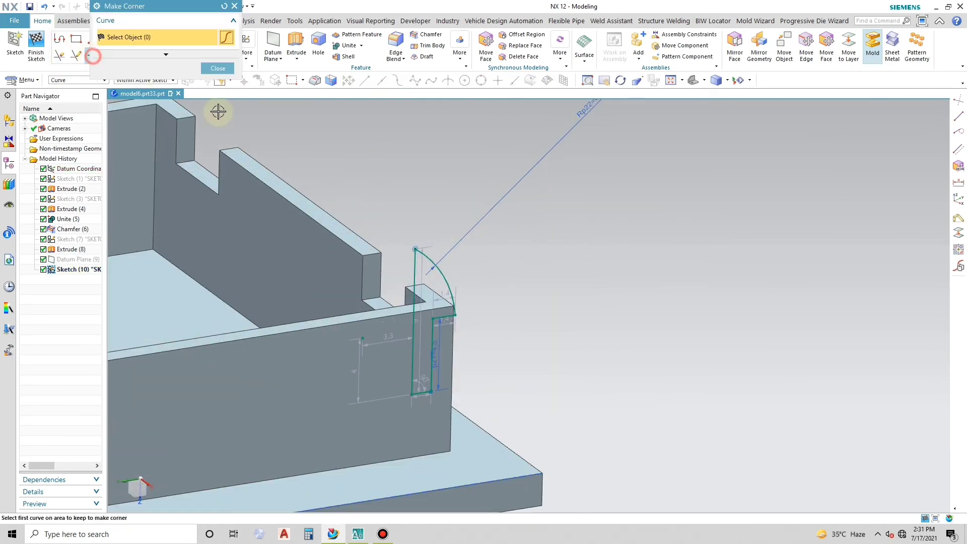
left_click(413, 262)
left_click(427, 259)
scroll(410, 220, "up", 2)
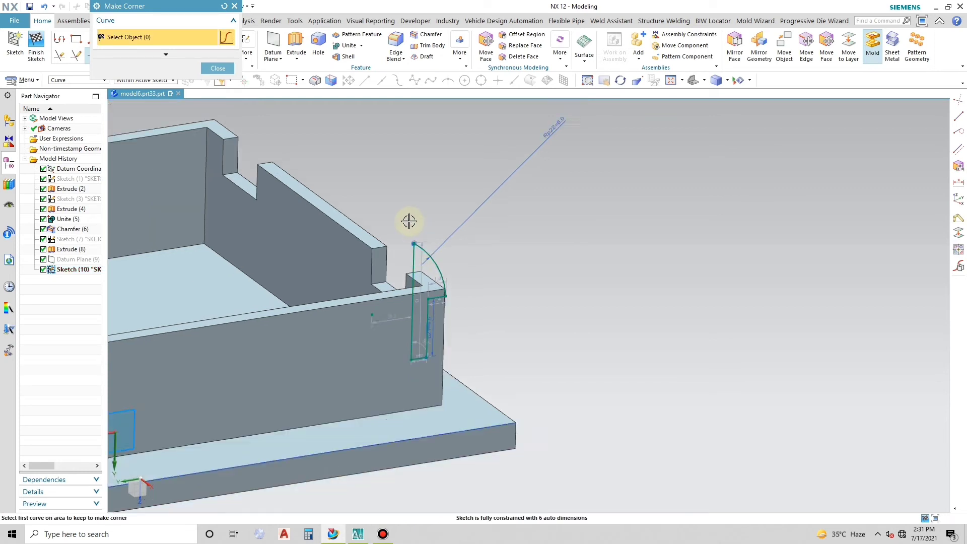
left_click(234, 6)
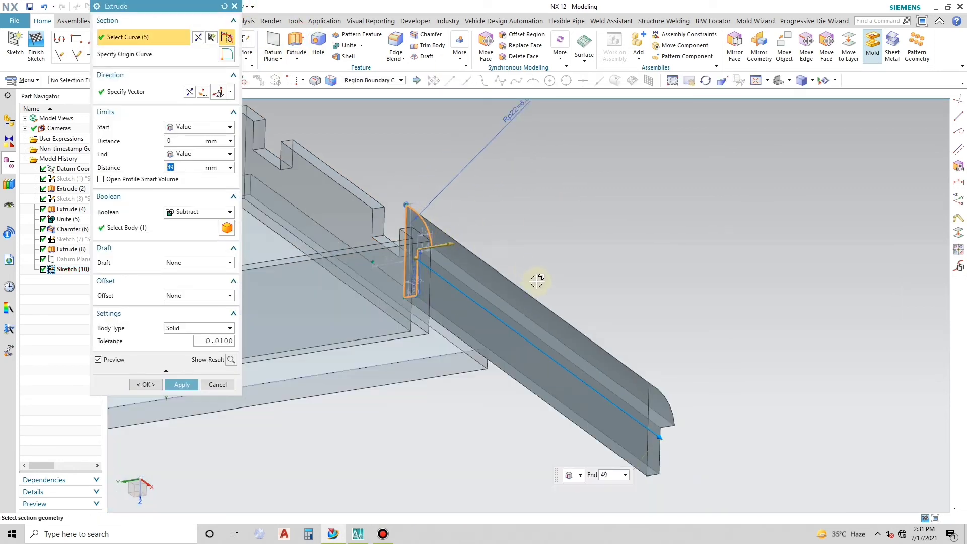
- Extrude the clip profile 5 mm as a separate solid body with the Boolean set to None
mouse_move(617, 406)
middle_mouse_down()
mouse_move(594, 391)
mouse_move(602, 394)
middle_mouse_up()
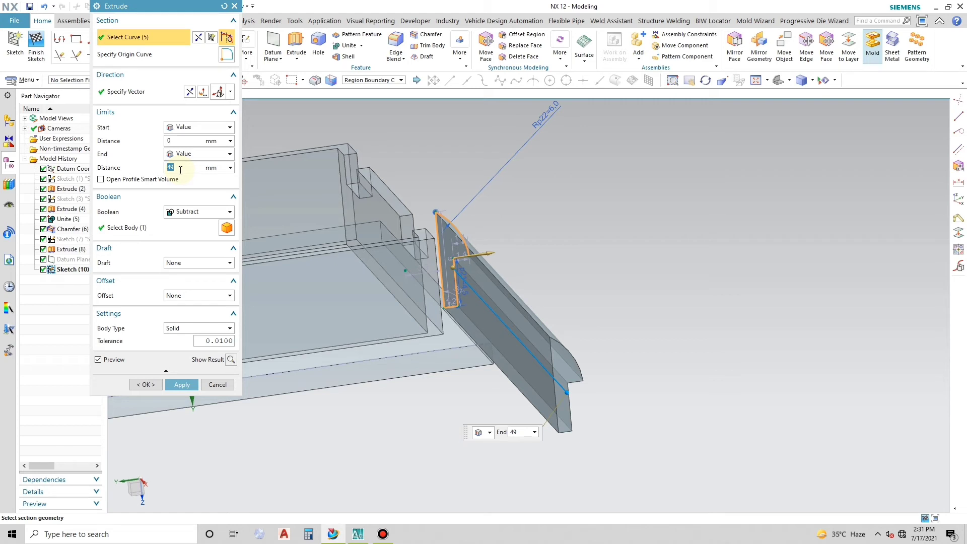
type("5")
left_click(194, 211)
left_click(188, 222)
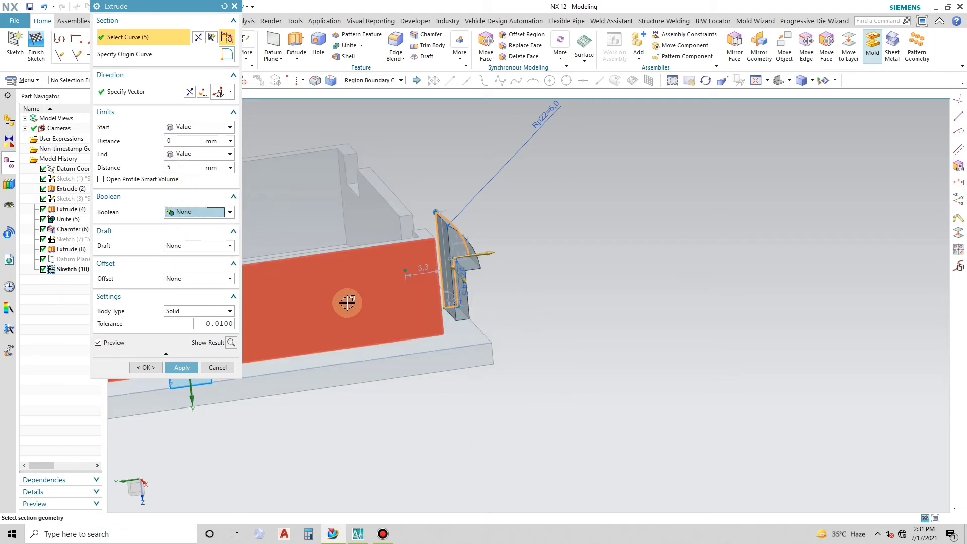
left_click(182, 367)
middle_click_drag(309, 362, 478, 312)
key("Escape")
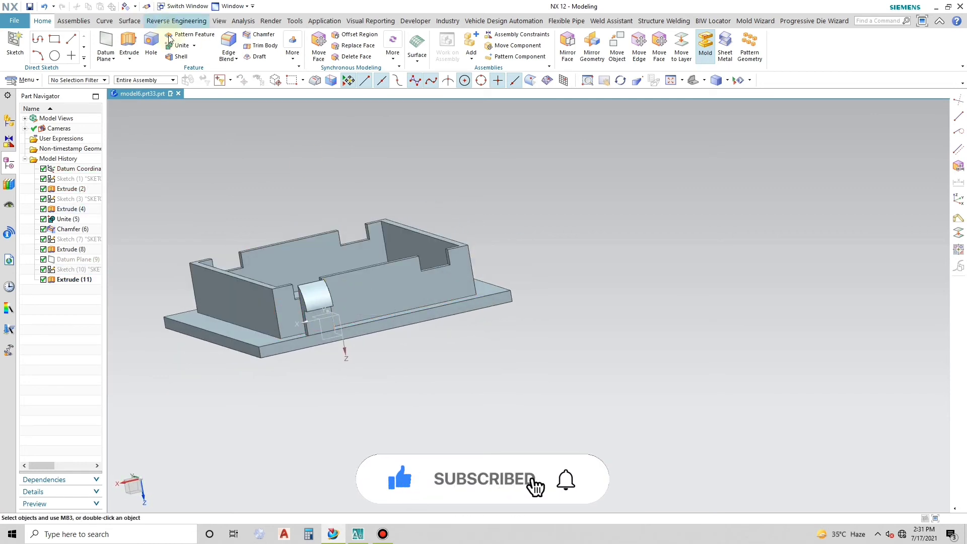
left_click(597, 53)
left_click(322, 293)
left_click(150, 75)
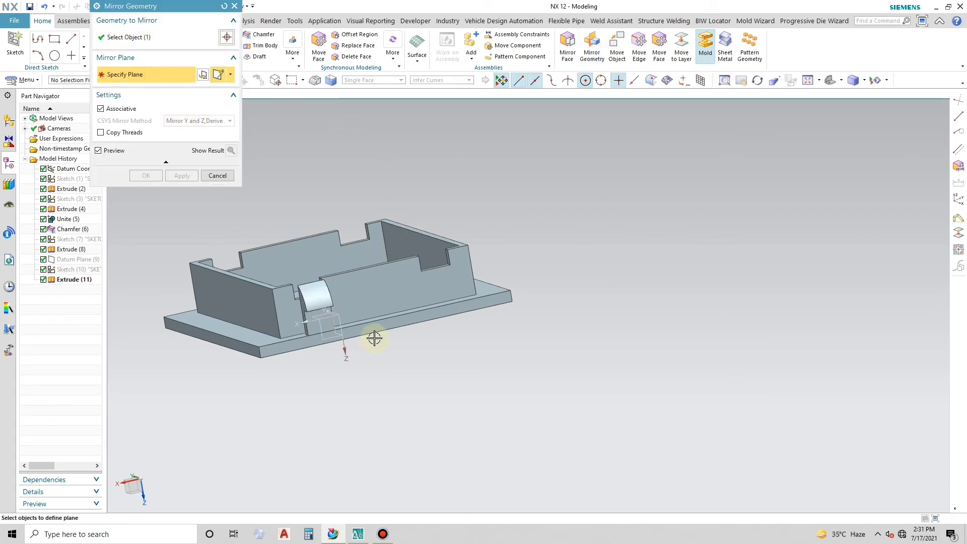
left_click(347, 351)
left_click(307, 324)
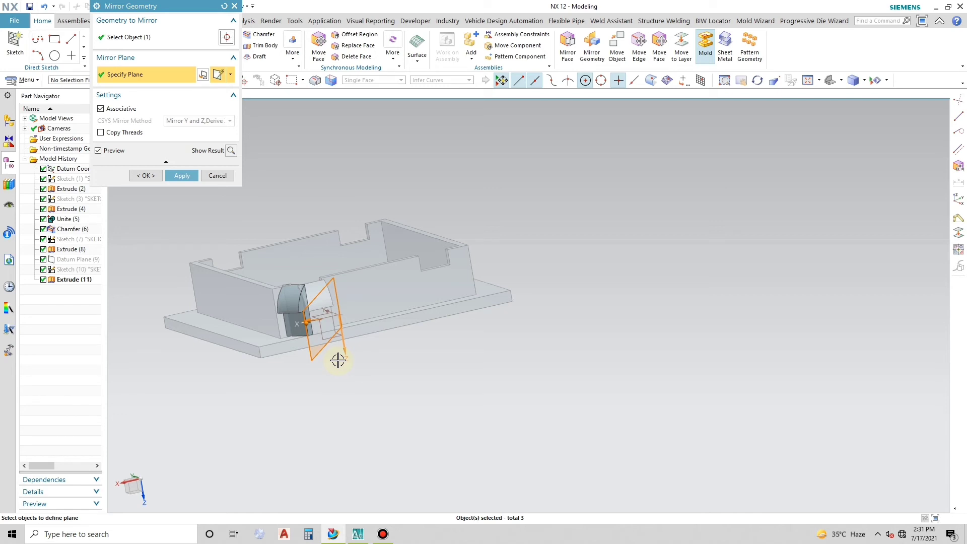
middle_click(337, 359)
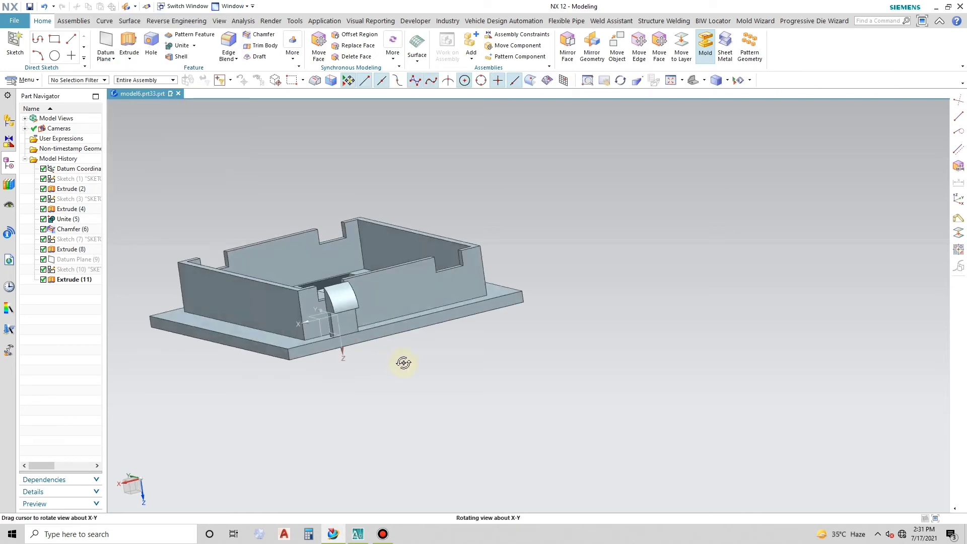
- Mirror the clip body about the YZ plane of the datum coordinate system
middle_click_drag(395, 333, 397, 334)
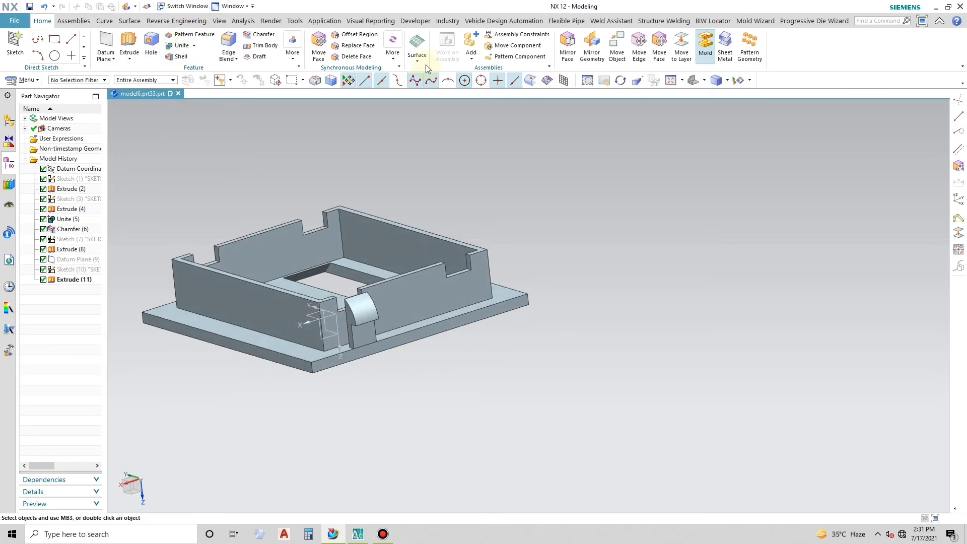
left_click(592, 45)
left_click(370, 310)
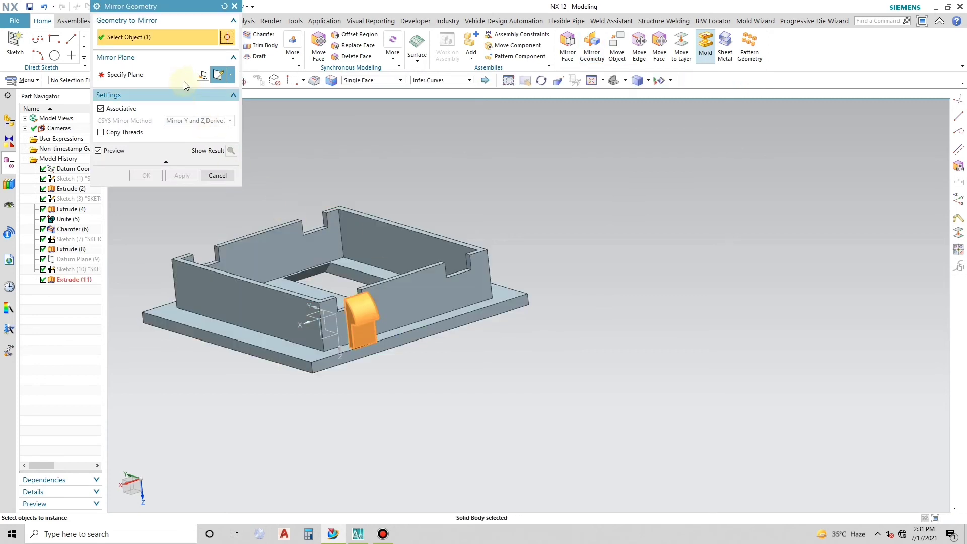
middle_click(318, 400)
left_click(325, 328)
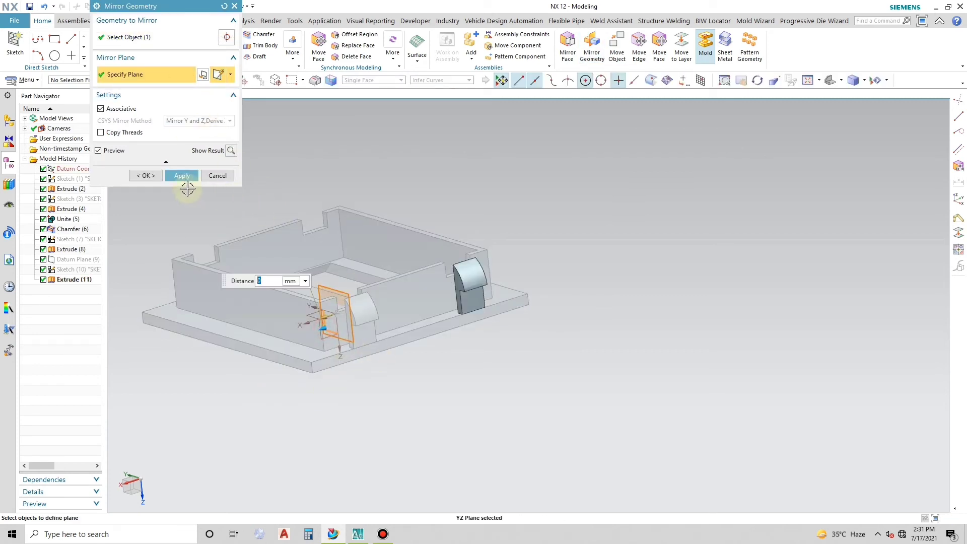
left_click(182, 176)
- Mirror both clip bodies about the XZ plane of the datum coordinate system onto the opposite wall
middle_click_drag(451, 354, 475, 362)
middle_click(475, 363)
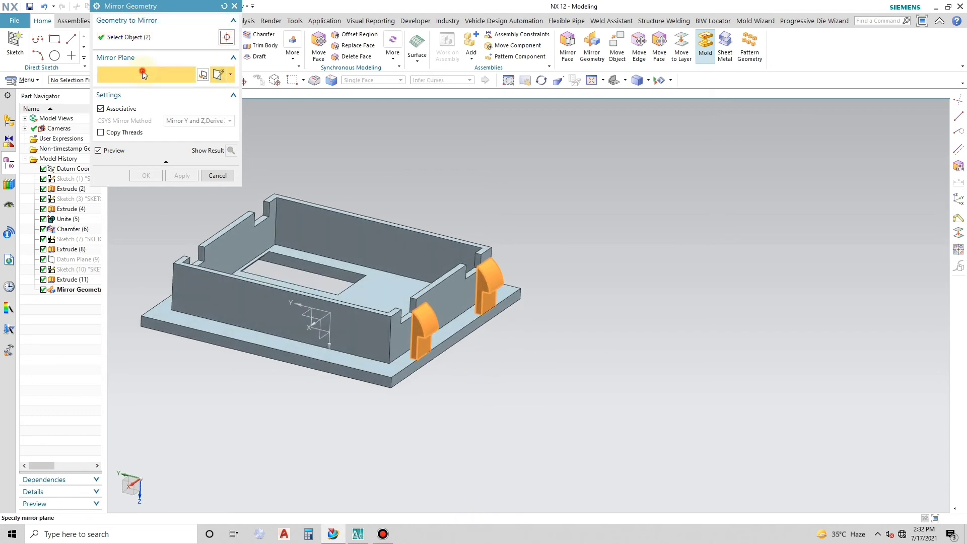
left_click(318, 339)
left_click(182, 175)
left_click(217, 175)
- Unite the four clip bodies with the plate and wall frame as the target body
middle_click_drag(539, 302, 526, 300)
left_click(173, 47)
left_click(425, 224)
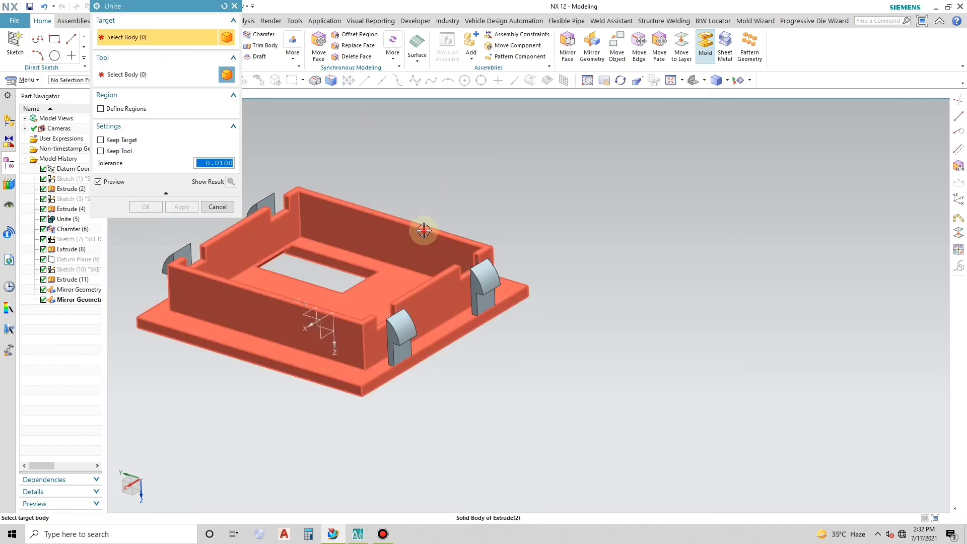
left_click(485, 289)
left_click(401, 337)
middle_click_drag(529, 347, 537, 351)
left_click(216, 261)
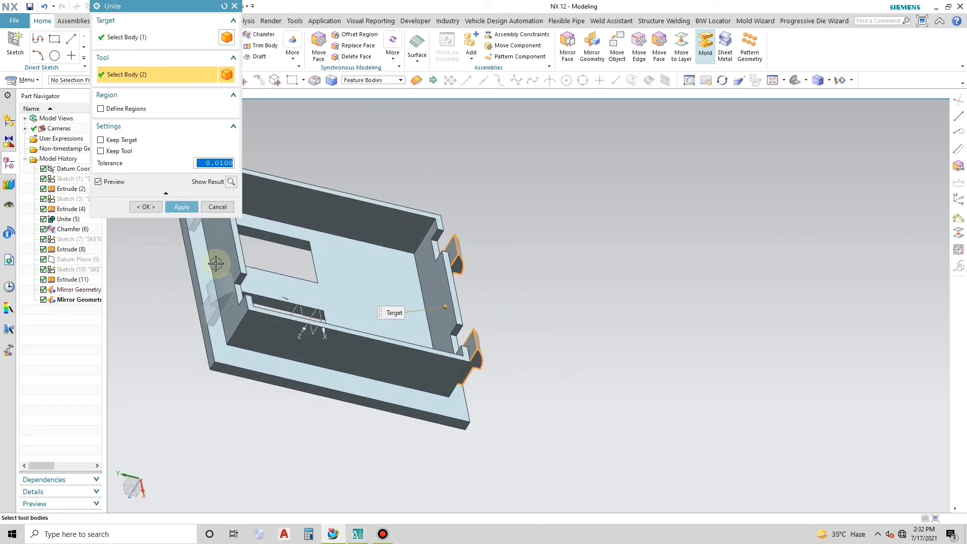
left_click(192, 228)
middle_click(219, 210)
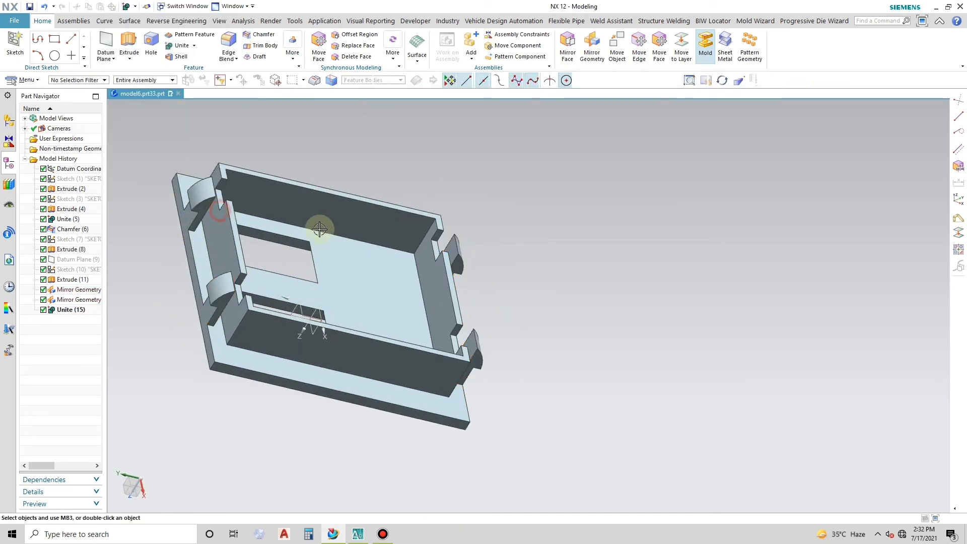
- Create a new sketch on the XY plane of the datum coordinate system, at the plate's flat side with the openings
middle_click_drag(319, 227, 262, 231)
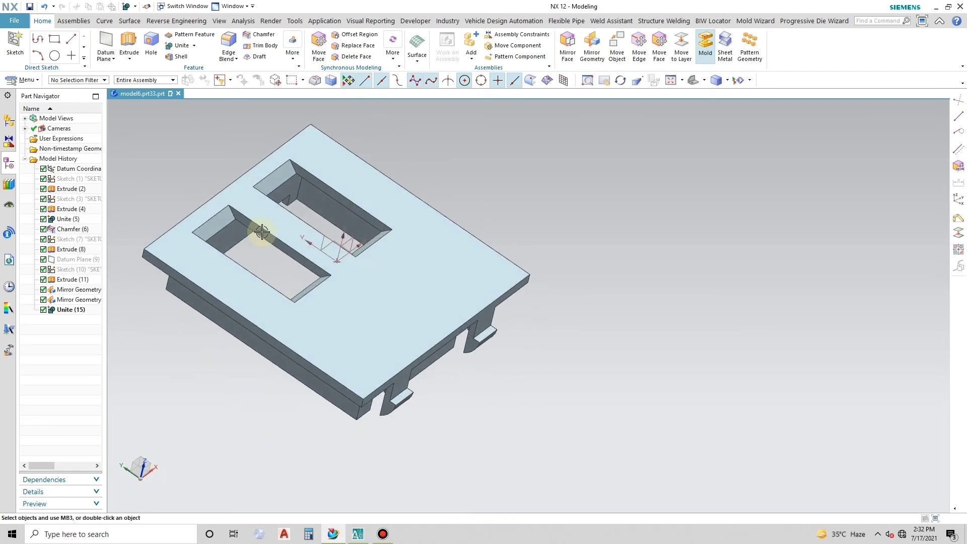
middle_click_drag(466, 306, 376, 246)
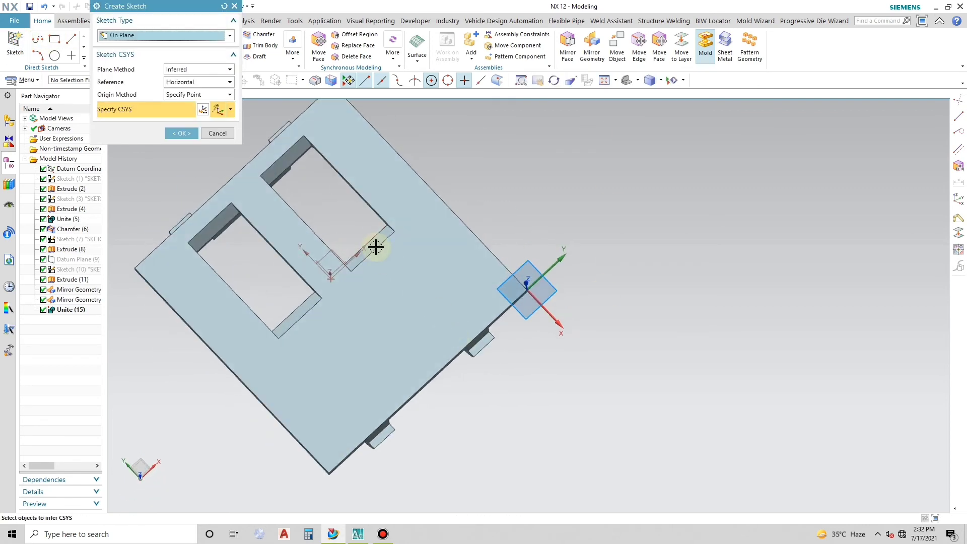
left_click(342, 250)
left_click(181, 133)
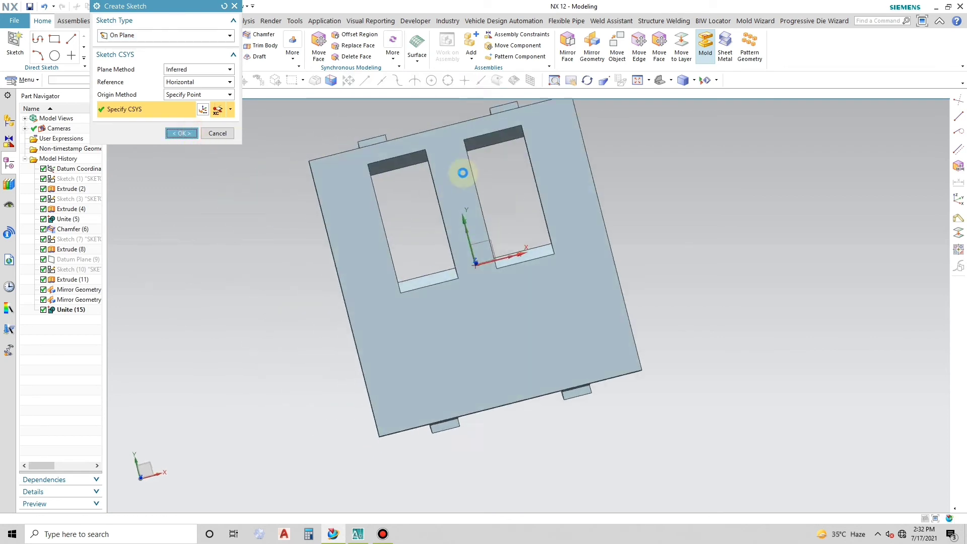
- Sketch a profile from the left opening's outer edge: 5 mm horizontal, 40 mm vertically down, and a horizontal bottom line about 37.5 mm long
middle_click_drag(421, 225, 511, 279)
key("F8")
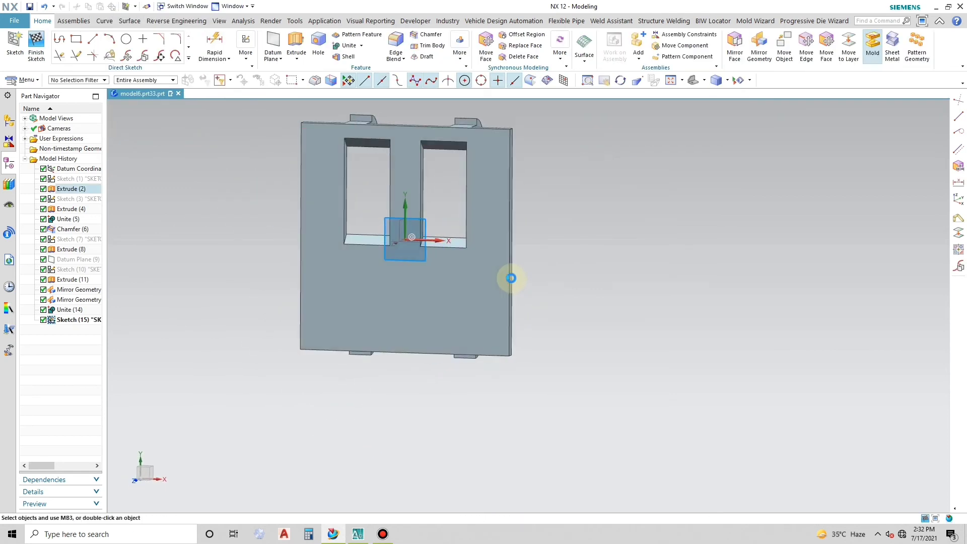
scroll(554, 179, "up", 2)
scroll(403, 262, "down", 1)
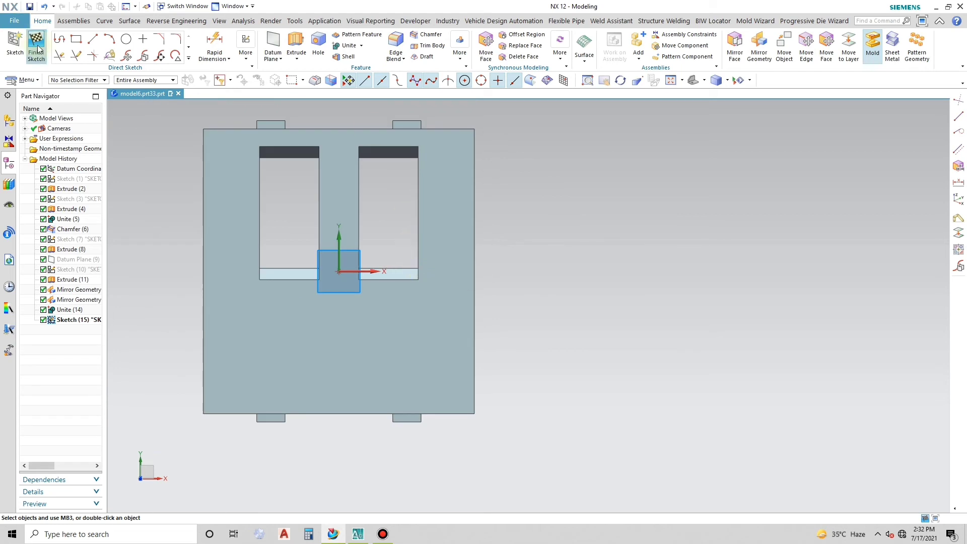
left_click(60, 39)
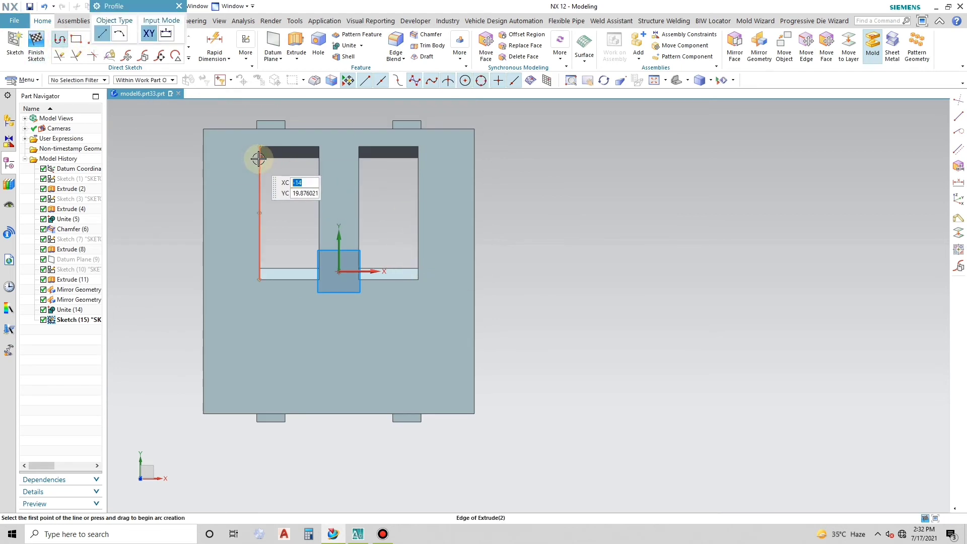
left_click(260, 158)
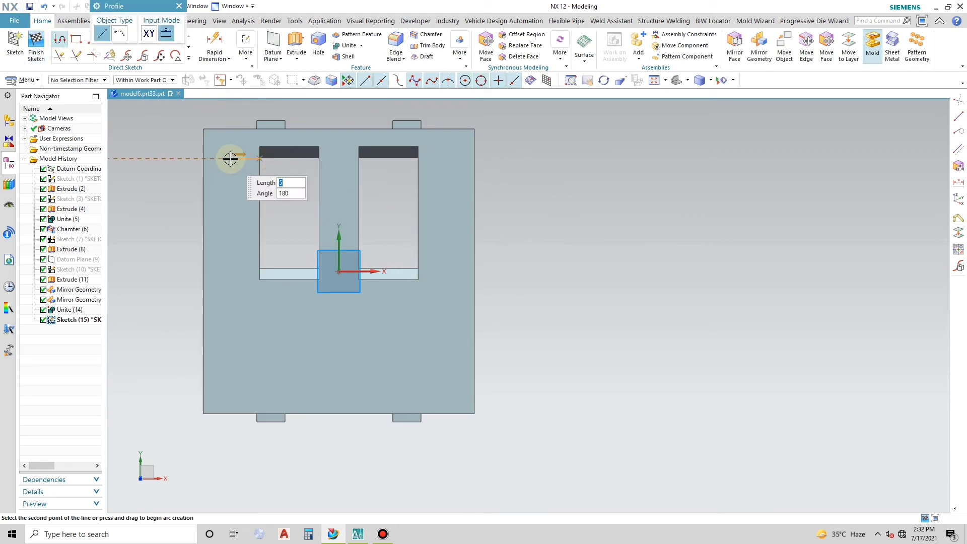
left_click(231, 159)
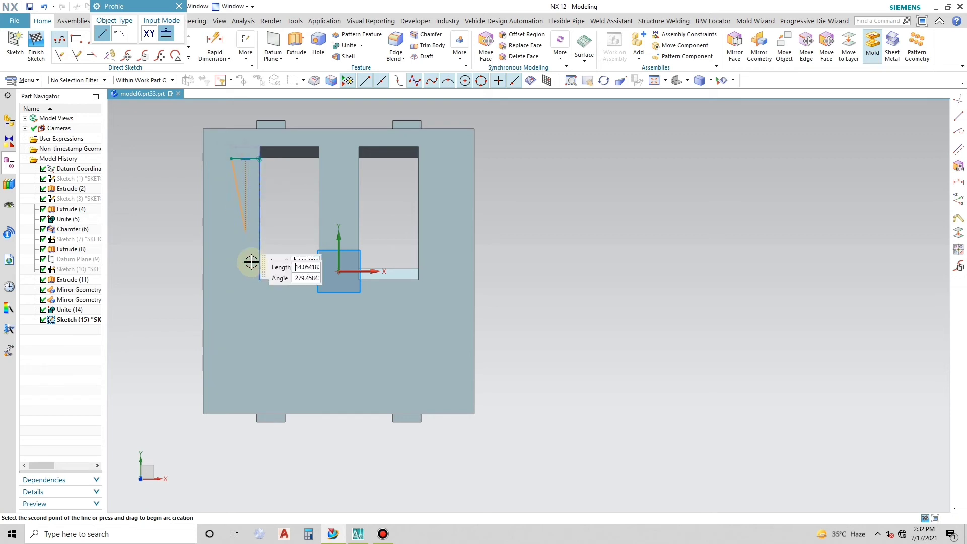
left_click(237, 384)
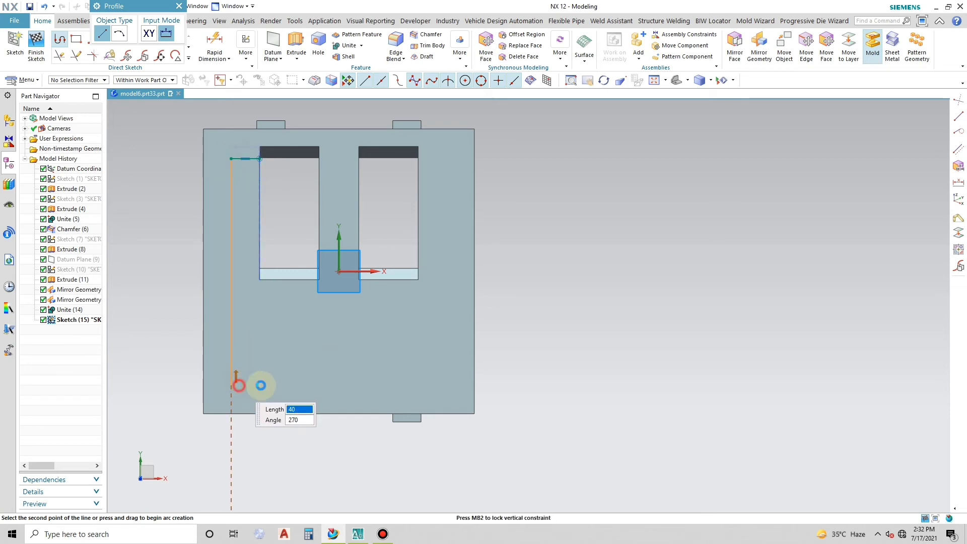
left_click(444, 385)
key("Escape")
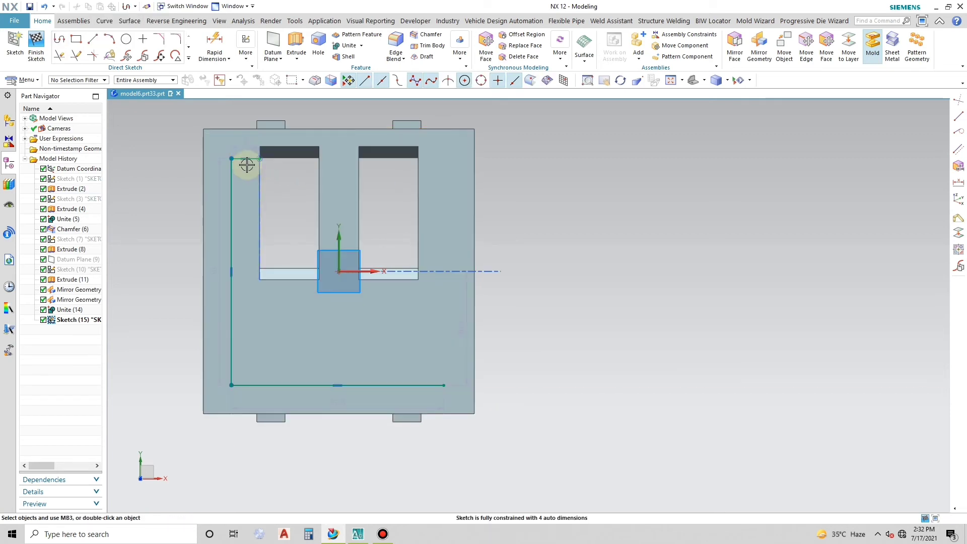
- Sketch a short horizontal line outward from the right opening's outer edge, continued by a vertical line down past the bottom line
left_click(59, 38)
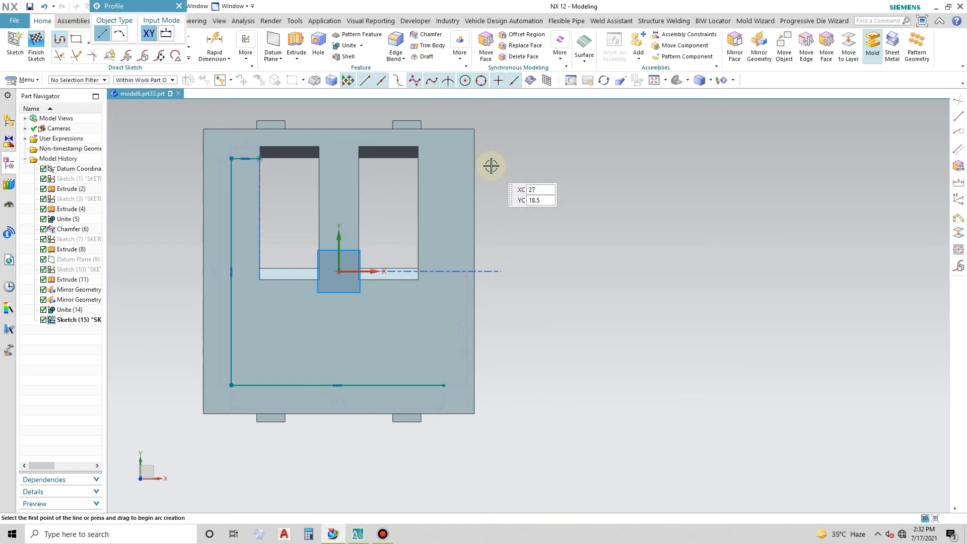
left_click(418, 157)
left_click(438, 157)
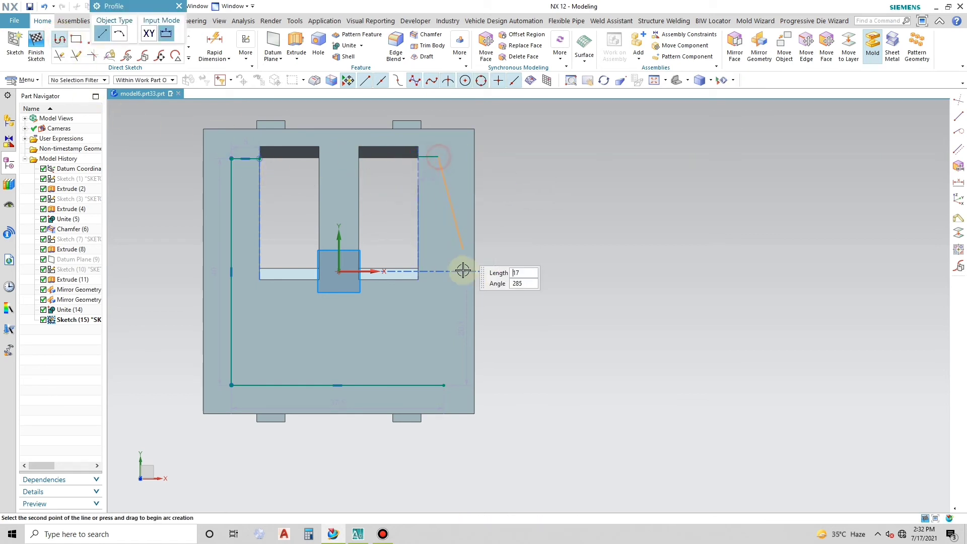
left_click(438, 409)
key("Escape")
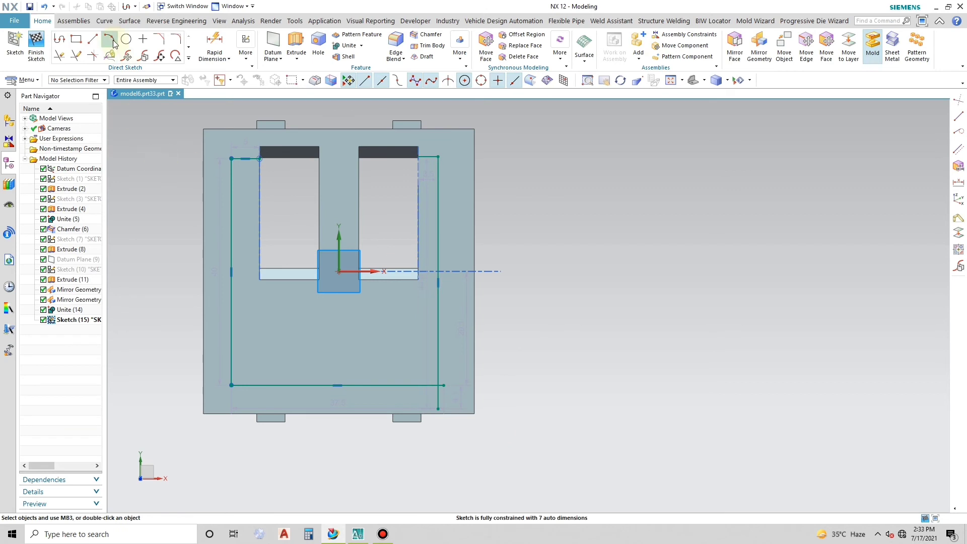
- Delete both vertical side lines of the profile and set the short line beside the right opening to 5 mm
left_click(231, 316)
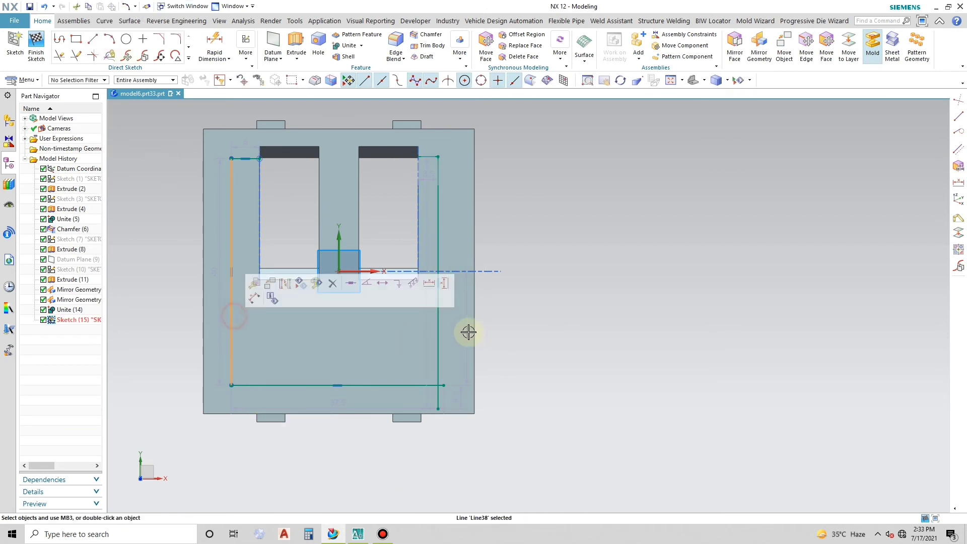
left_click(438, 329)
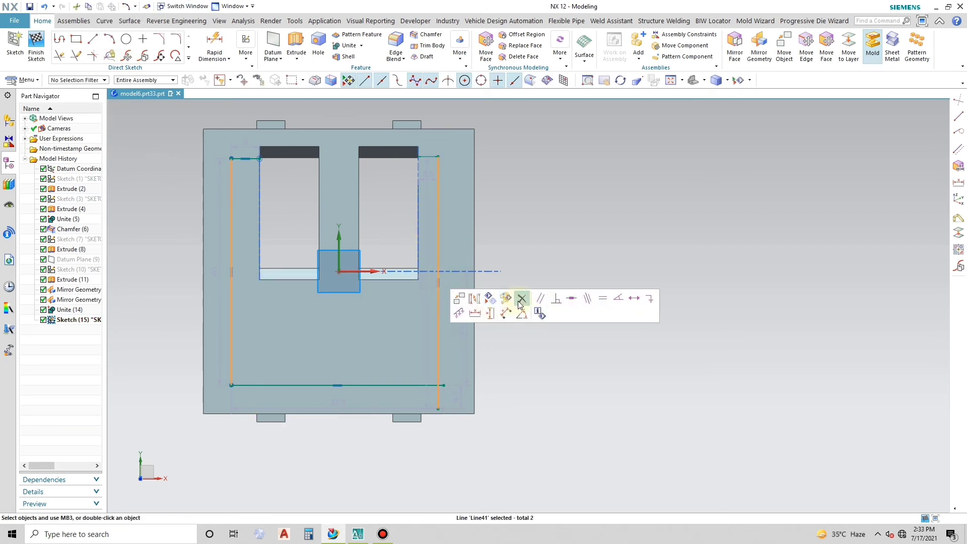
left_click(521, 301)
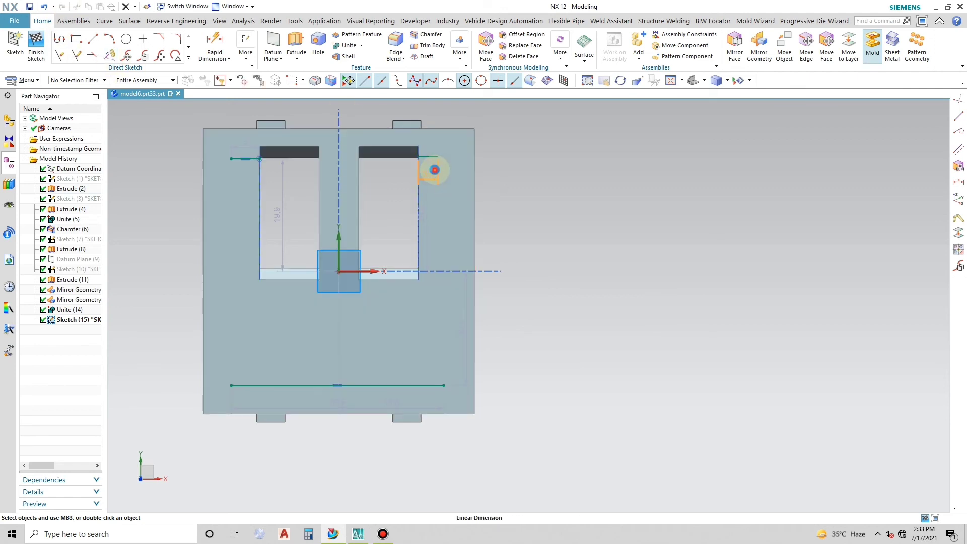
double_click(434, 169)
left_click(233, 307)
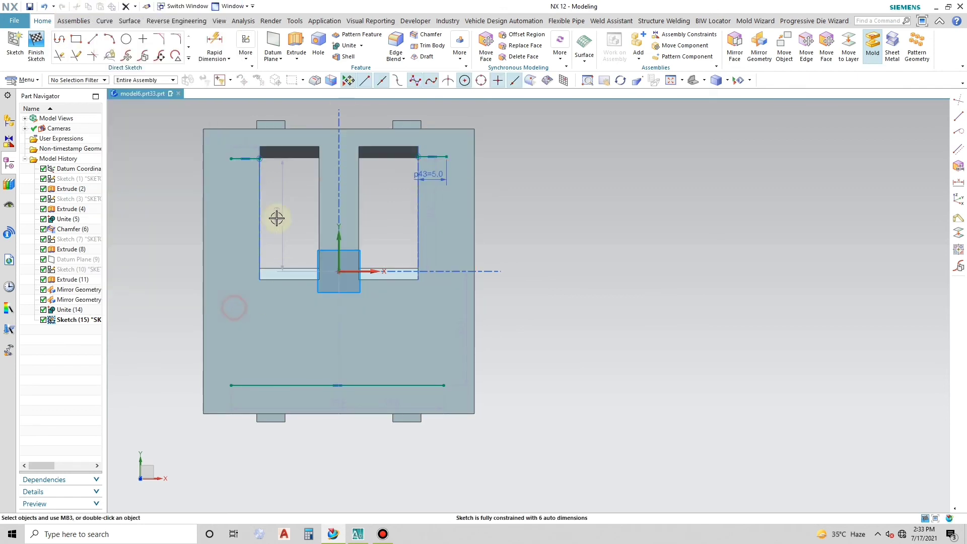
- Draw an outward-bulging arc of radius 190 mm from the left short line's outer end to the bottom line's left end
left_click(109, 39)
left_click(231, 159)
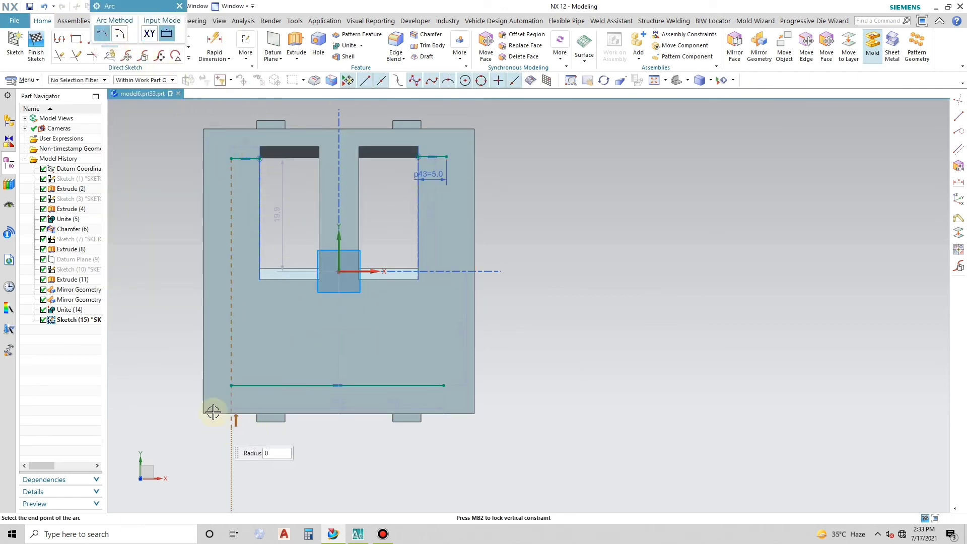
left_click(228, 373)
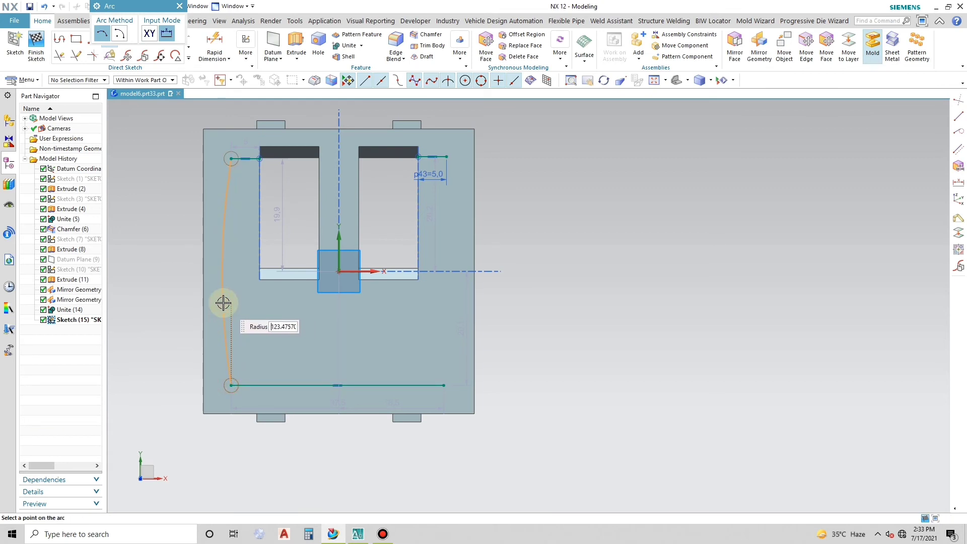
scroll(227, 302, "up", 2)
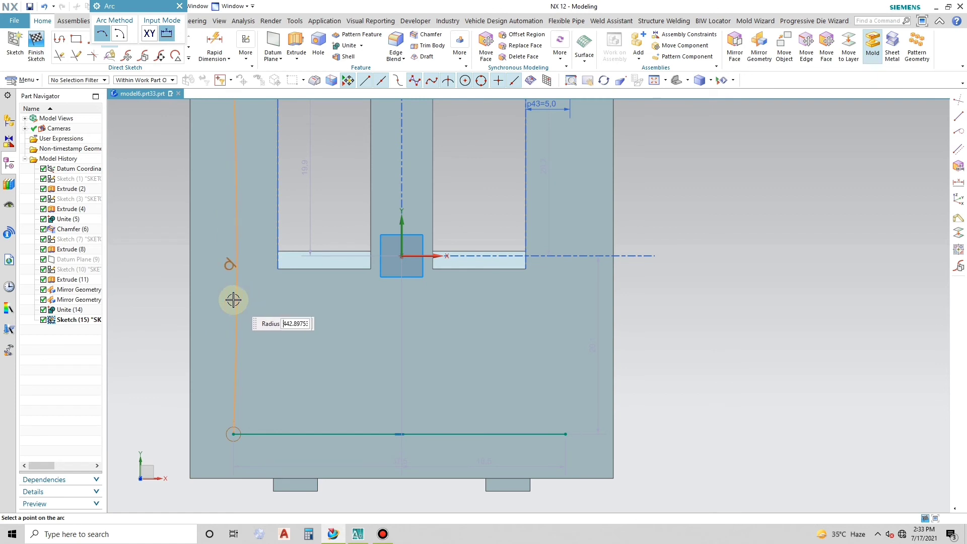
scroll(224, 299, "down", 1)
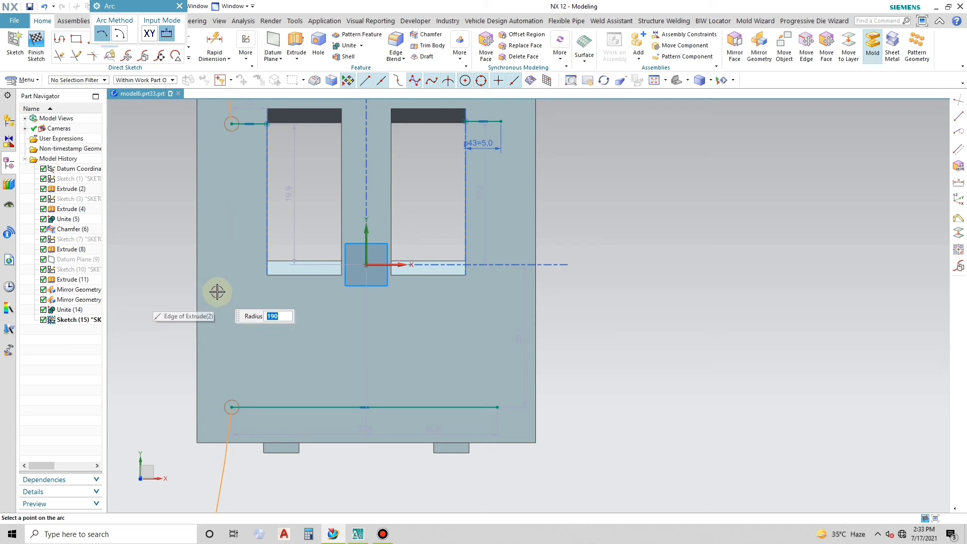
left_click(229, 269)
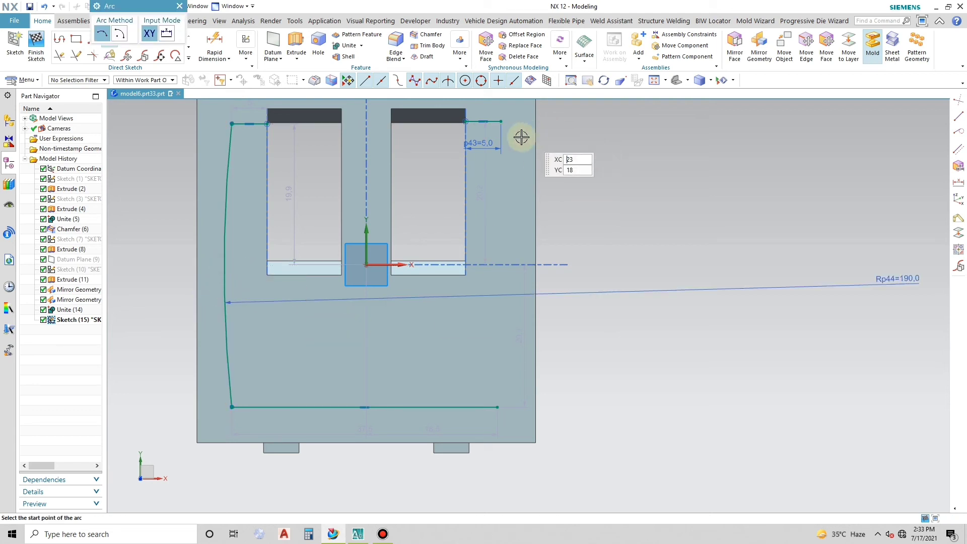
key("Escape")
- Mirror the 190 mm arc about the sketch's vertical Y axis
left_click(227, 181)
left_click(187, 61)
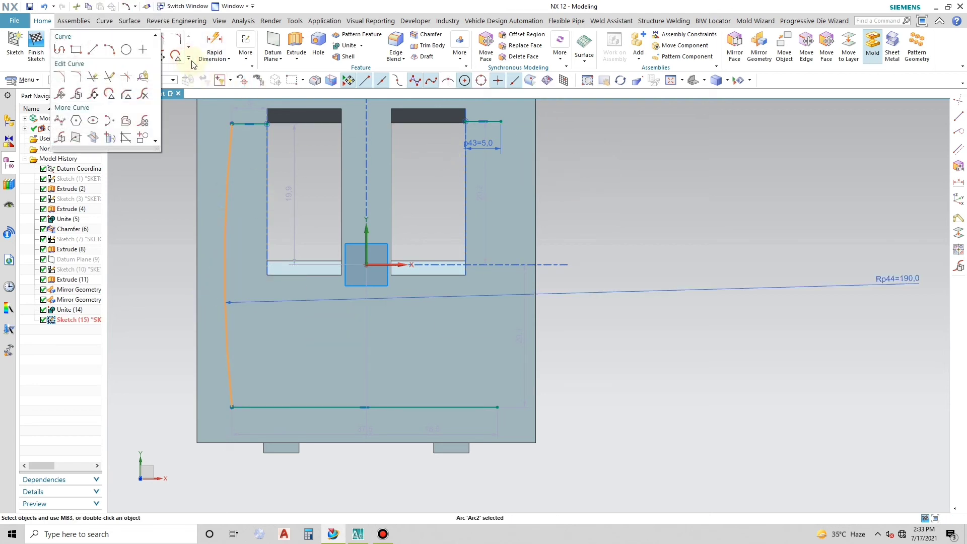
left_click(73, 142)
left_click(365, 240)
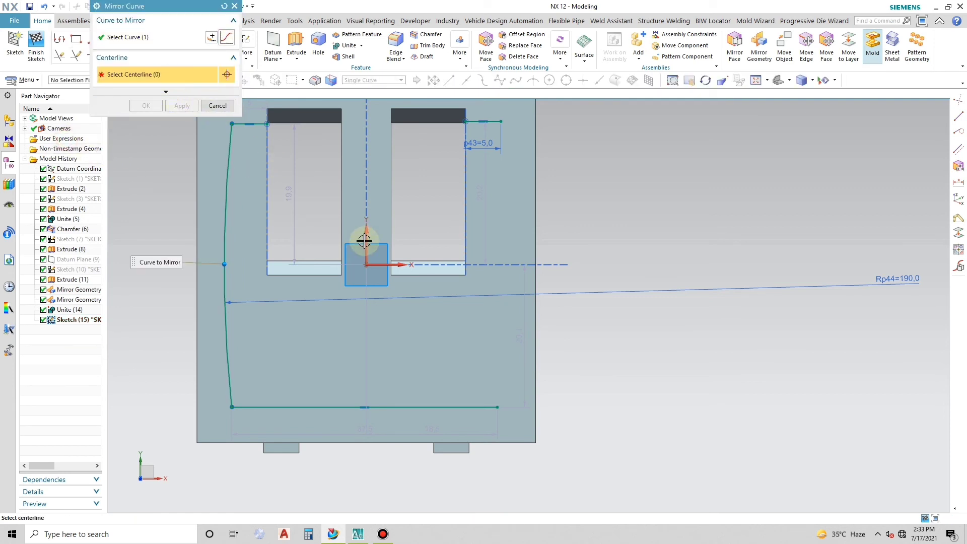
left_click(184, 107)
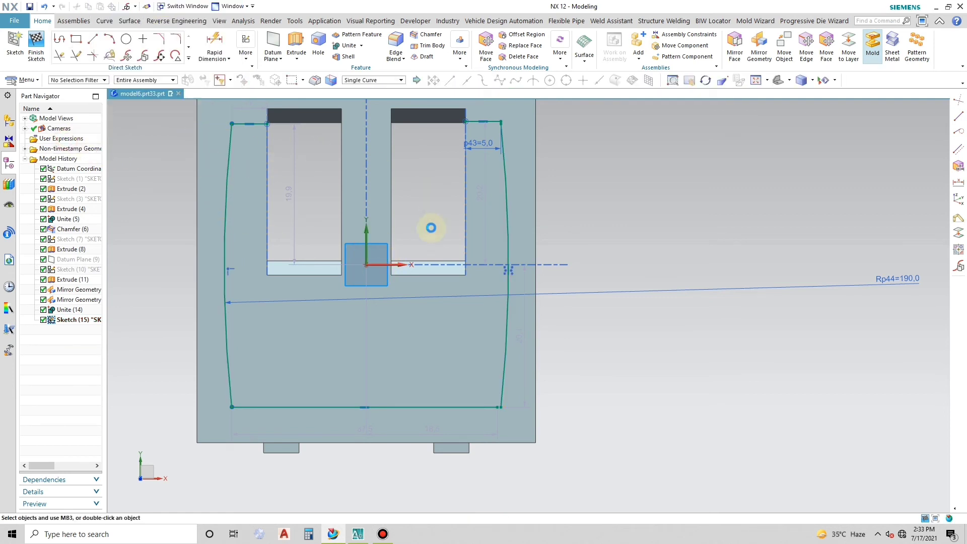
- Place the bottom line's length dimension below the plate and set it to 38 mm
scroll(500, 270, "down", 2)
scroll(515, 333, "up", 2)
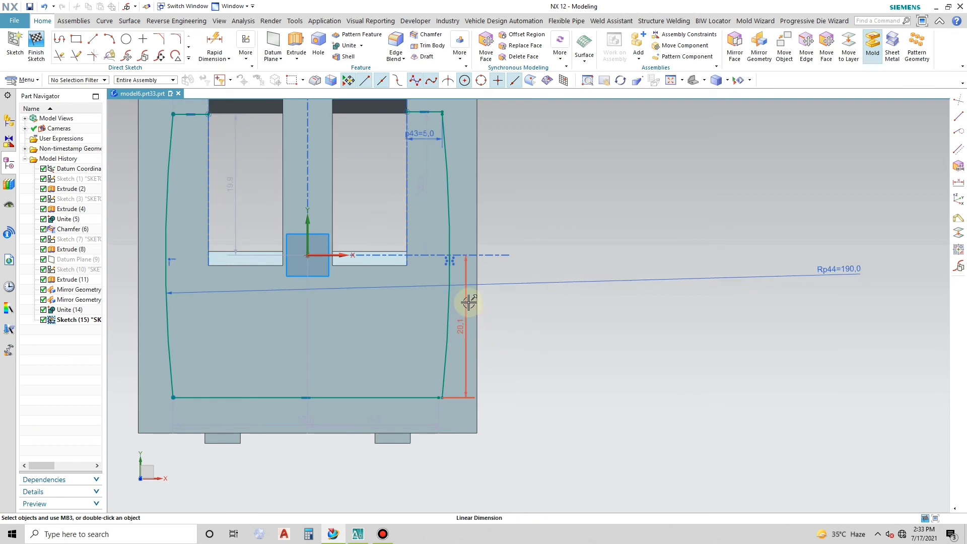
scroll(438, 344, "down", 1)
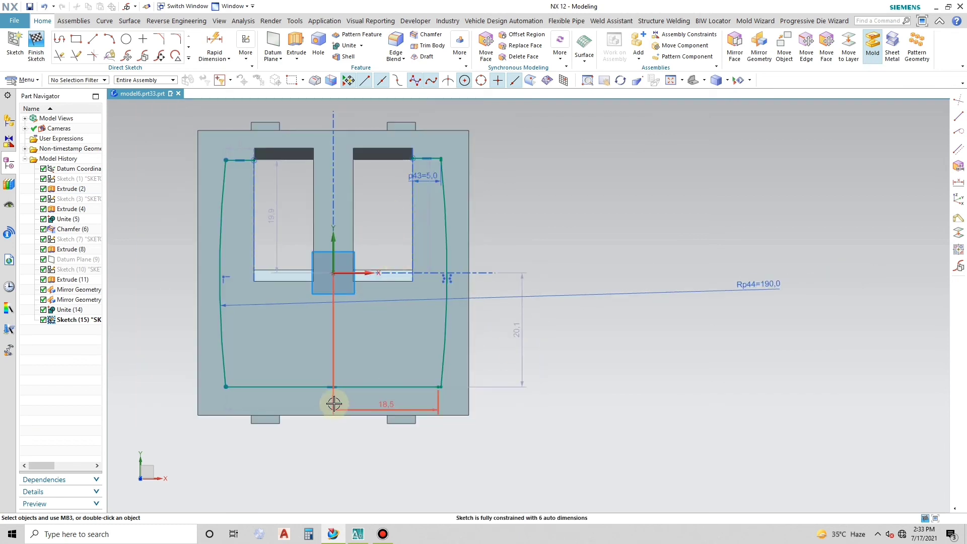
left_click_drag(334, 403, 334, 471)
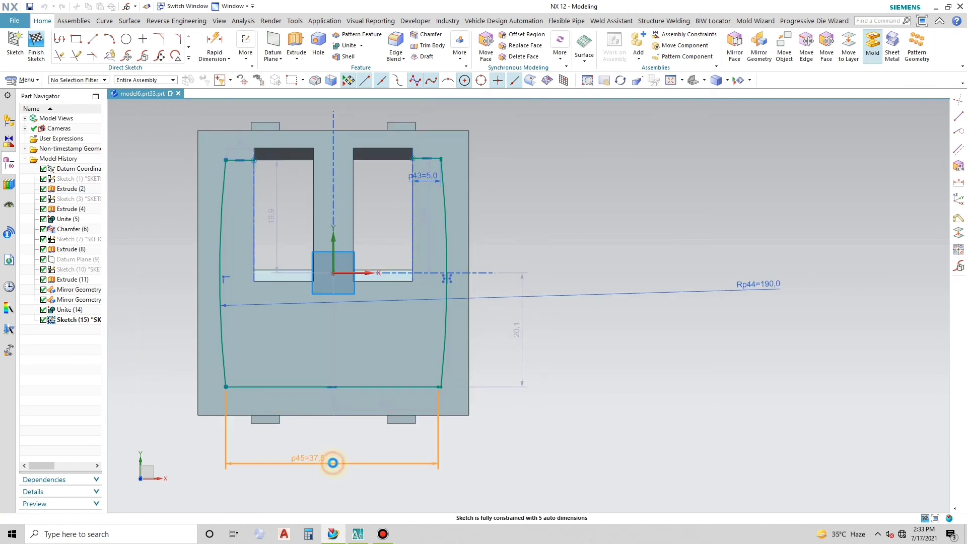
double_click(334, 462)
key("Return")
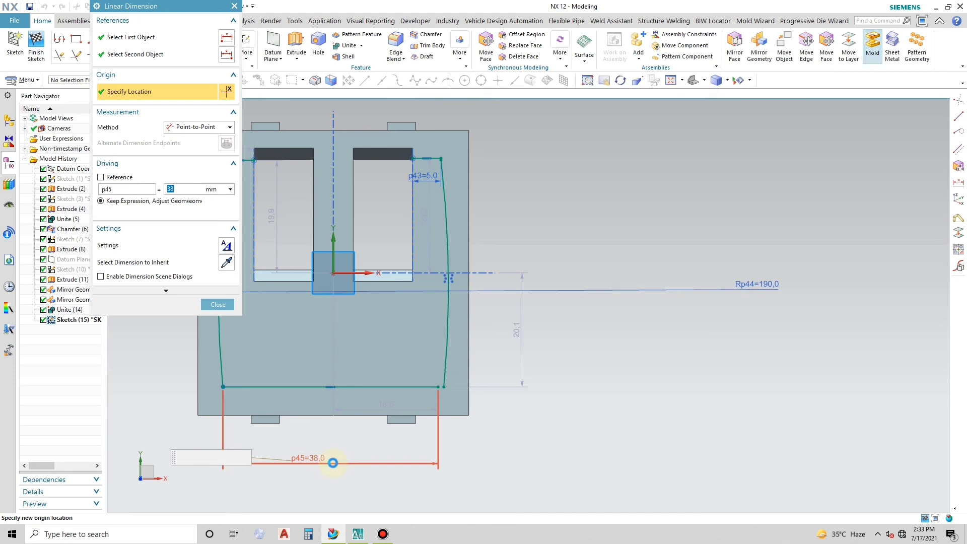
middle_click(482, 410)
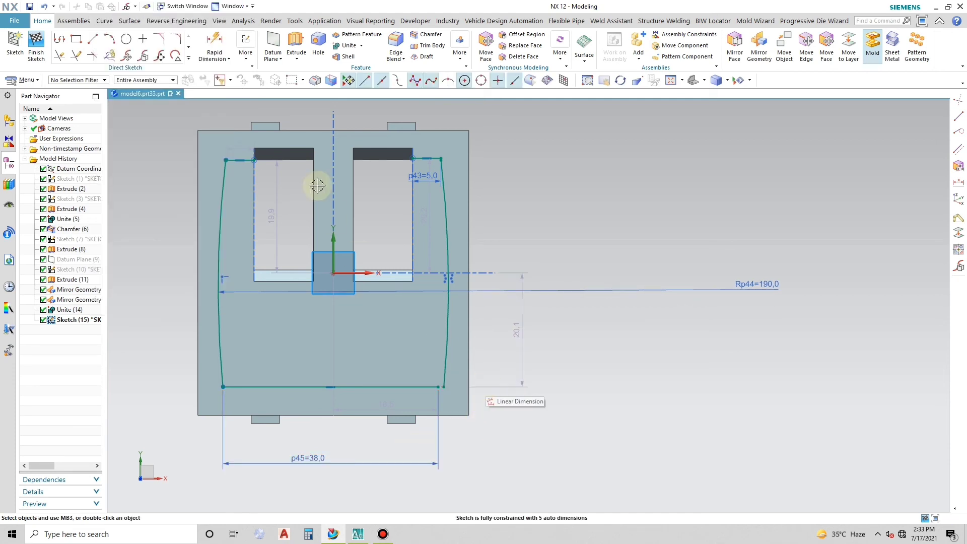
- Dimension the vertical distance from the right short line's outer end to the bottom line as 40 mm
scroll(270, 151, "up", 4)
scroll(319, 151, "down", 2)
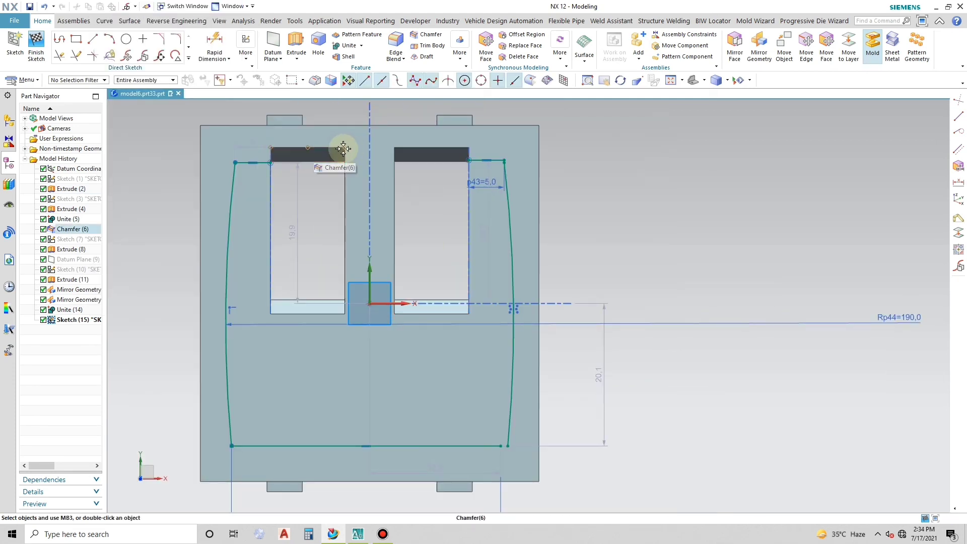
left_click(504, 160)
scroll(455, 139, "down", 2)
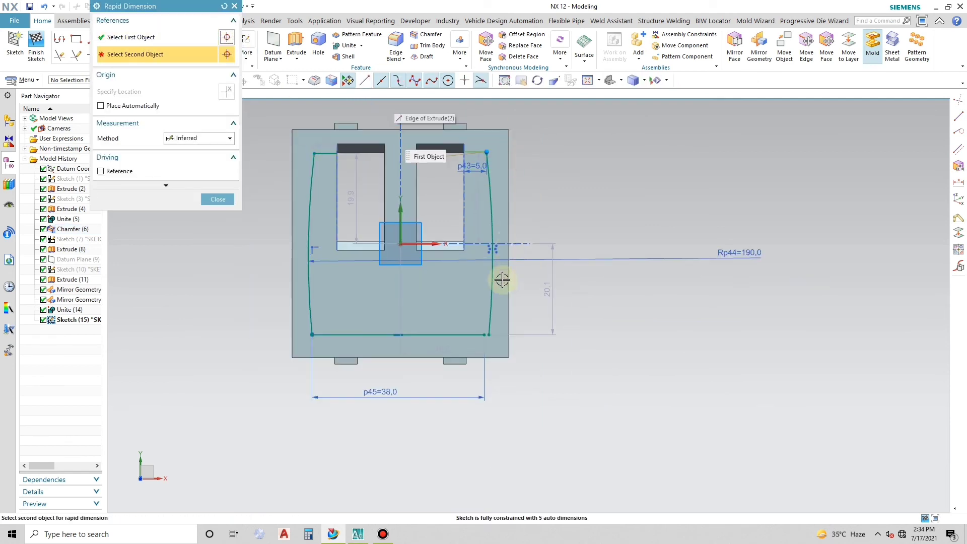
left_click(481, 337)
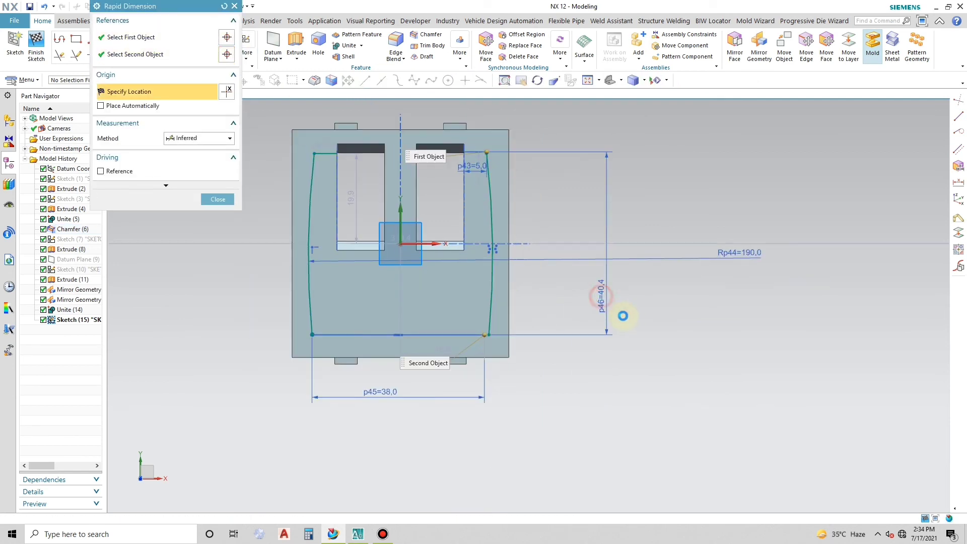
left_click(623, 313)
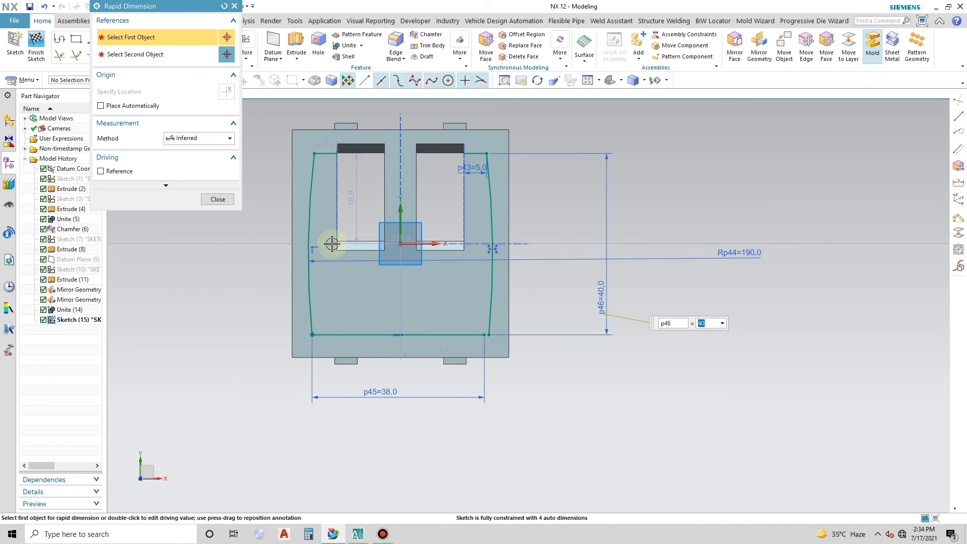
left_click(227, 200)
- Use Make Corner to join the bottom line with the lower end of the right arc
scroll(333, 166, "up", 3)
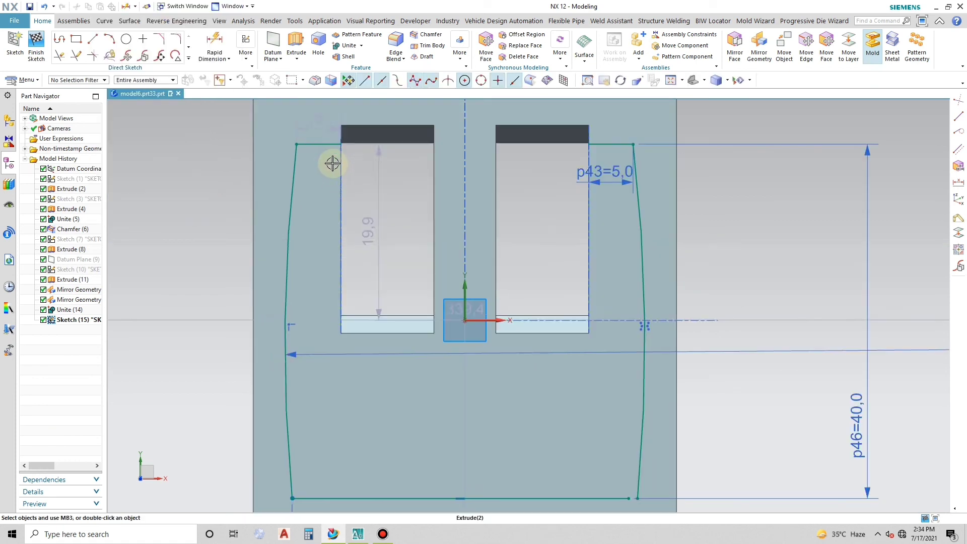
scroll(313, 134, "down", 2)
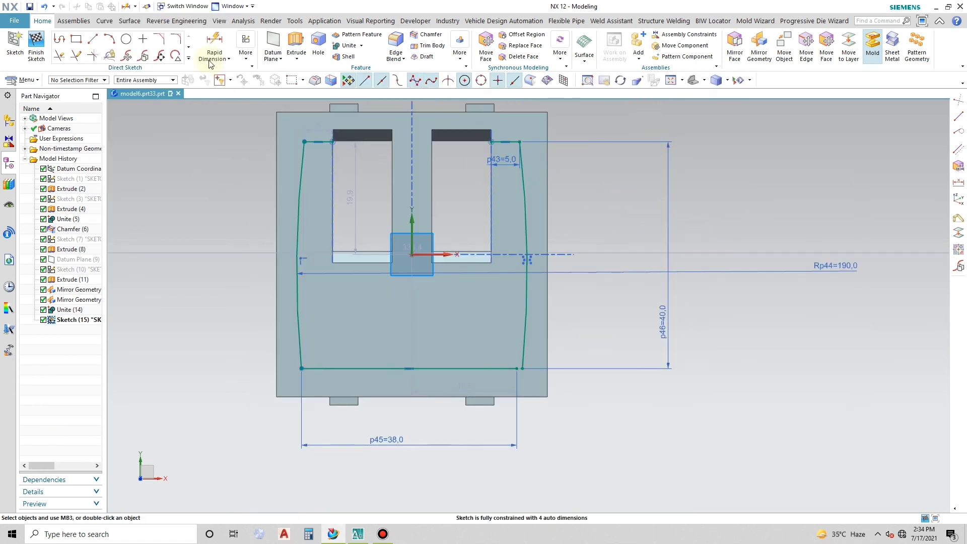
left_click(98, 54)
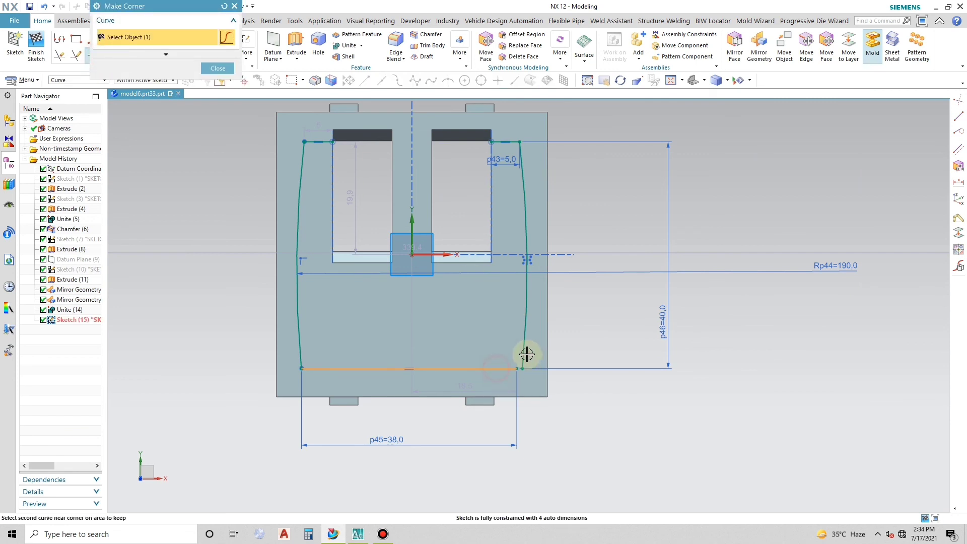
key("Escape")
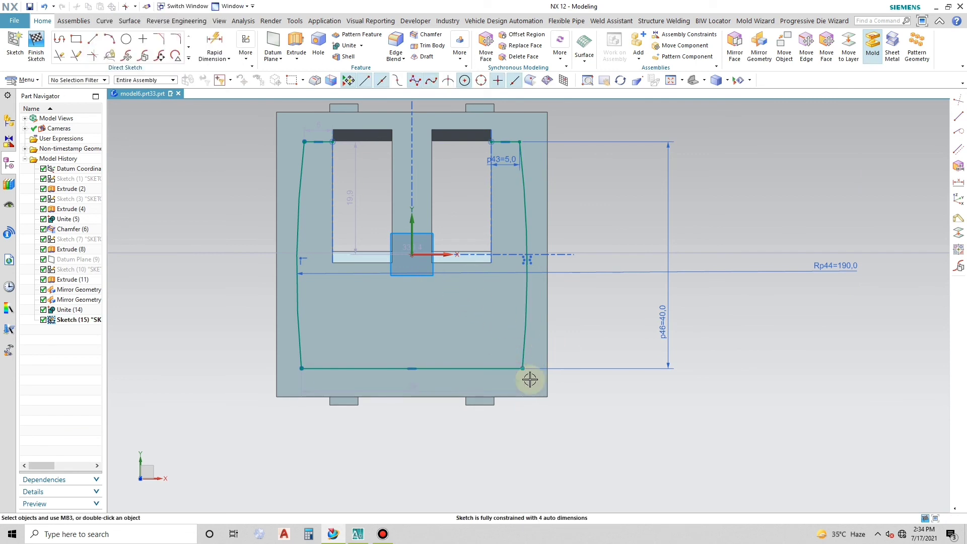
- Trace the left opening's left, bottom and right edges with connected Profile lines, starting at the left short line's inner end
middle_click_drag(460, 266, 493, 280)
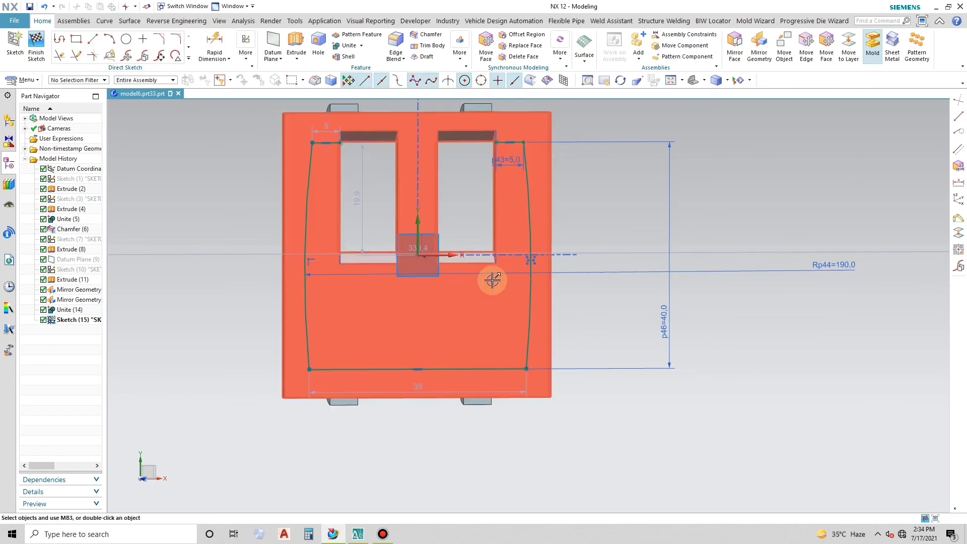
key("F8")
left_click(93, 40)
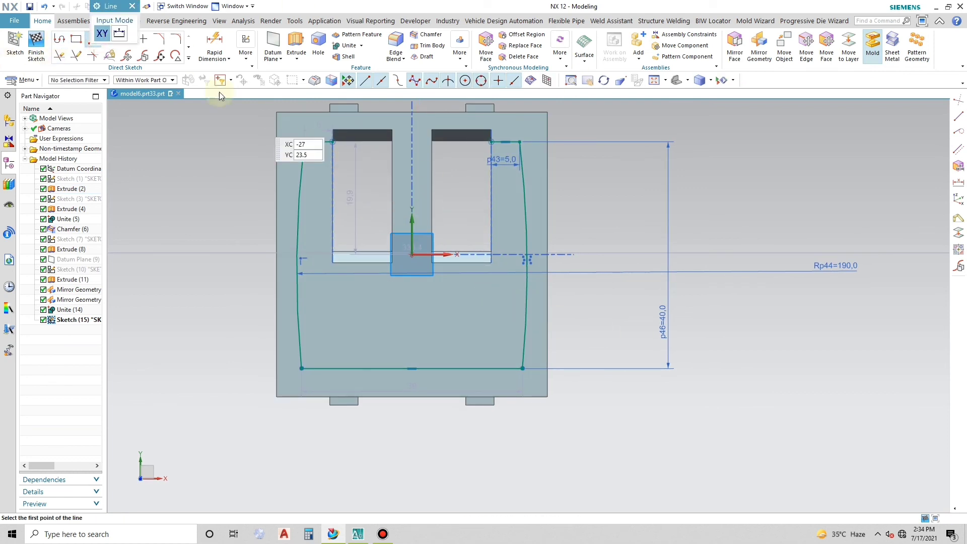
left_click(333, 142)
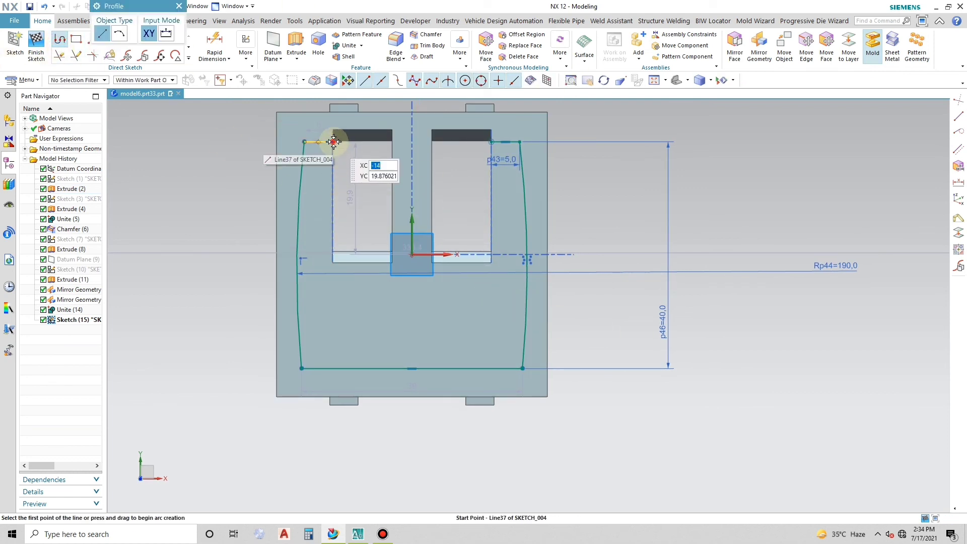
left_click(332, 264)
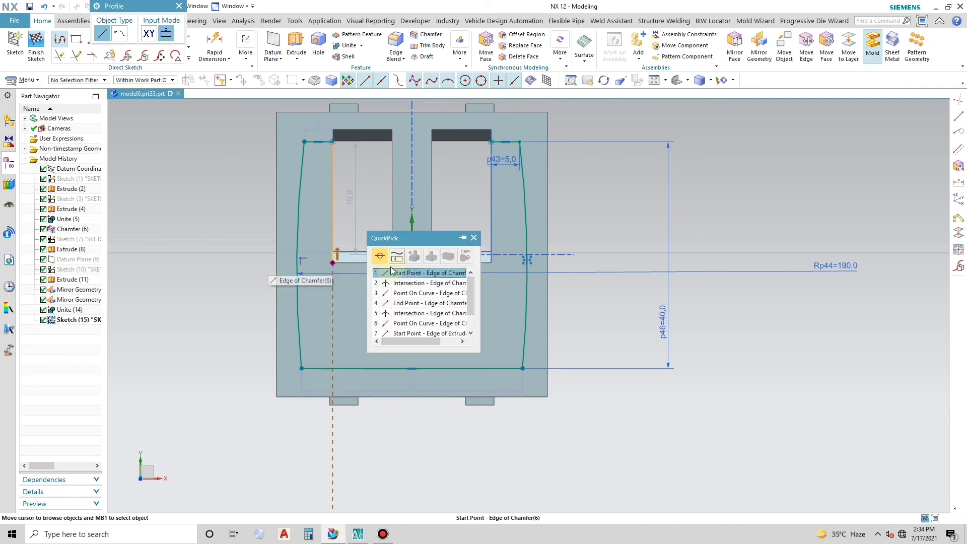
left_click(398, 274)
left_click(392, 262)
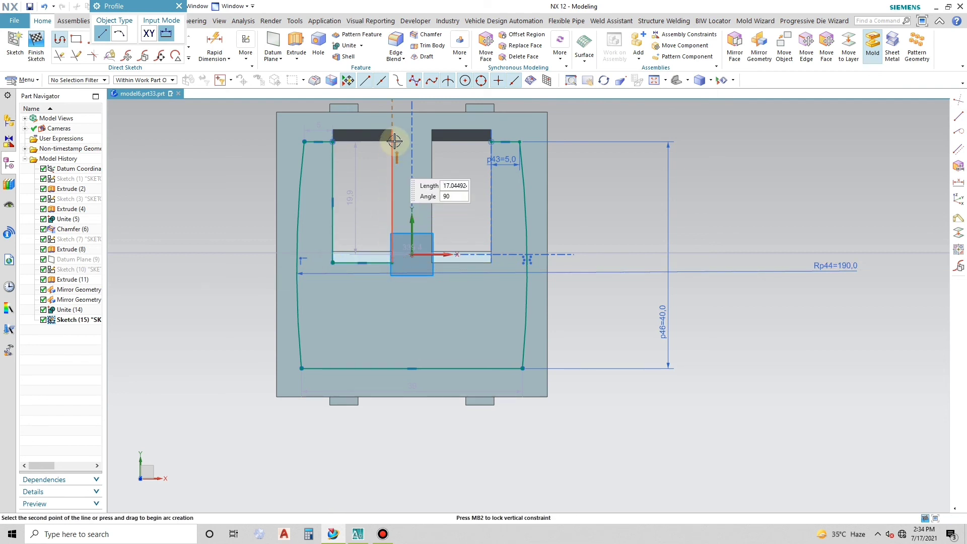
left_click(392, 142)
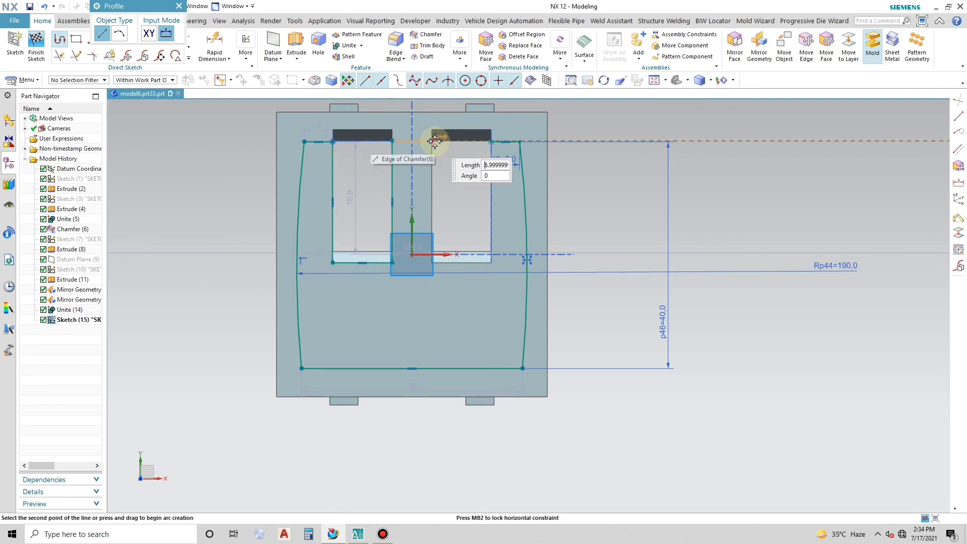
- Continue the profile across the rib and around the right opening's three edges to the right short line's inner end
left_click(432, 142)
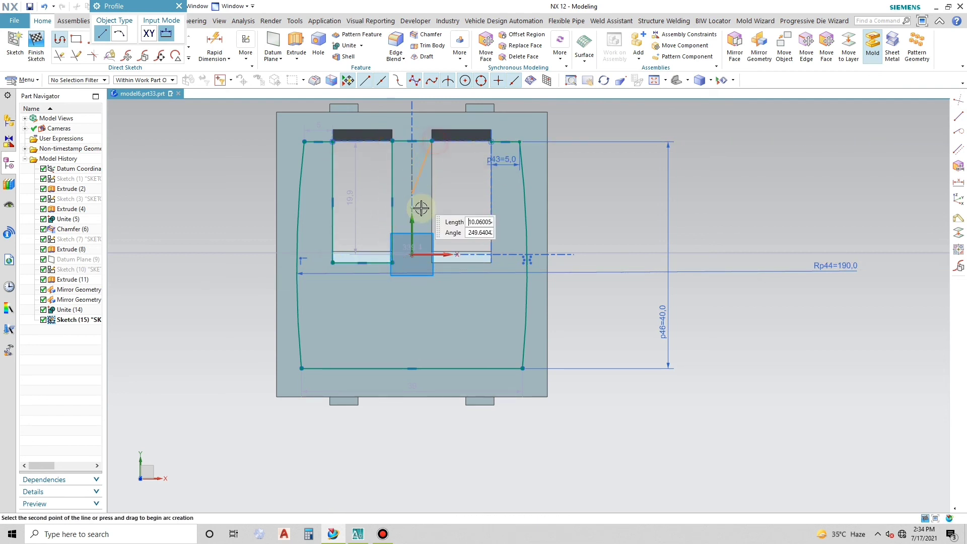
left_click(432, 266)
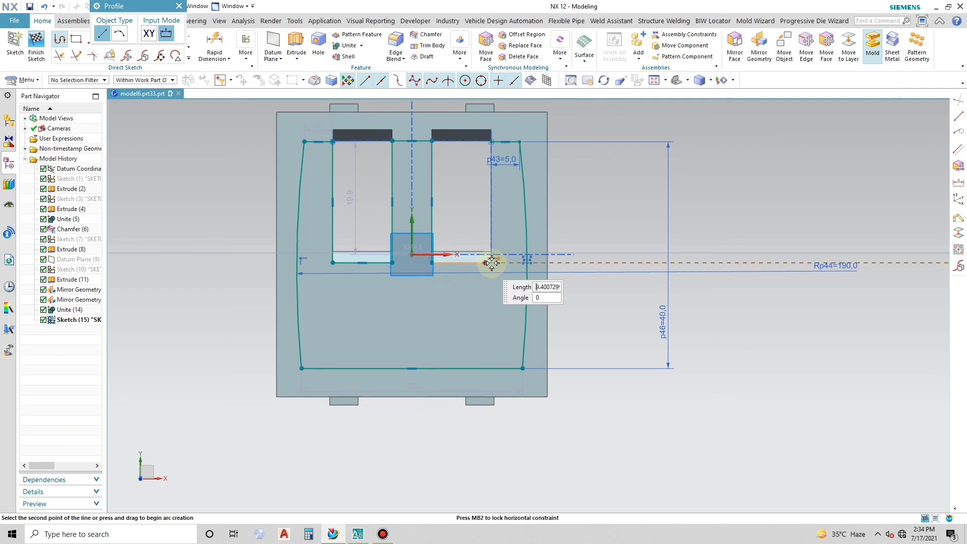
left_click(492, 144)
key("Escape")
- Extrude the closed arc-sided profile from 0 to 0.3 mm with Boolean set to None
middle_click_drag(484, 261, 496, 263)
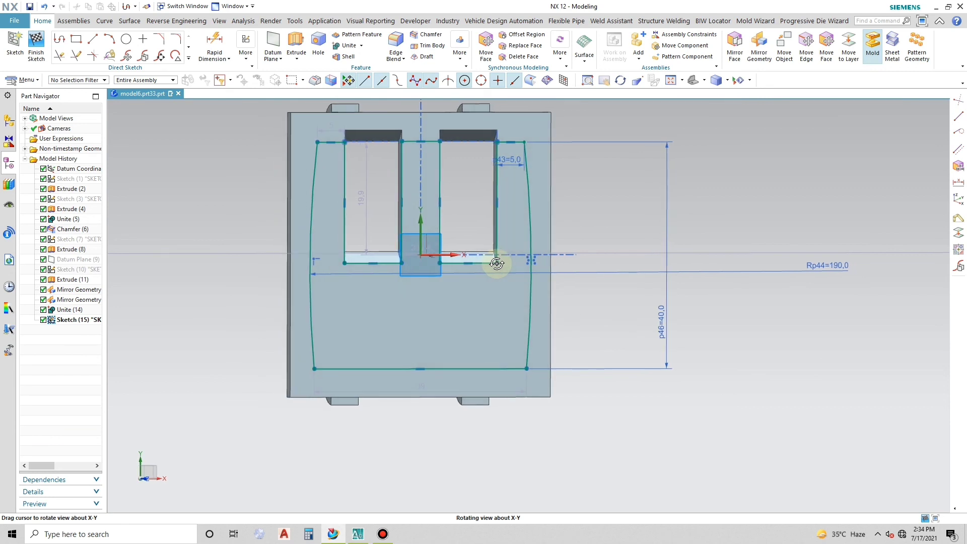
left_click(296, 43)
middle_click_drag(643, 391, 574, 398)
left_click(188, 170)
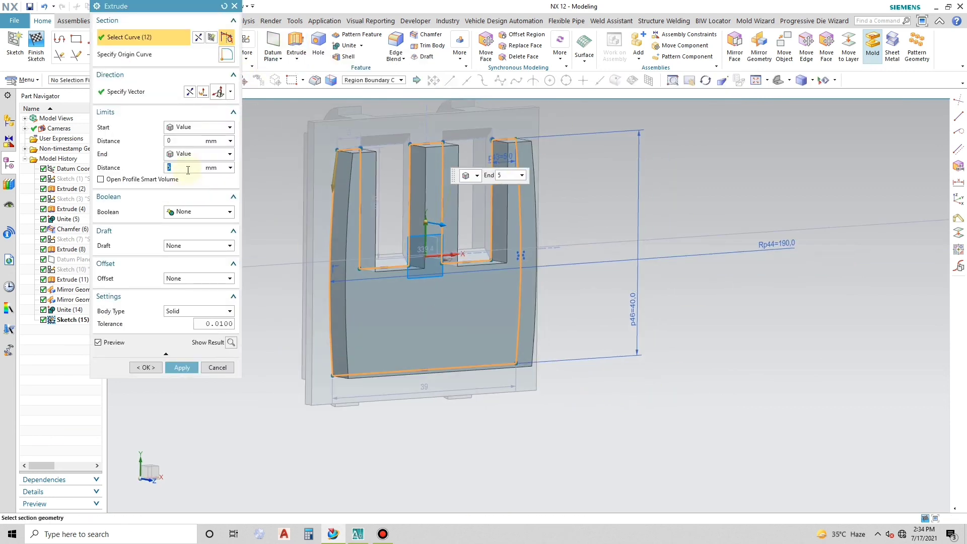
type("0.3")
key("Return")
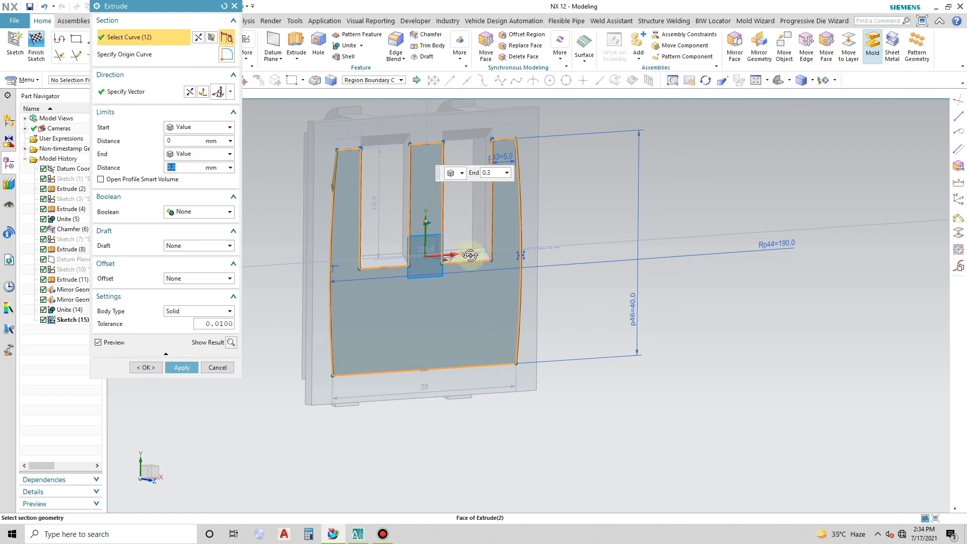
mouse_move(470, 255)
middle_mouse_down()
mouse_move(490, 255)
mouse_move(456, 255)
mouse_move(468, 254)
middle_mouse_up()
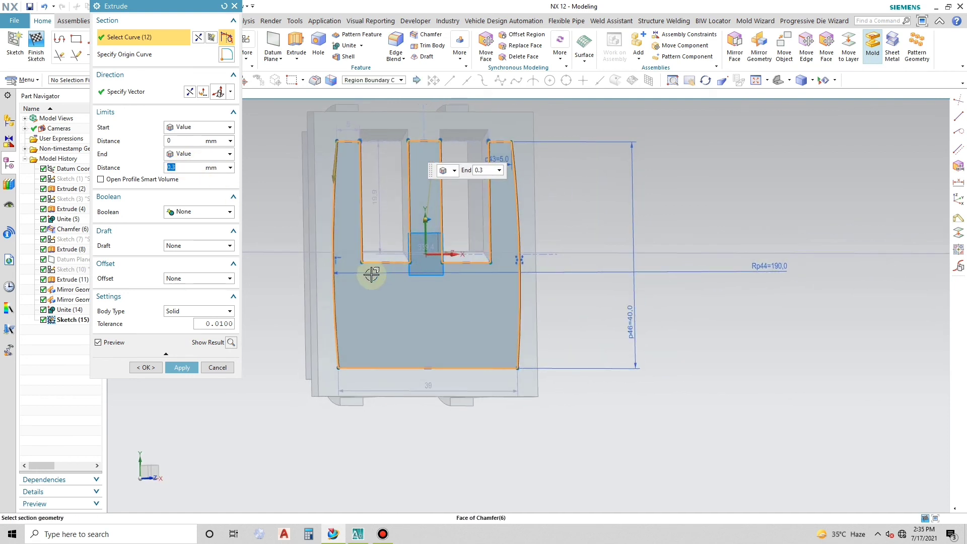
left_click(183, 368)
middle_click(565, 272)
- Start a symmetric chamfer with the Connected Curves selection rule and select the thin raised pad's left arc edge
middle_click_drag(536, 265, 486, 195)
left_click(485, 193)
middle_click_drag(471, 270, 504, 290)
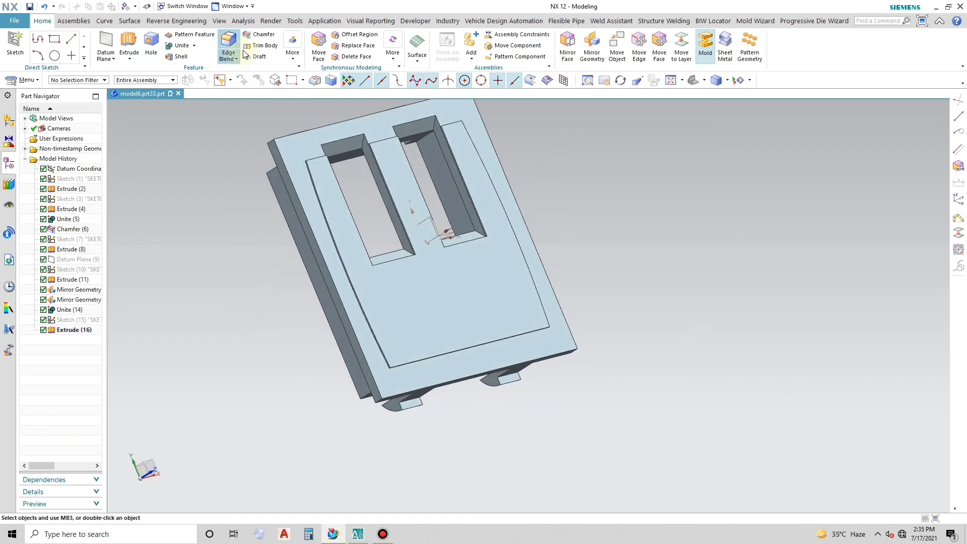
left_click(261, 35)
scroll(313, 156, "down", 4)
left_click(373, 80)
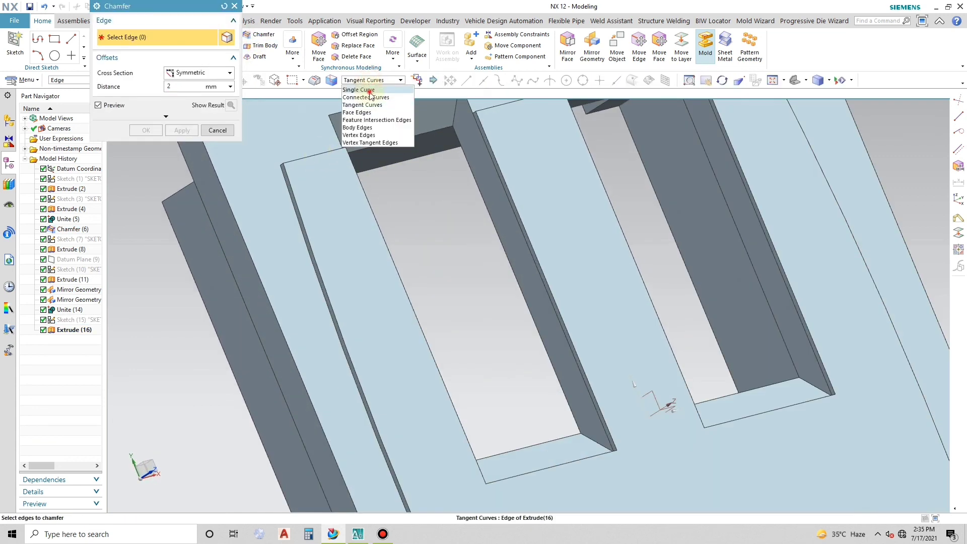
left_click(371, 91)
left_click(373, 79)
left_click(373, 97)
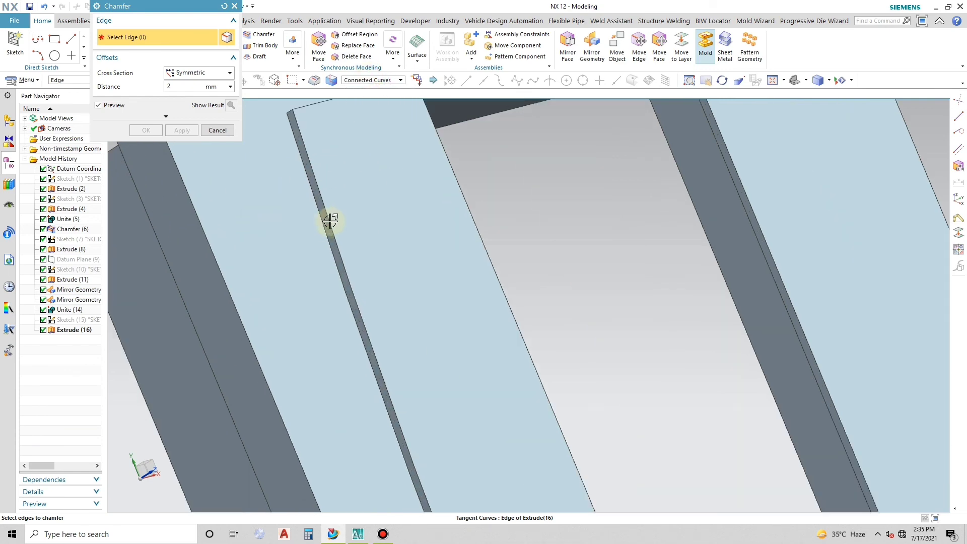
left_click(328, 214)
scroll(319, 184, "up", 4)
- Add the raised pad's bottom edge to the chamfer and set the distance to 0.3 mm
left_click(374, 81)
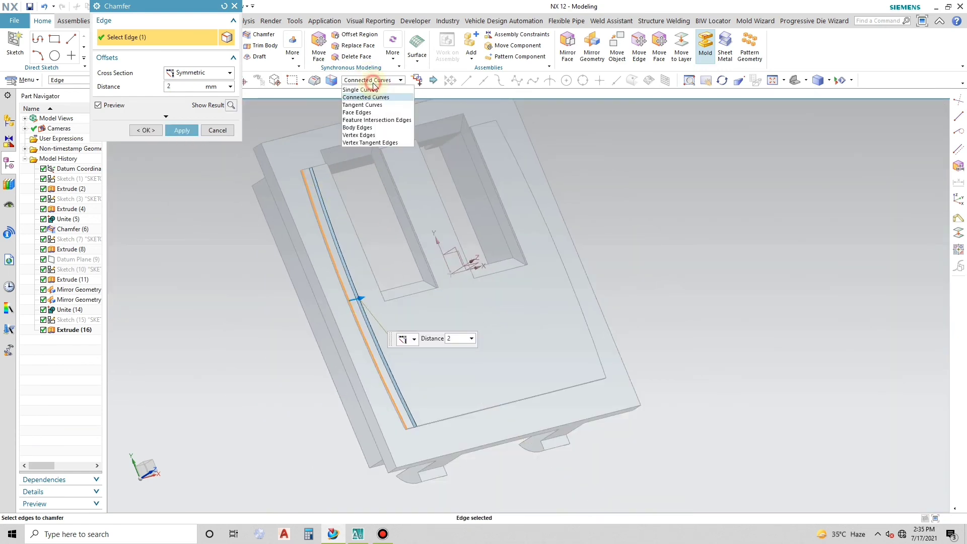
scroll(444, 422, "down", 1)
left_click(444, 416)
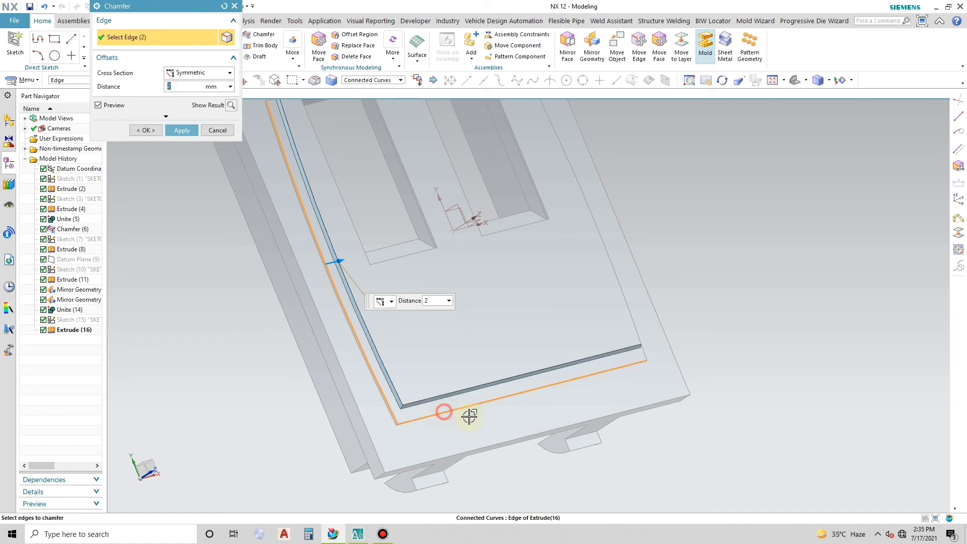
type("0.3")
key("Return")
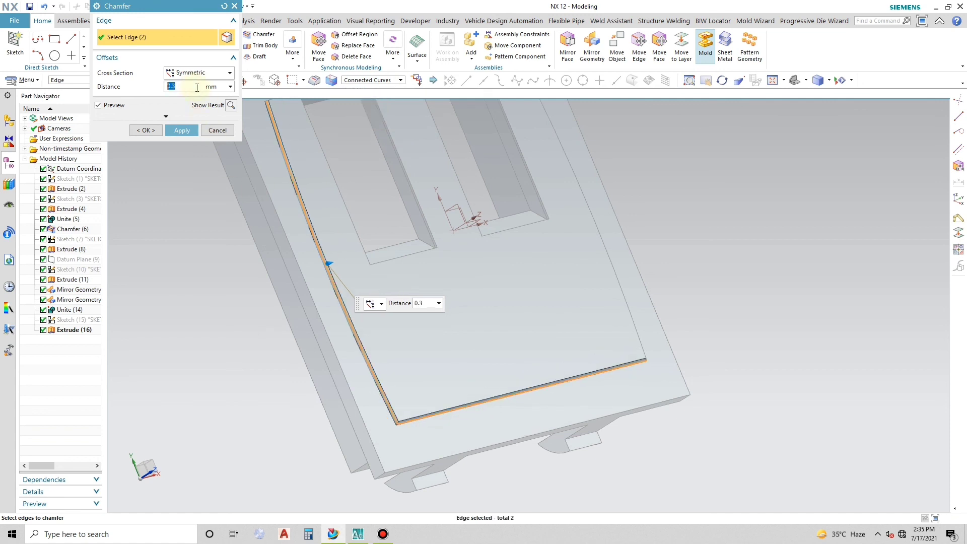
- Add the pad's right arc, right short top edge, right opening's outer side edge and both side edges of the middle rib to the chamfer
scroll(663, 369, "down", 3)
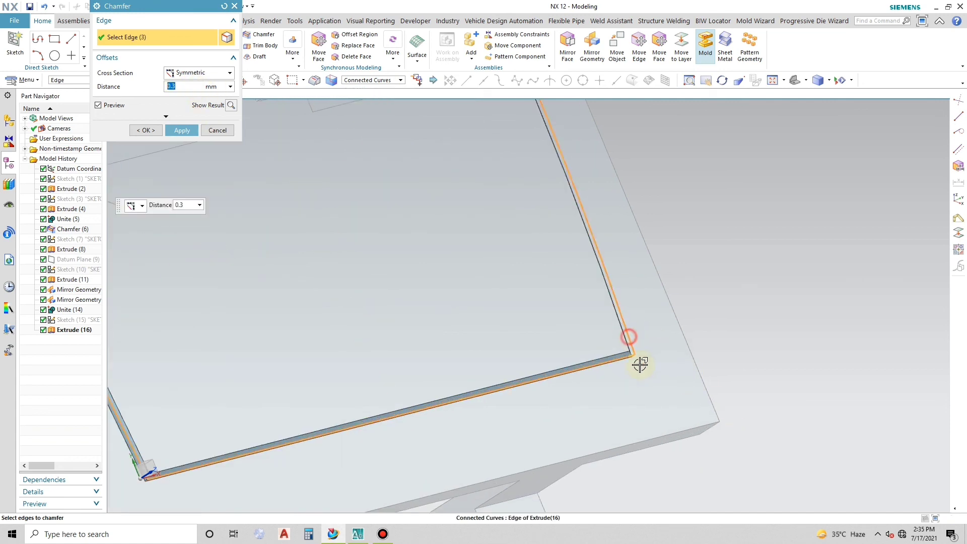
scroll(544, 309, "up", 5)
scroll(547, 272, "down", 5)
left_click(544, 251)
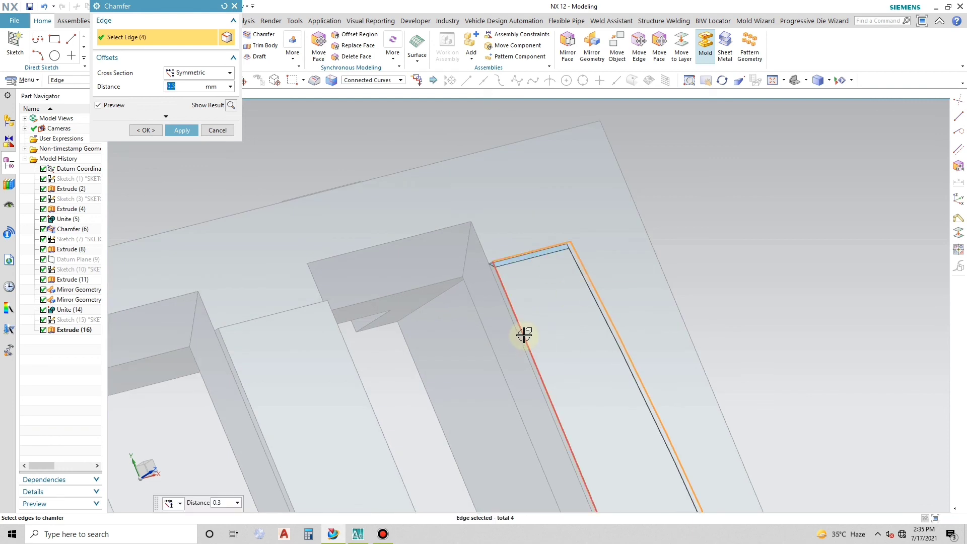
left_click(524, 334)
left_click(242, 390)
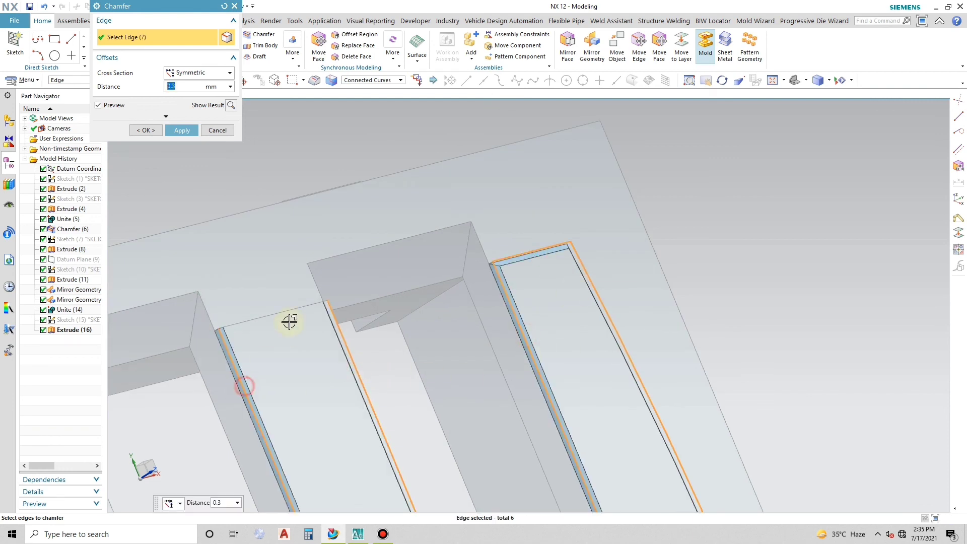
- Add the openings' bottom edges and the pad's remaining left-side and top edges, and apply the 0.3 mm chamfer
scroll(303, 425, "up", 5)
scroll(387, 402, "down", 5)
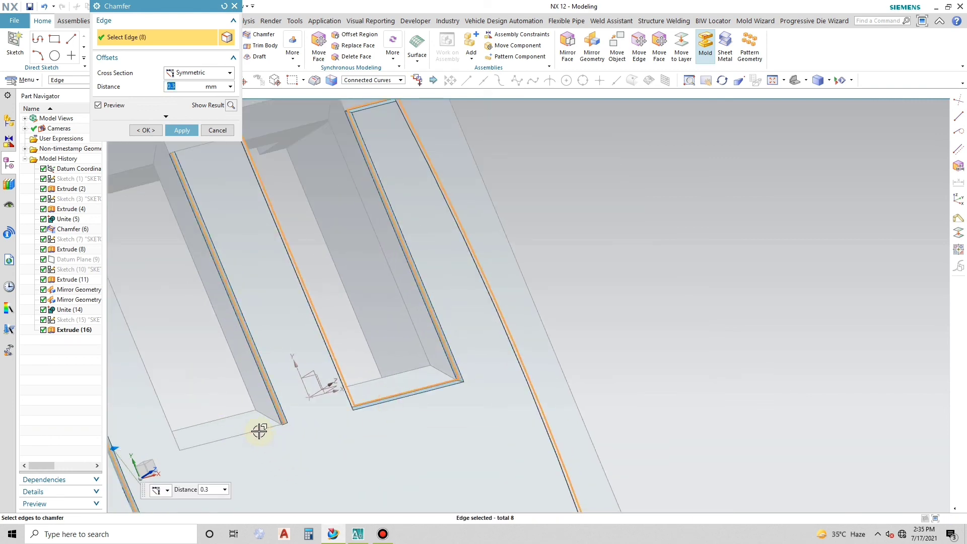
scroll(362, 419, "up", 5)
scroll(231, 358, "down", 5)
left_click(225, 372)
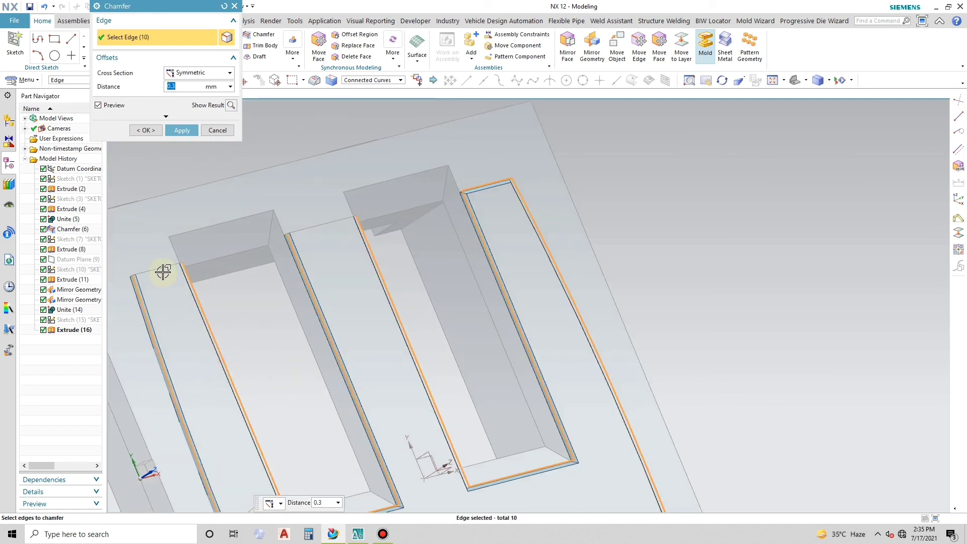
scroll(319, 229, "up", 5)
left_click(146, 130)
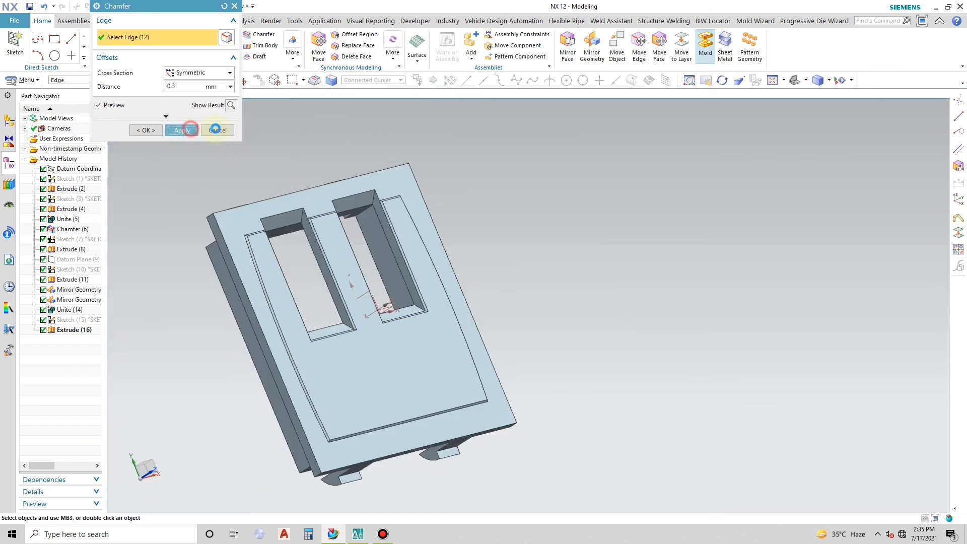